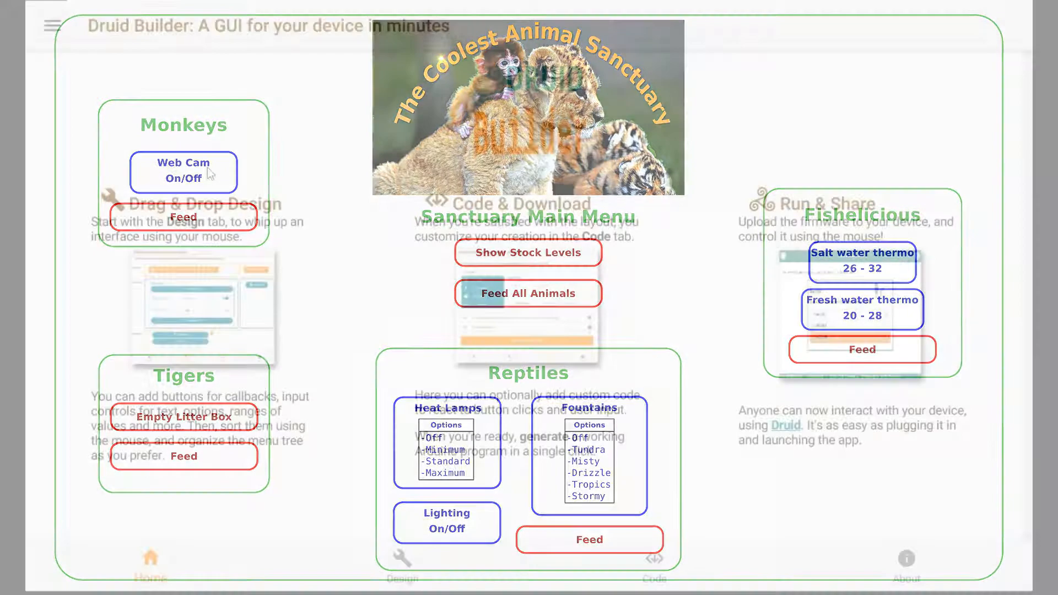
Create a new project named Sanctuary
left_click(52, 29)
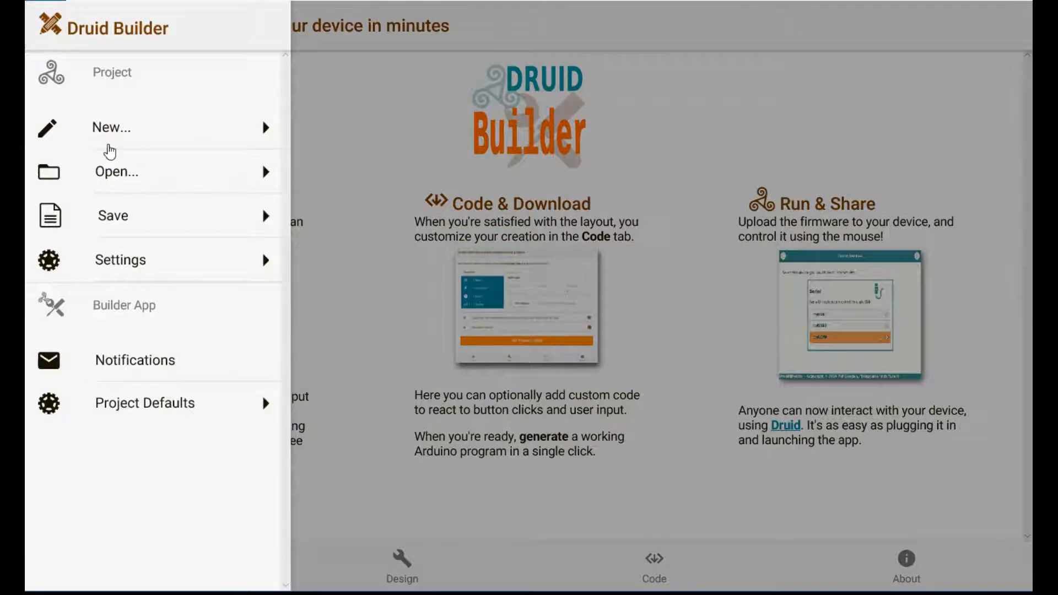
left_click(110, 138)
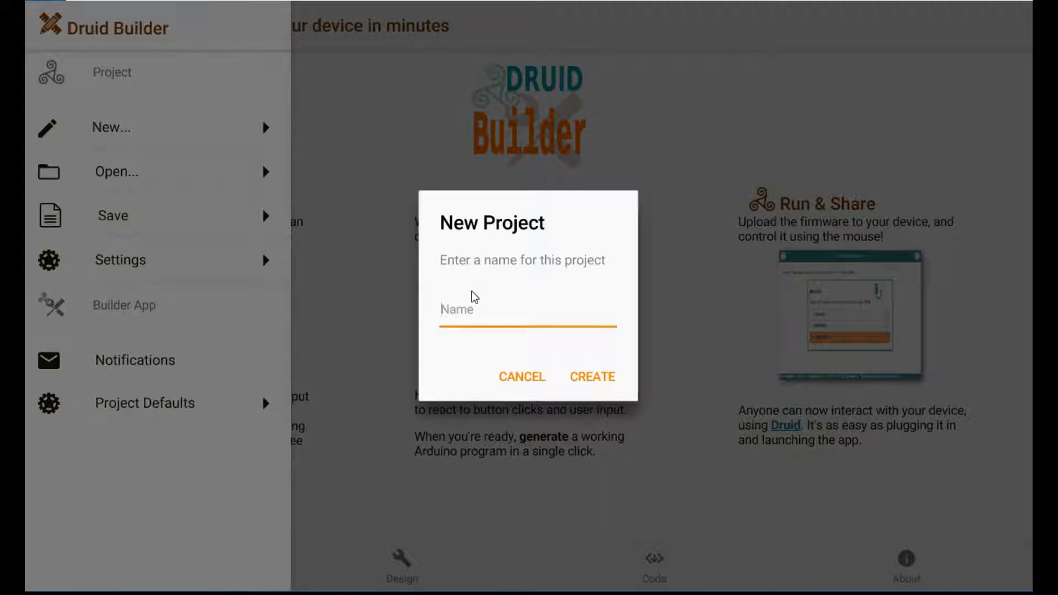
type("Sanctuary")
key("Return")
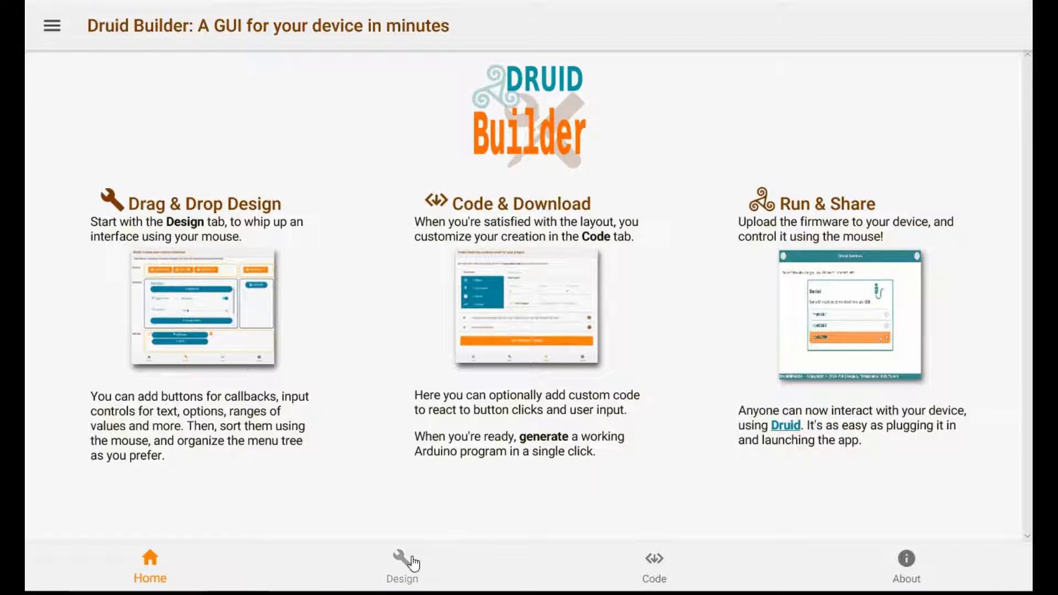
In the Design view, add a Stock Levels command to the main menu with the help text "Show stock levels"
left_click(410, 564)
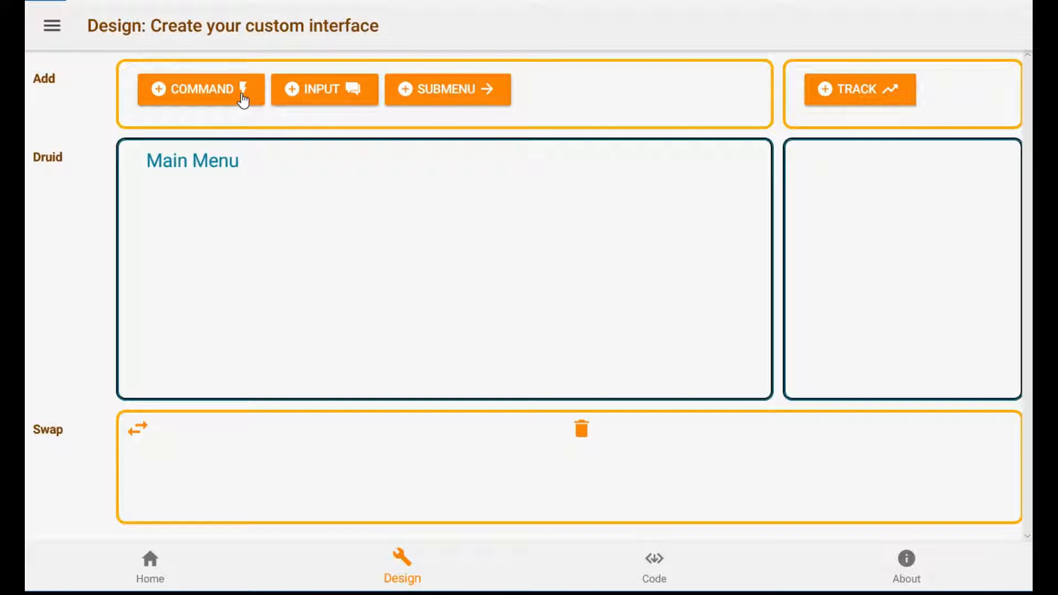
left_click(206, 98)
left_click(405, 233)
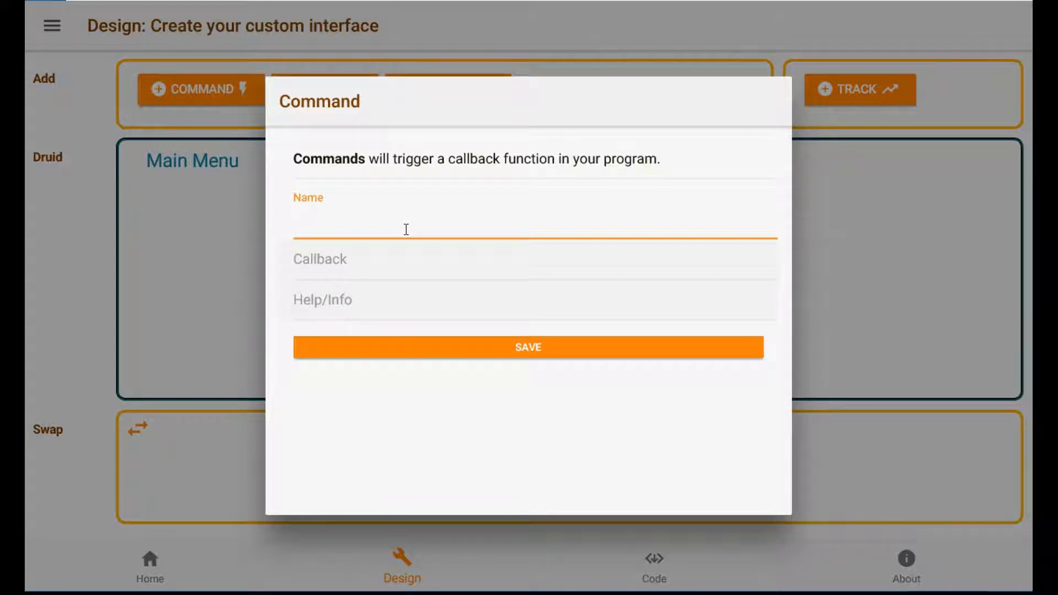
type("Stock ")
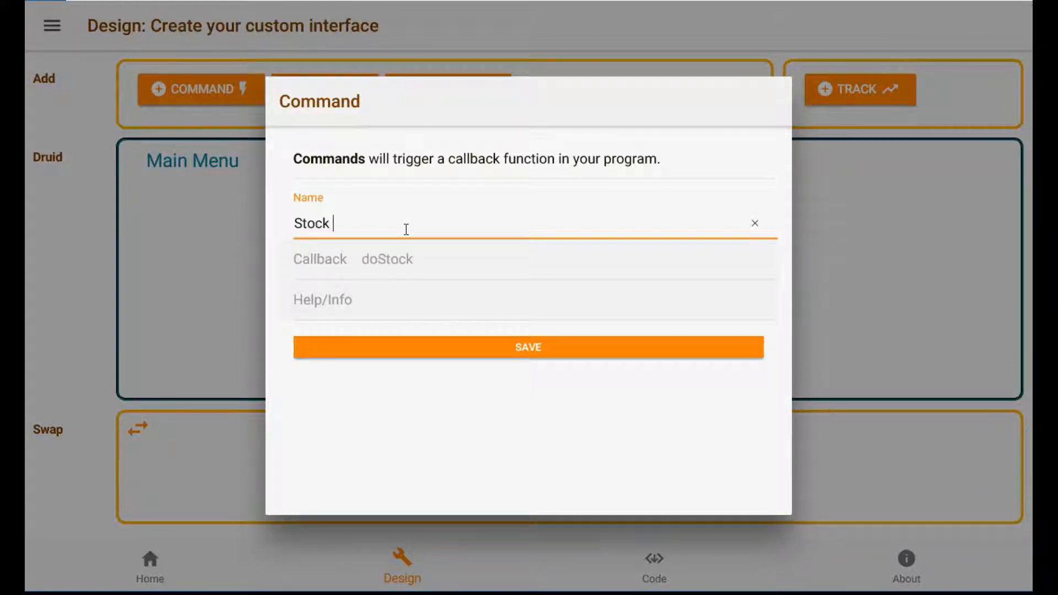
type("Levels")
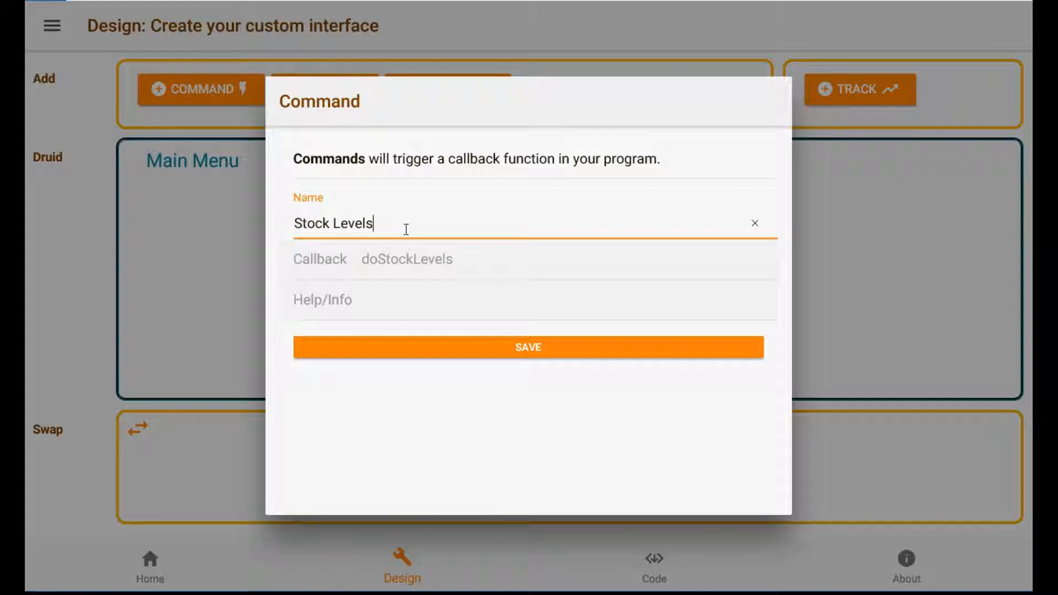
key("Tab")
key("Tab")
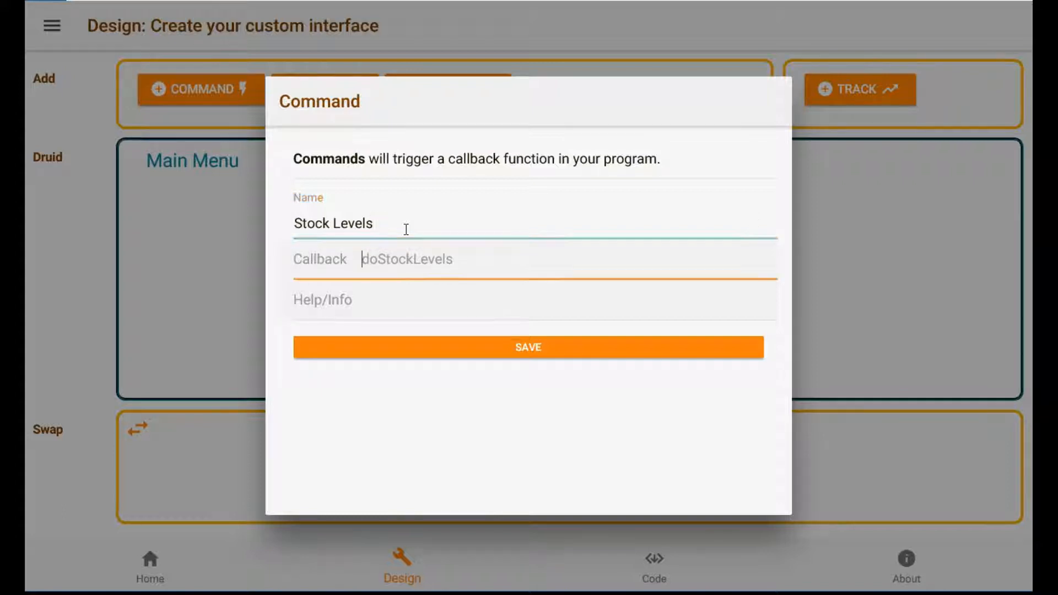
type("Sho")
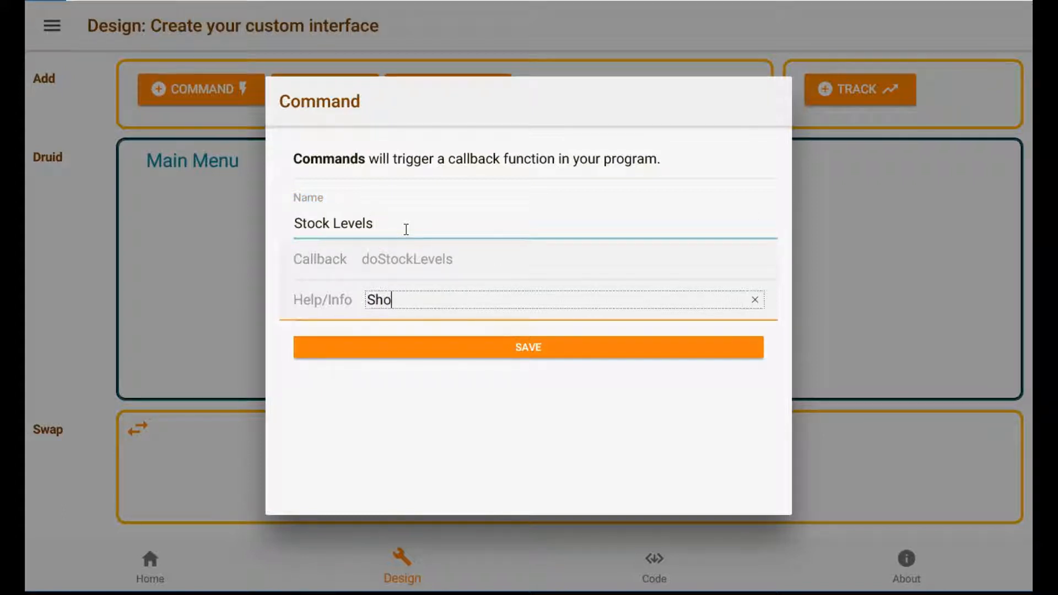
type("w stock levels")
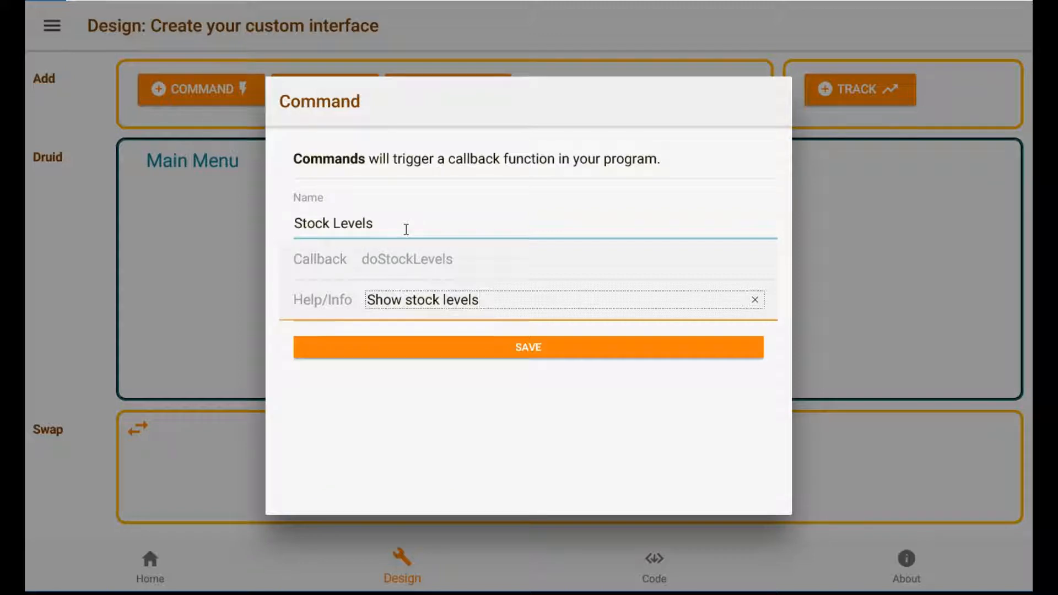
key("Return")
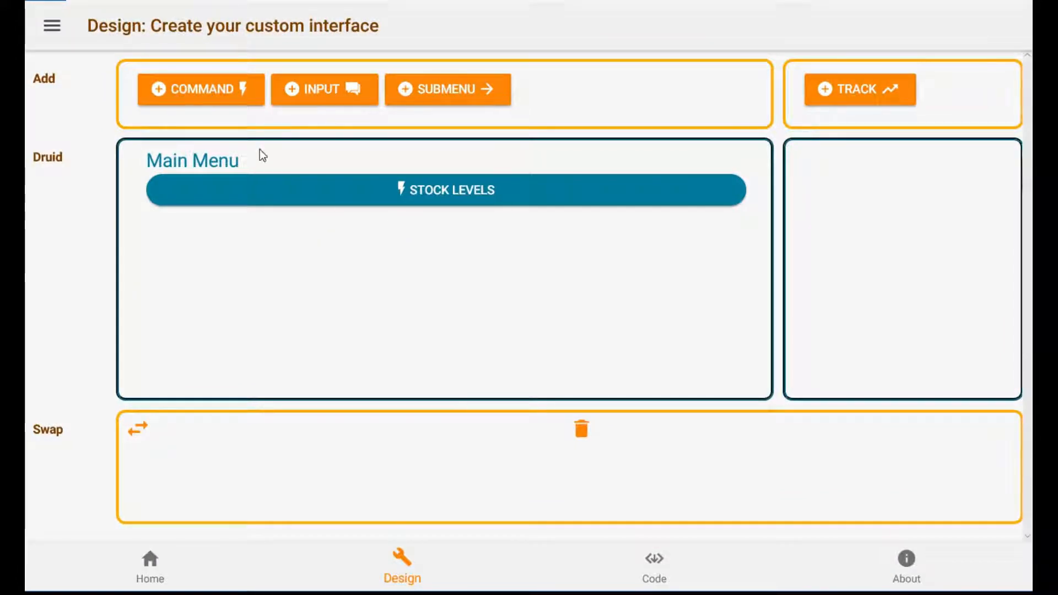
Add a Feed All command to the main menu with the help text "Feed all animalz"
left_click(220, 91)
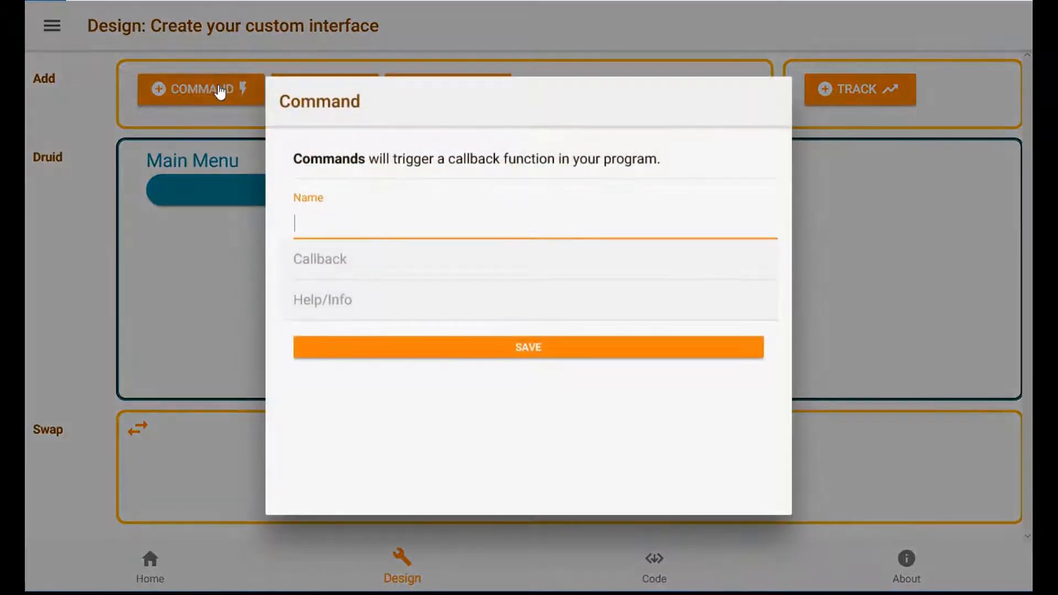
type("Fedd")
key("BackSpace")
key("BackSpace")
type("ed All")
key("Tab")
key("Tab")
type("Feed ")
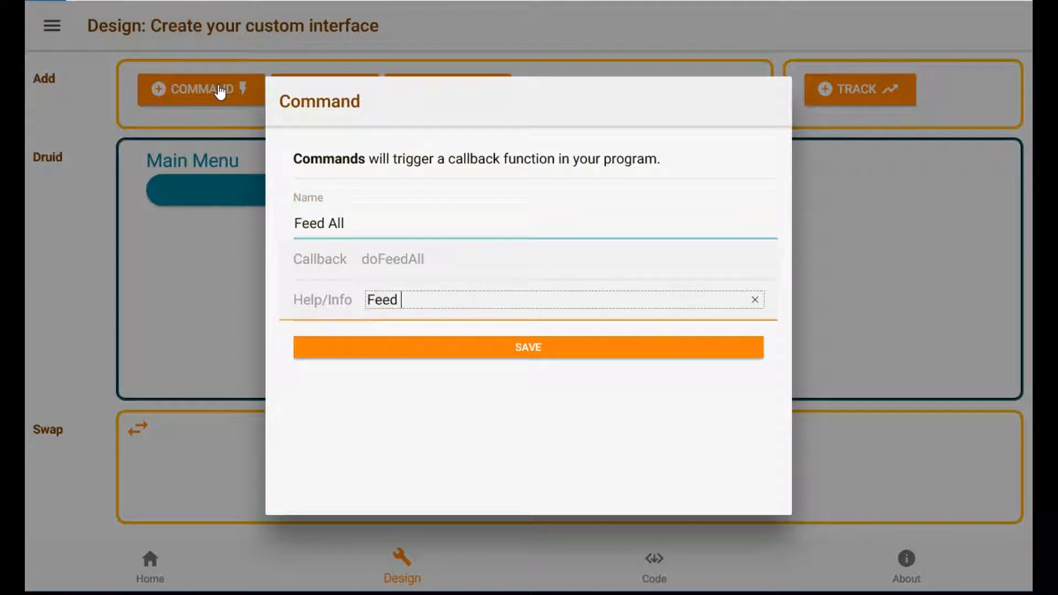
type("all animalz")
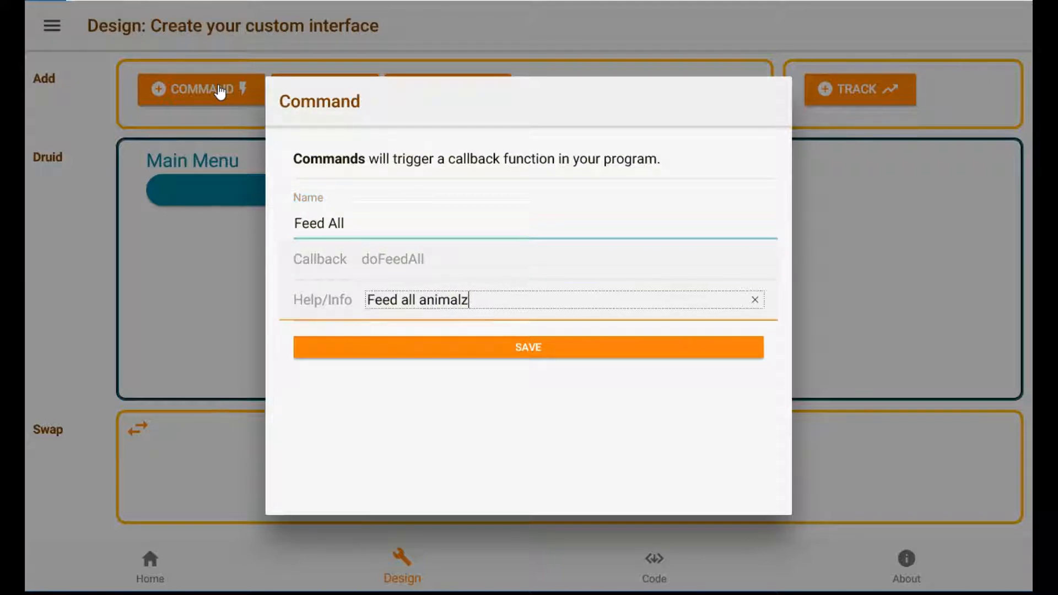
key("Return")
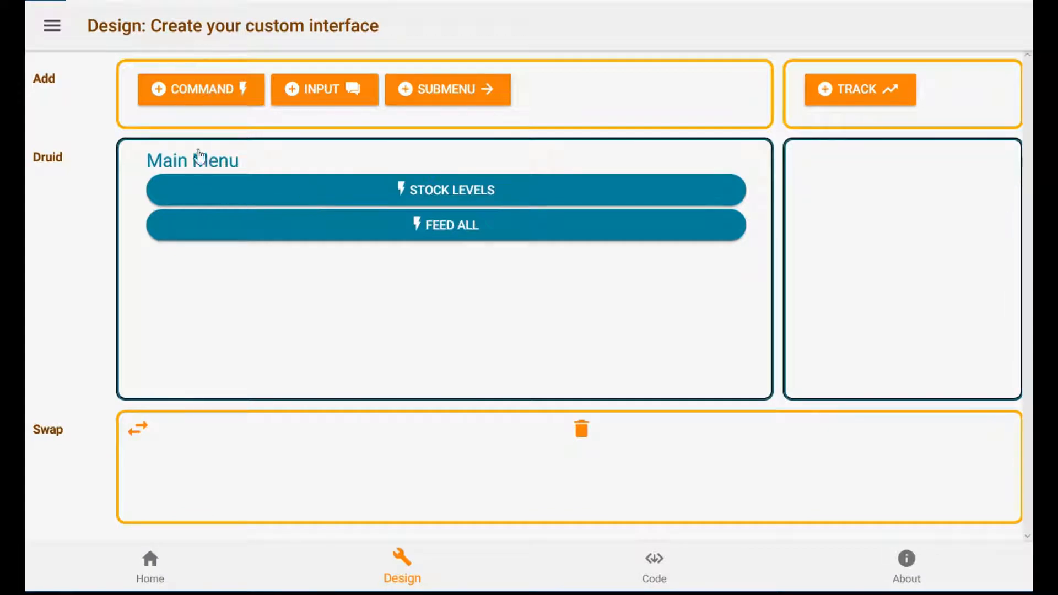
Rename the main menu to Animals and set its help text to "The Sanctuary"
left_click_drag(279, 203, 334, 272)
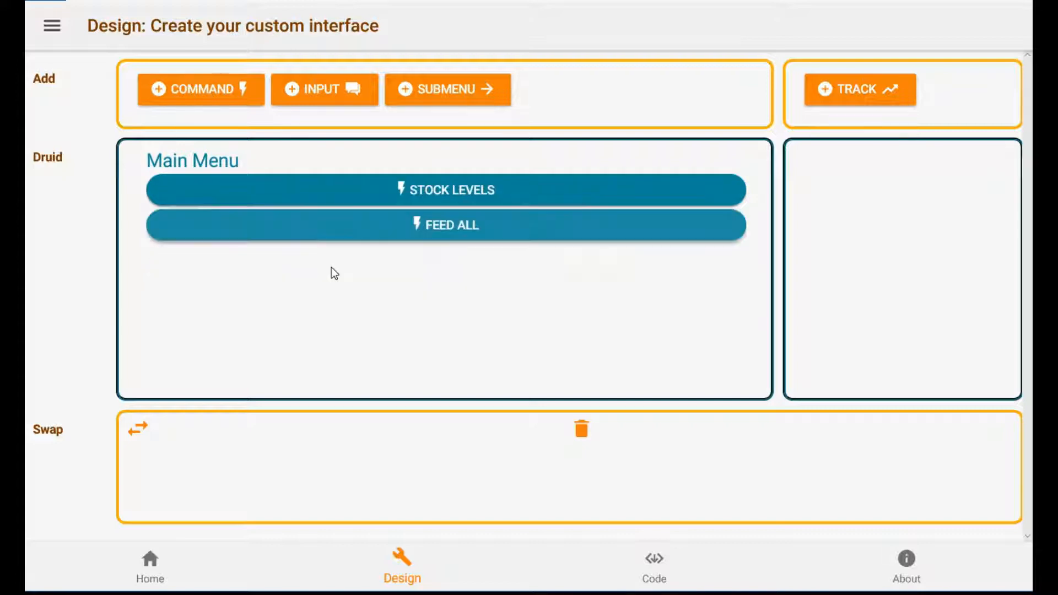
left_click(218, 161)
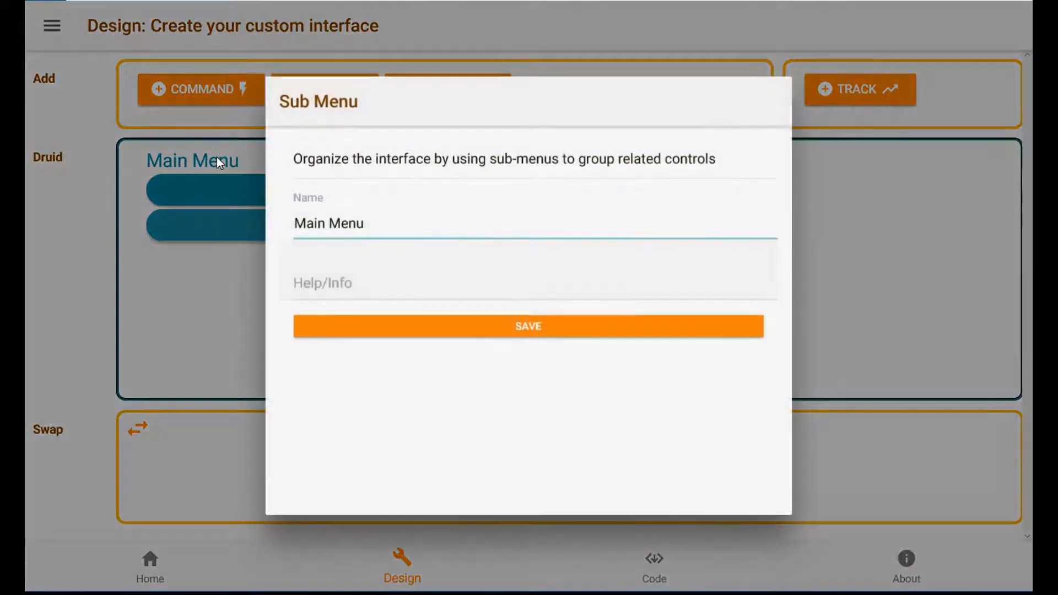
key("ctrl+a")
type("Sanctuary")
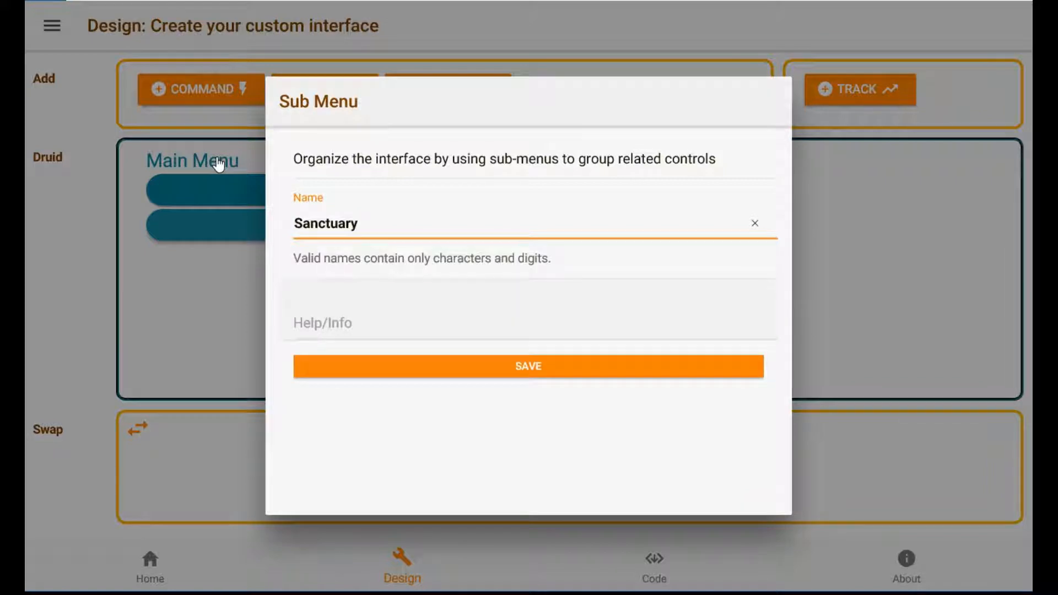
key("BackSpace")
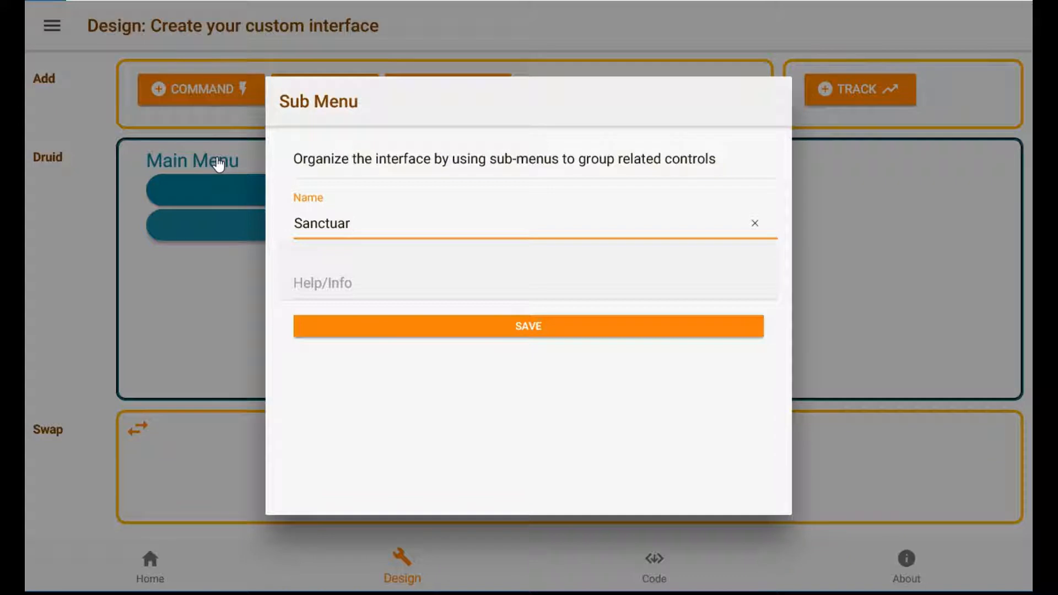
key("BackSpace")
key("BackSpace")
key("BackSpace")
key("BackSpace")
key("BackSpace")
key("BackSpace")
key("BackSpace")
key("BackSpace")
type("Animals")
key("Tab")
type("T")
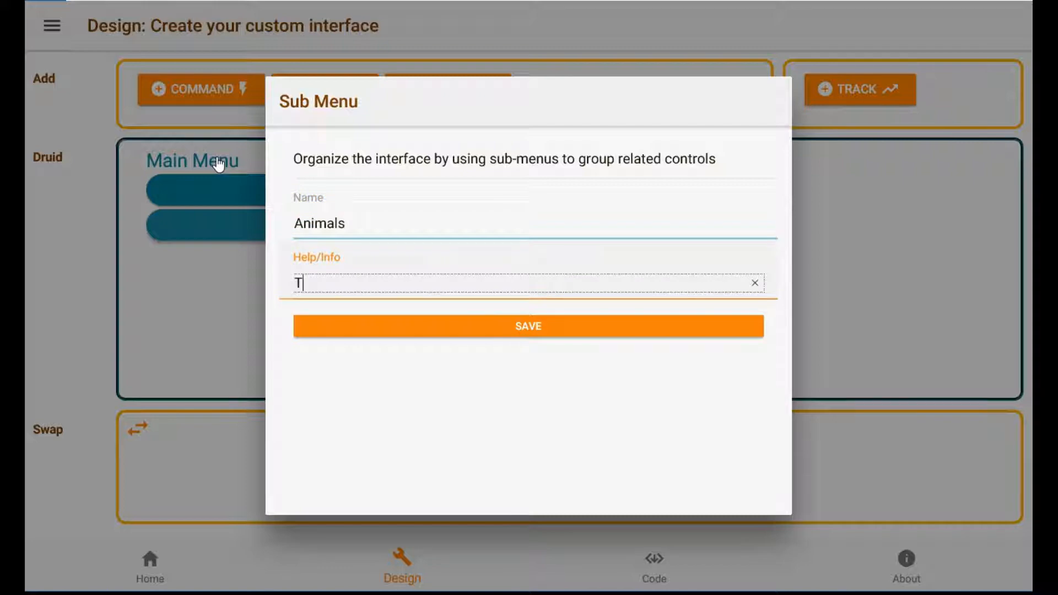
type("he Sanctuary")
key("Return")
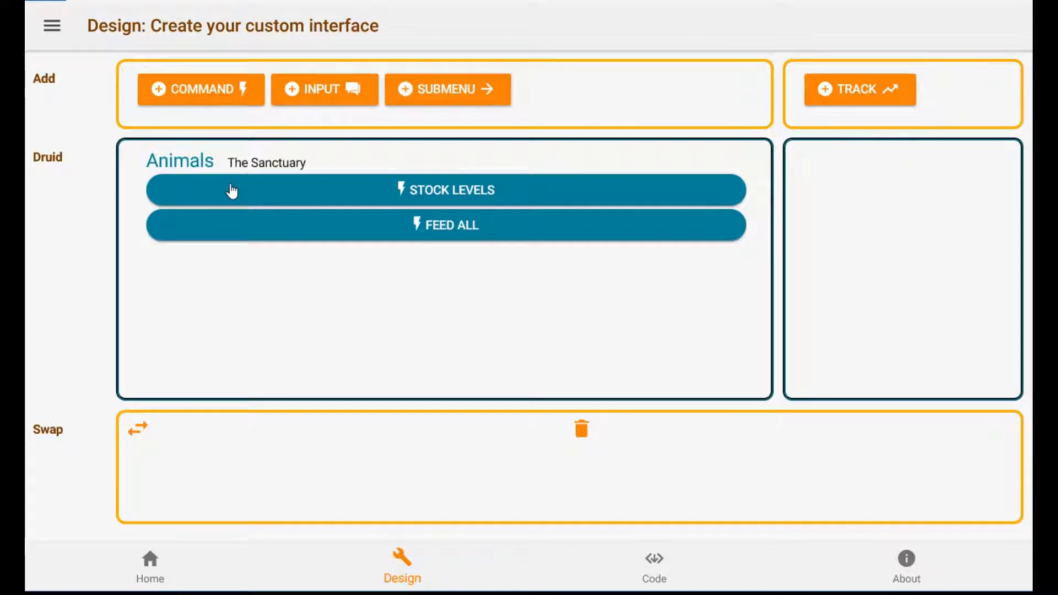
Add a submenu named Tigers with the help text "Rarrr" to the Animals menu
left_click(436, 95)
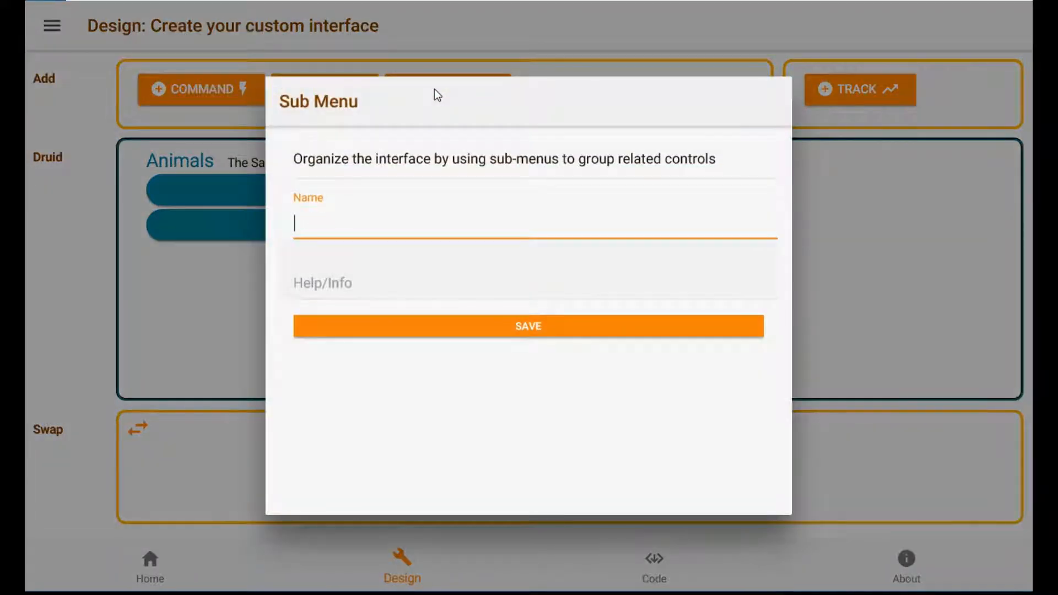
type("Tigers")
key("Tab")
type("Rarrr")
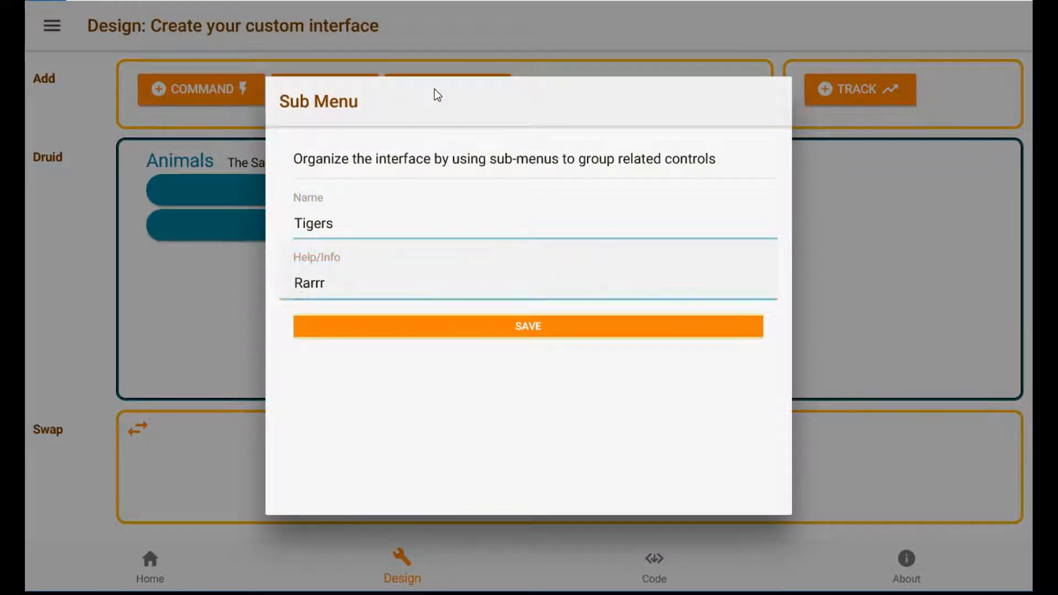
key("Return")
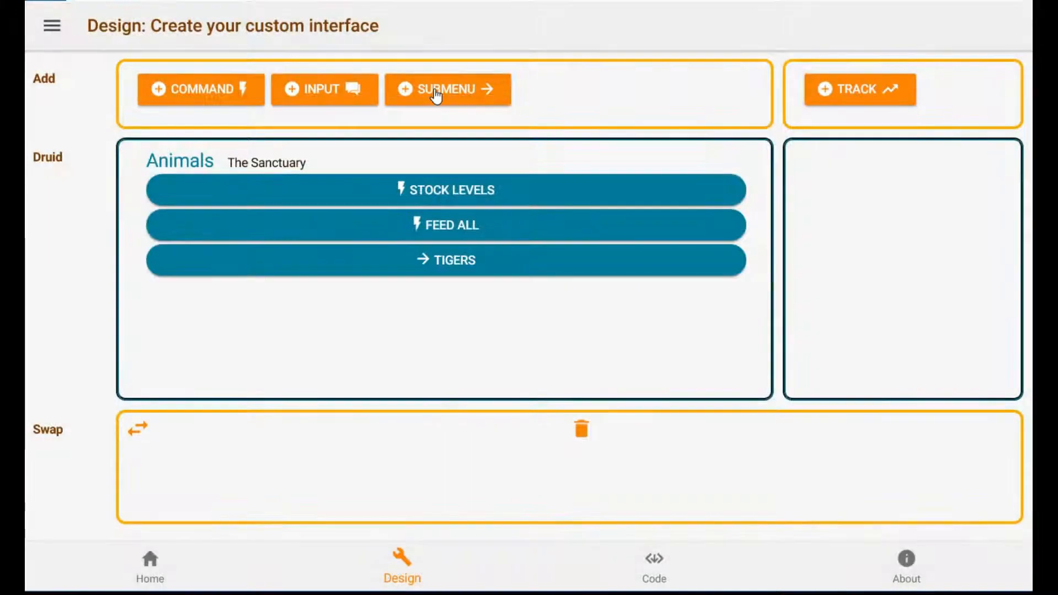
Inside the Tigers submenu, add an Empty Litter command with the help text "Clean it up."
mouse_move(449, 271)
left_mouse_down()
mouse_move(442, 208)
mouse_move(448, 286)
mouse_move(449, 269)
left_mouse_up()
left_click(453, 267)
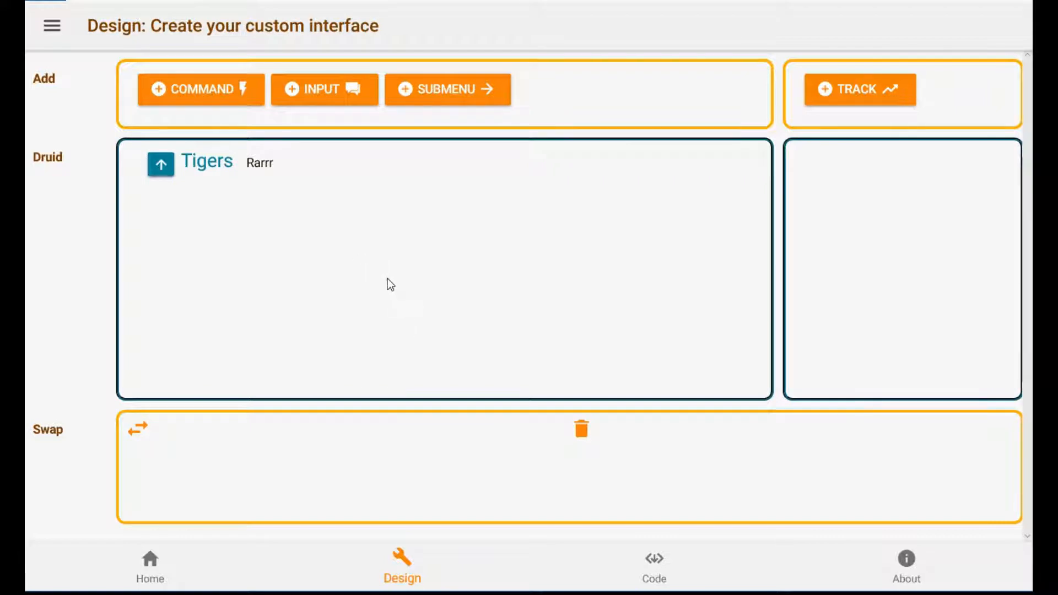
left_click(232, 99)
left_click(385, 233)
type("Emp")
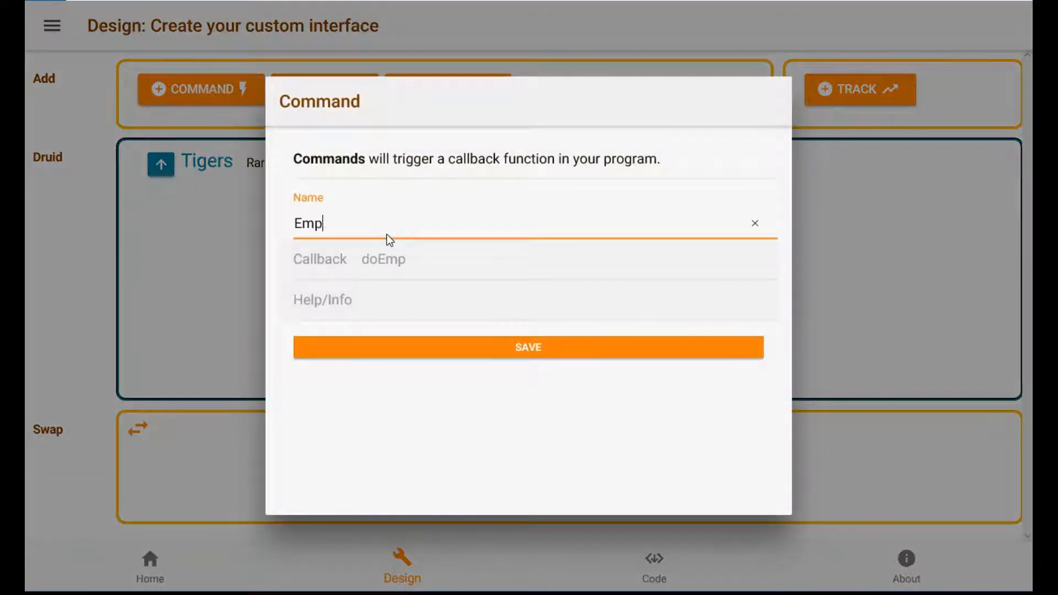
type("ty Litter")
key("Tab")
key("Tab")
type("Clean it up.")
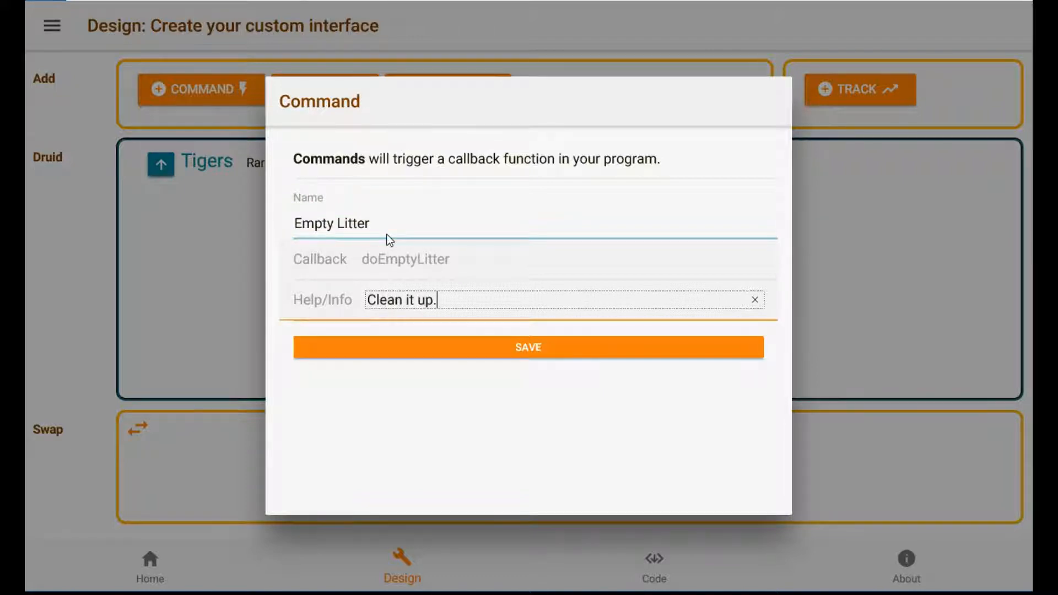
key("Return")
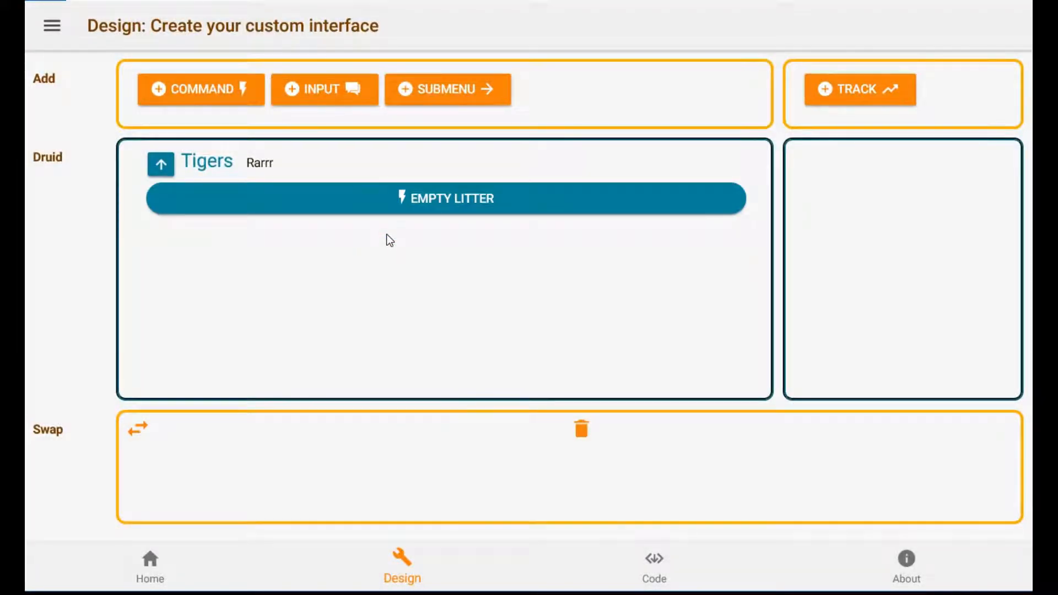
Add a Feed command to the Tigers submenu with the help text "Feed the tigers"
left_click(234, 91)
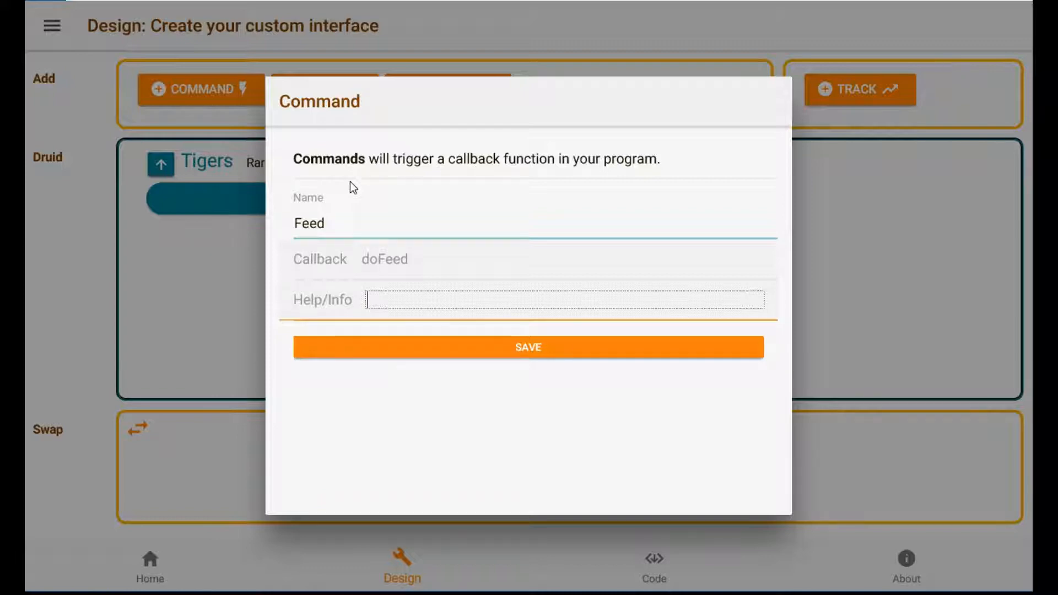
type("Feed the tigers")
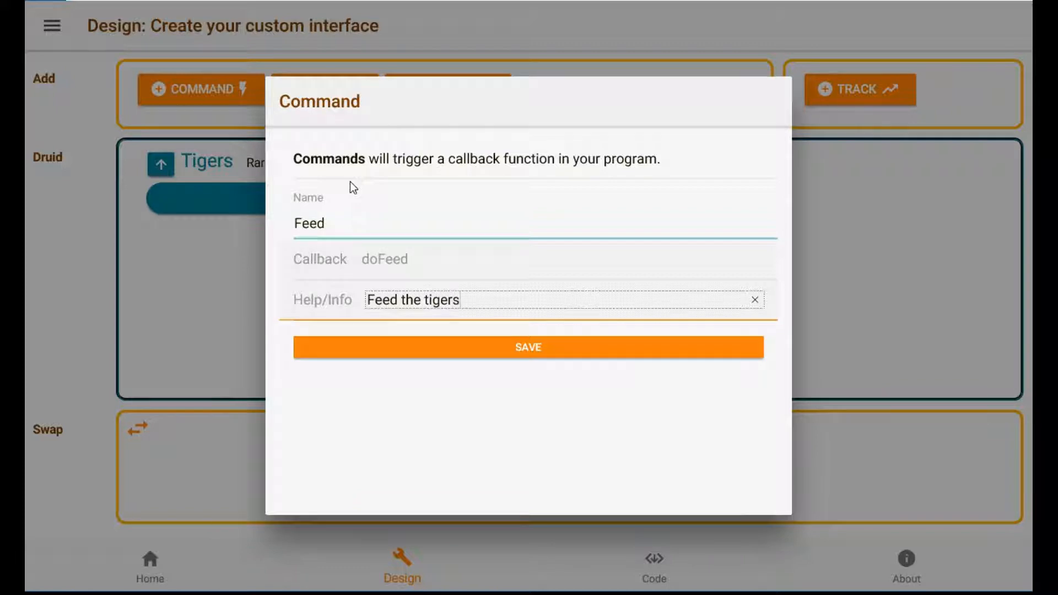
key("Return")
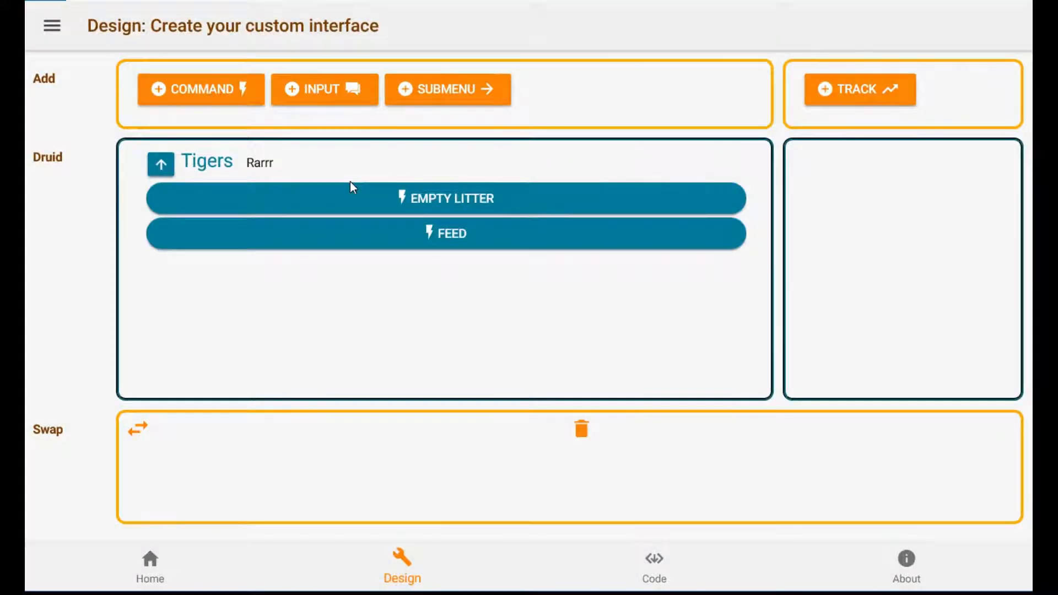
Return to the Animals menu and add a submenu named Monkeys without help text
left_click(161, 165)
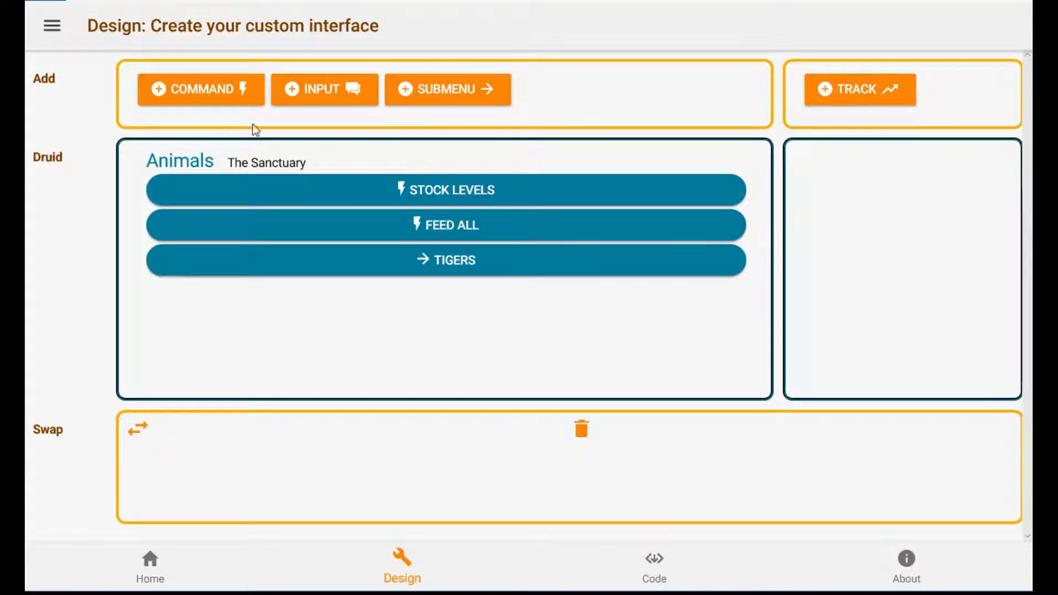
left_click(432, 88)
type("Monkeys")
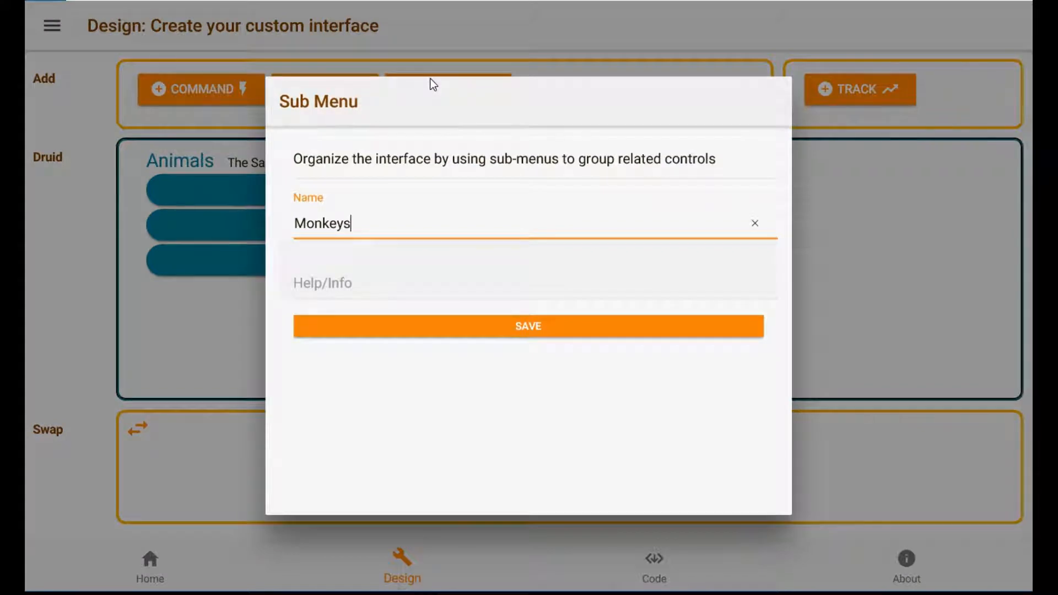
key("Tab")
type("Mo")
key("BackSpace")
key("BackSpace")
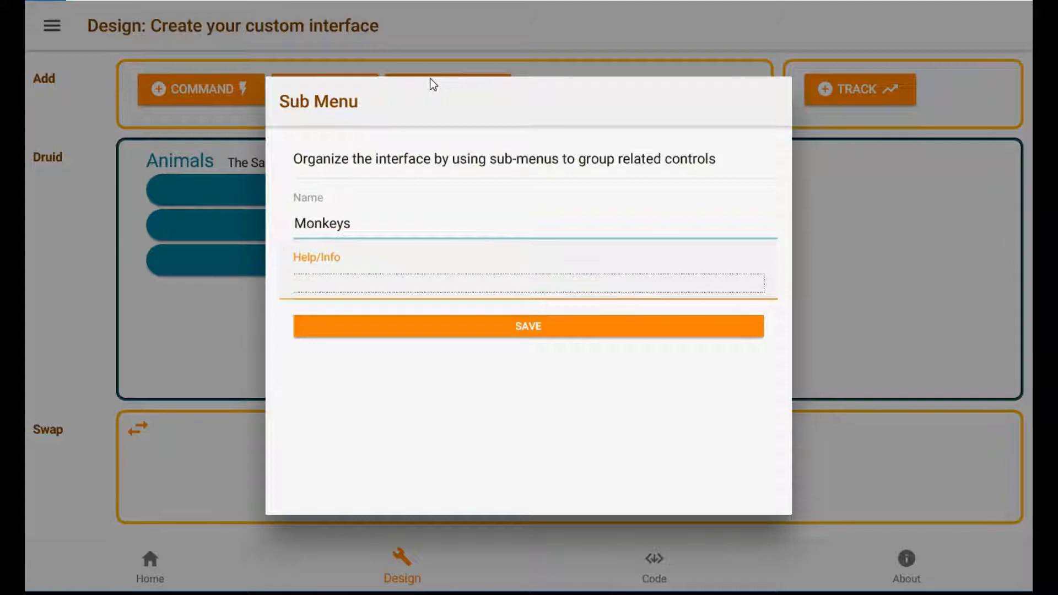
key("Tab")
key("Return")
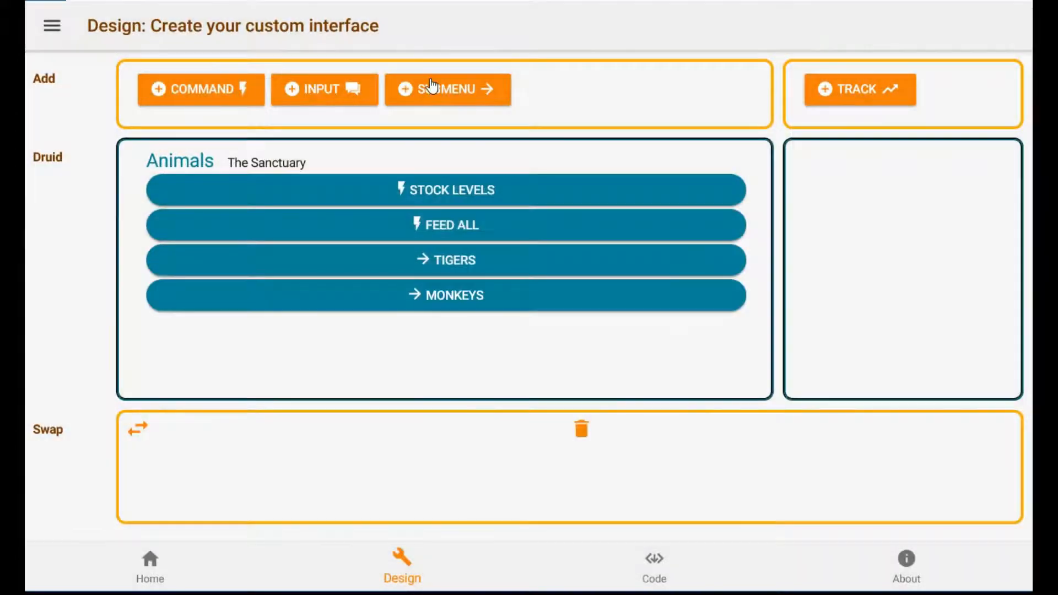
Inside the Monkeys submenu, add a Feed command with the help text "Feed the monkeys"
left_click(487, 297)
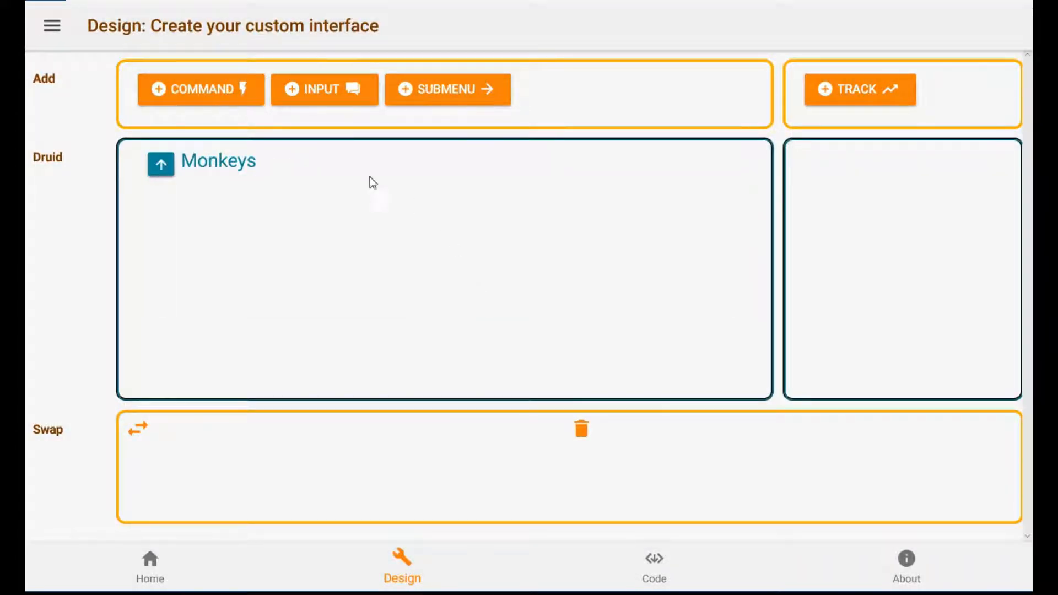
left_click(233, 88)
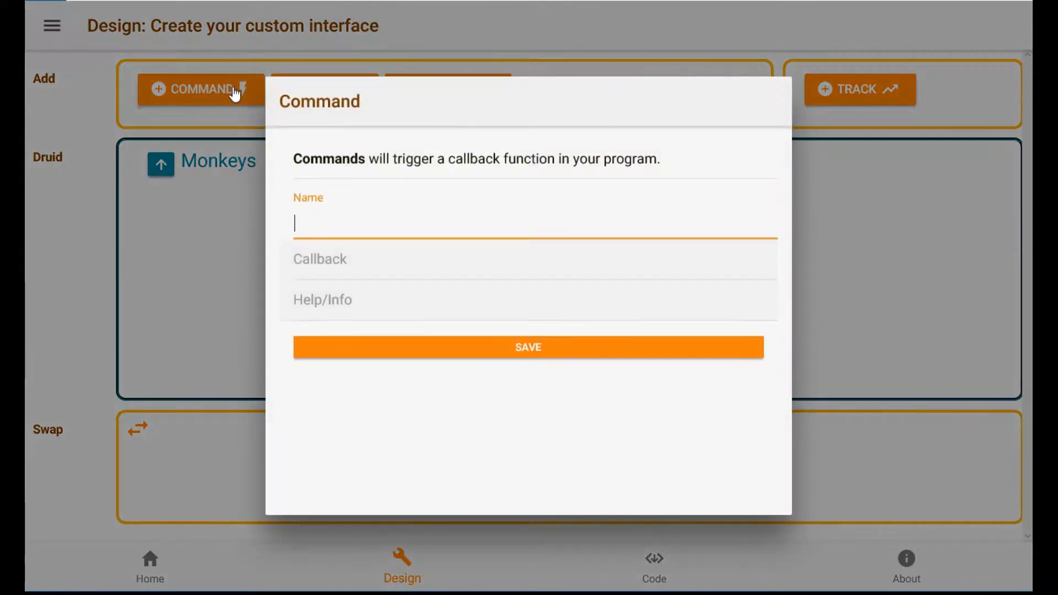
type("Feed")
key("Tab")
type("Feed ")
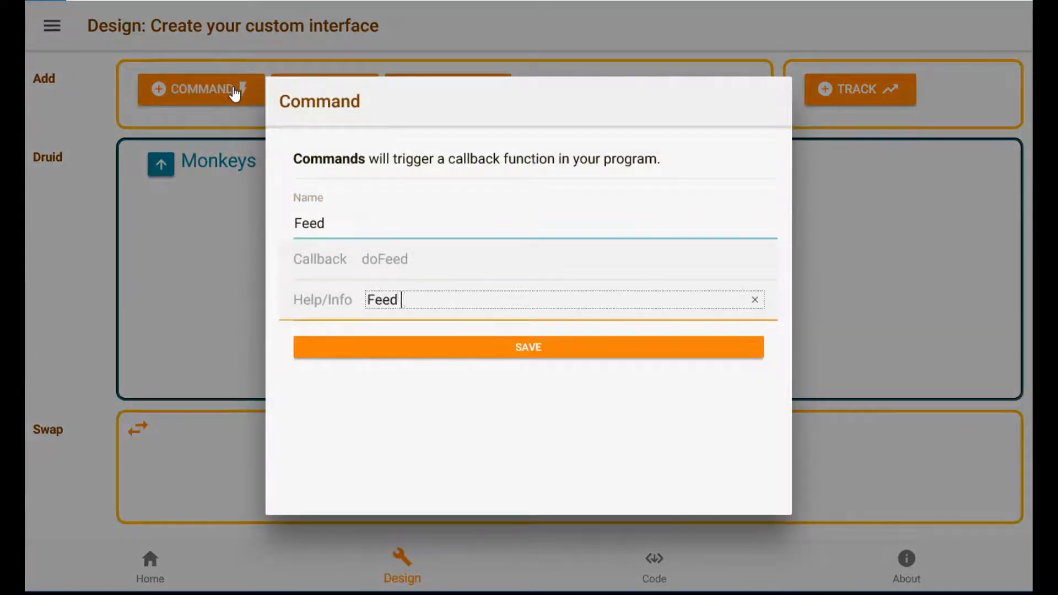
type("the monkeys")
key("Return")
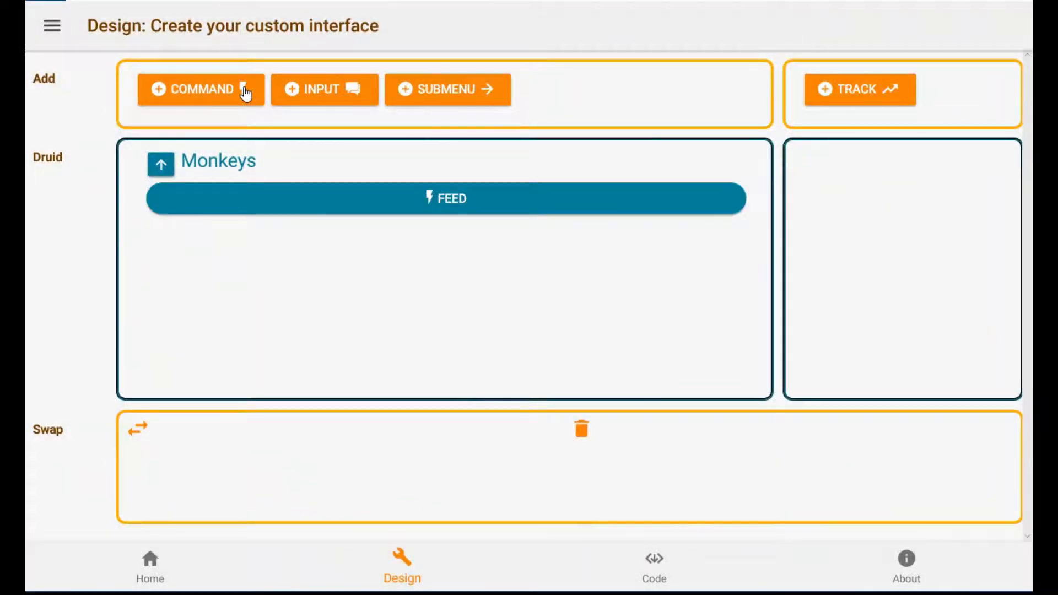
Add a toggle switch input named Web Cam to the Monkeys submenu with the help text "Turn off at night..."
left_click(317, 94)
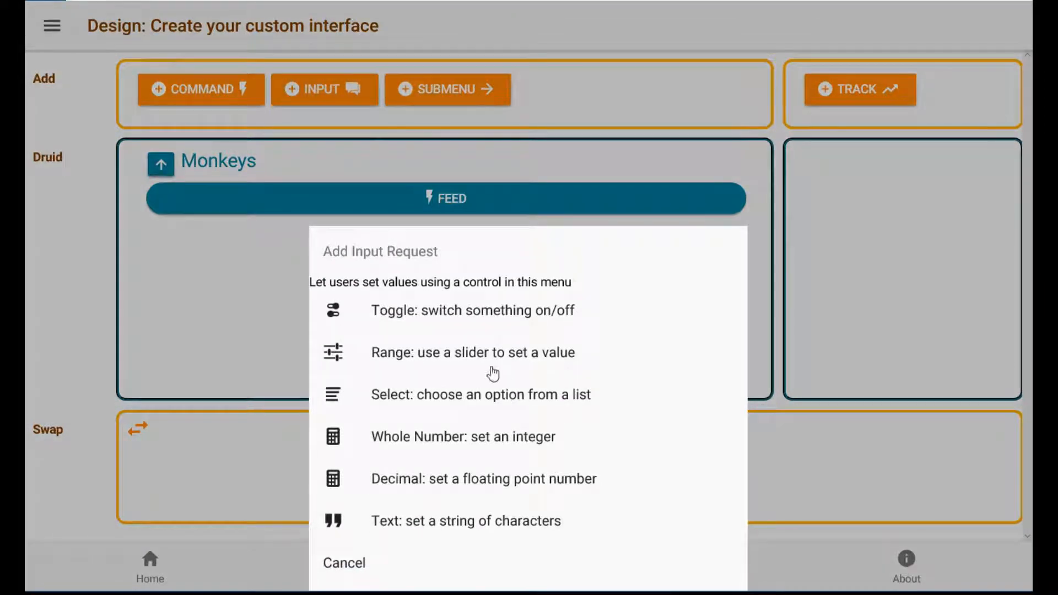
left_click(444, 322)
type("Web Cam")
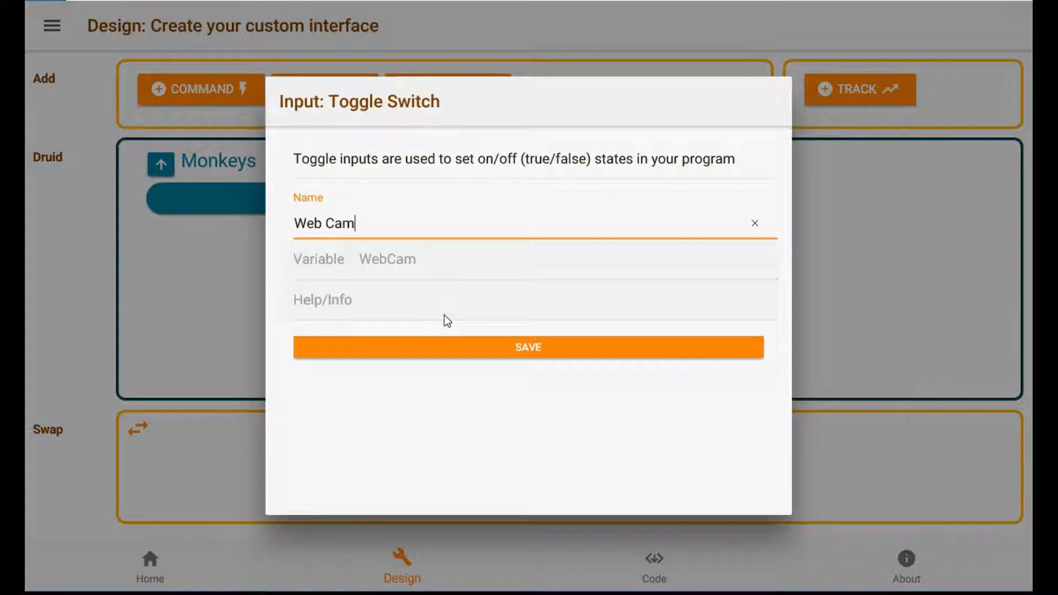
key("Tab")
key("Tab")
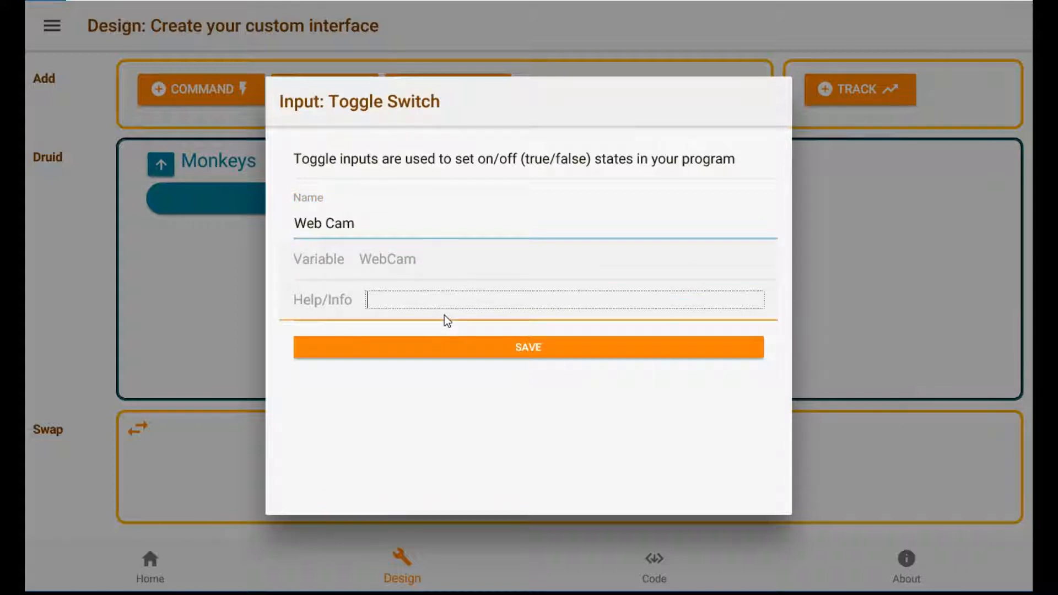
type("Turn off at night...")
key("Return")
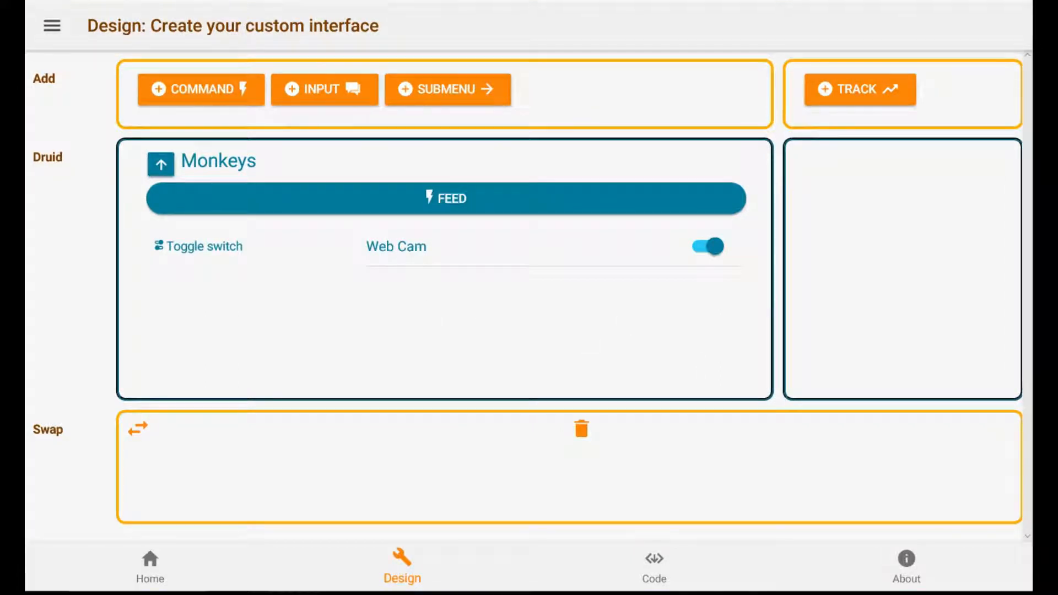
Return to the Animals menu and add a submenu named Fishes with the help text "Fishies"
left_click(161, 163)
left_click(446, 102)
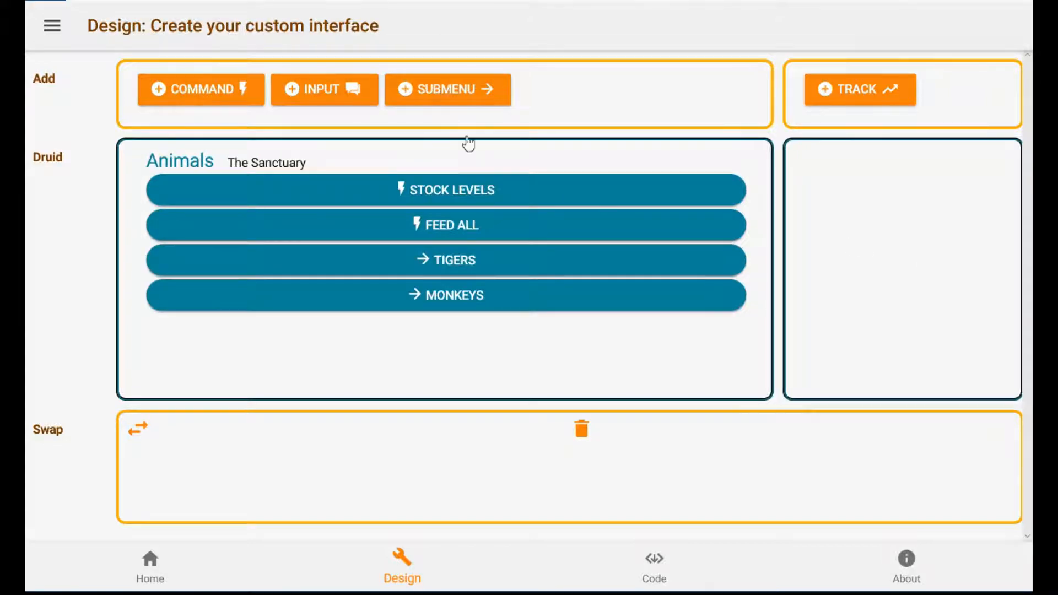
type("Fishes")
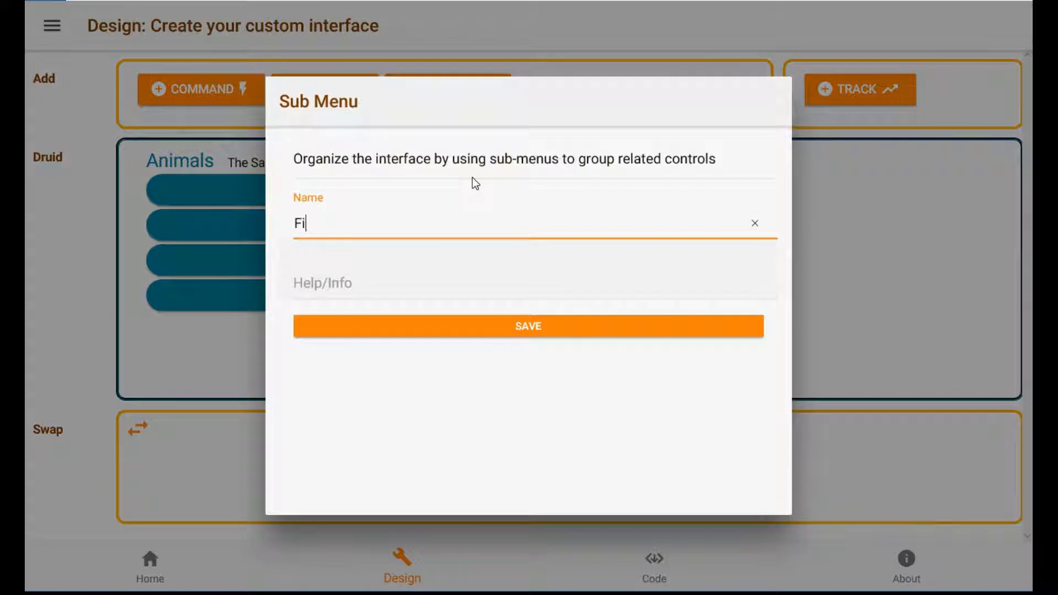
key("Tab")
type("Fishies")
key("Return")
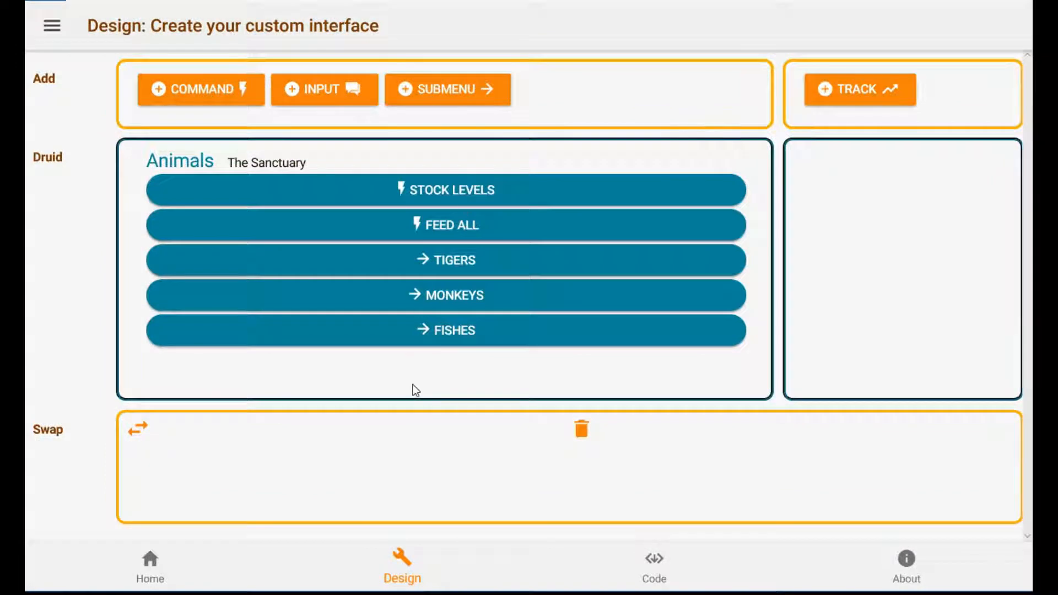
Inside the Fishes submenu, add a Feed command with the help text "feed fish"
left_click(435, 329)
left_click(211, 98)
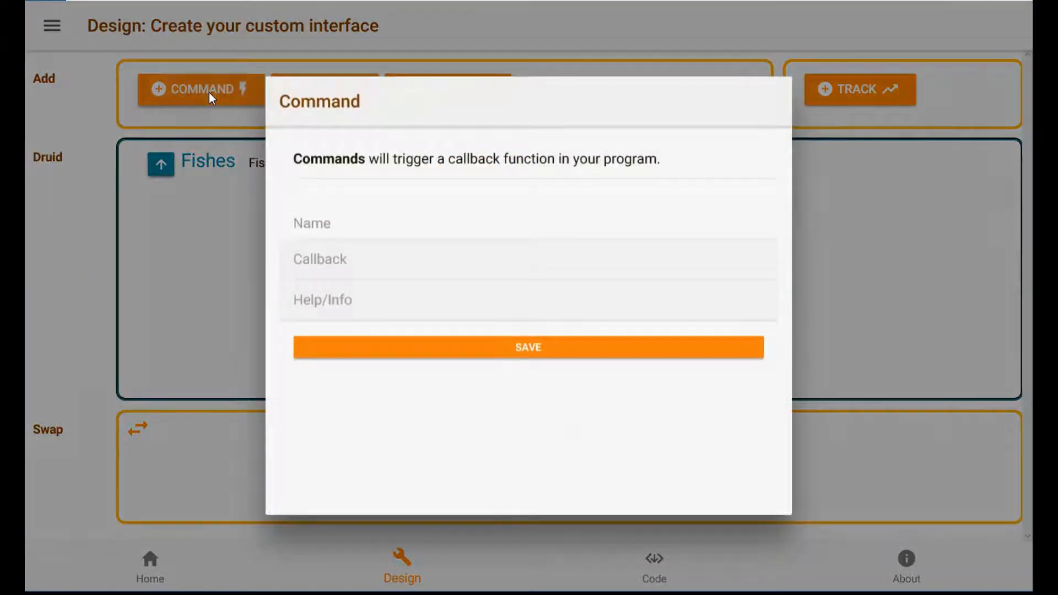
type("Feed")
key("Tab")
key("Tab")
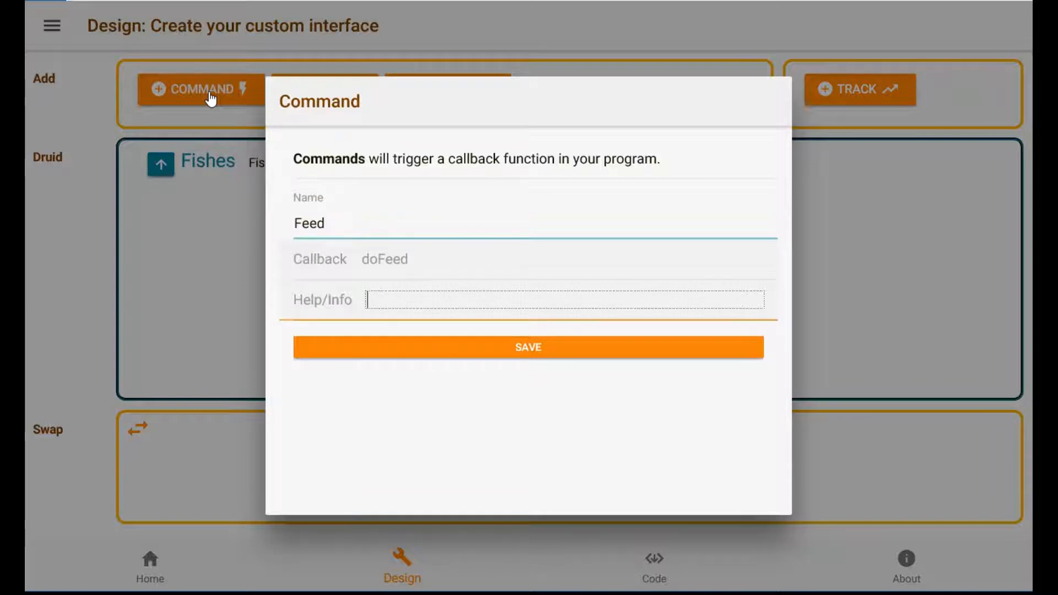
type("feed fish")
key("Tab")
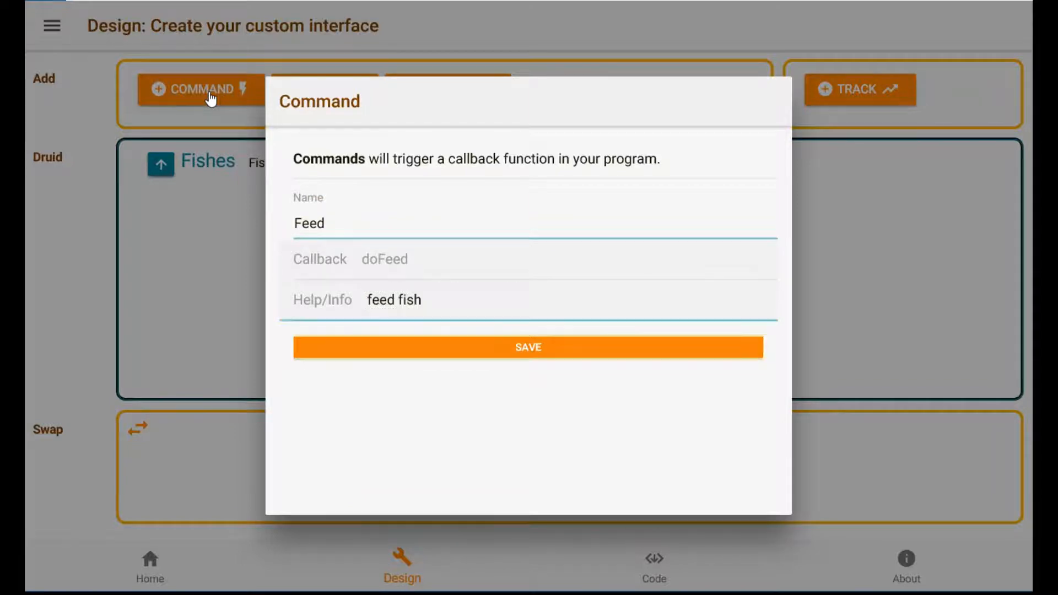
key("Return")
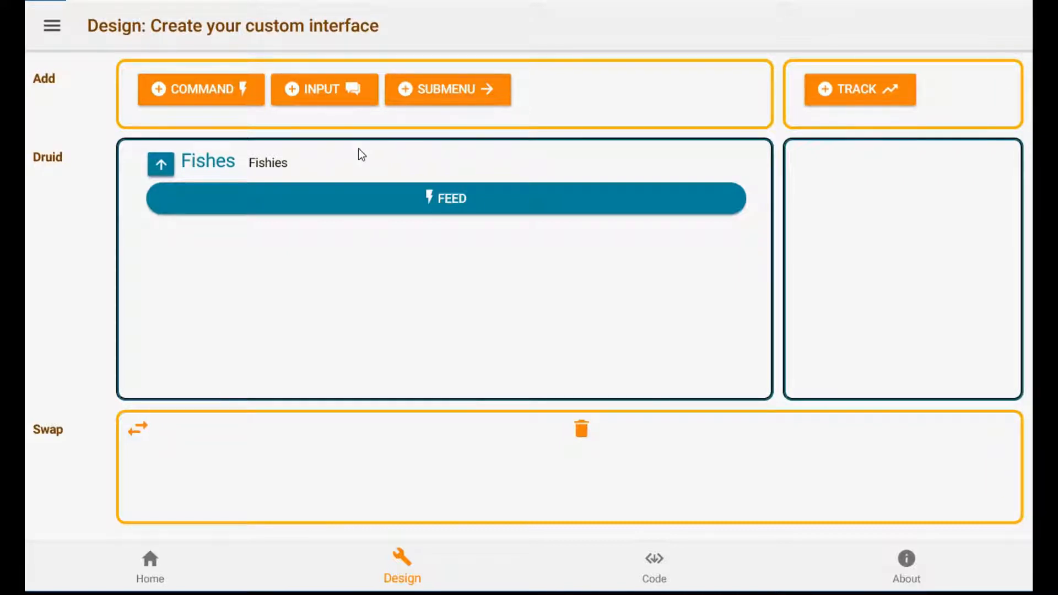
Add a range slider input named Salt Tanks to the Fishes submenu with minimum 26, maximum 32 and the help text "degrees C"
left_click(333, 103)
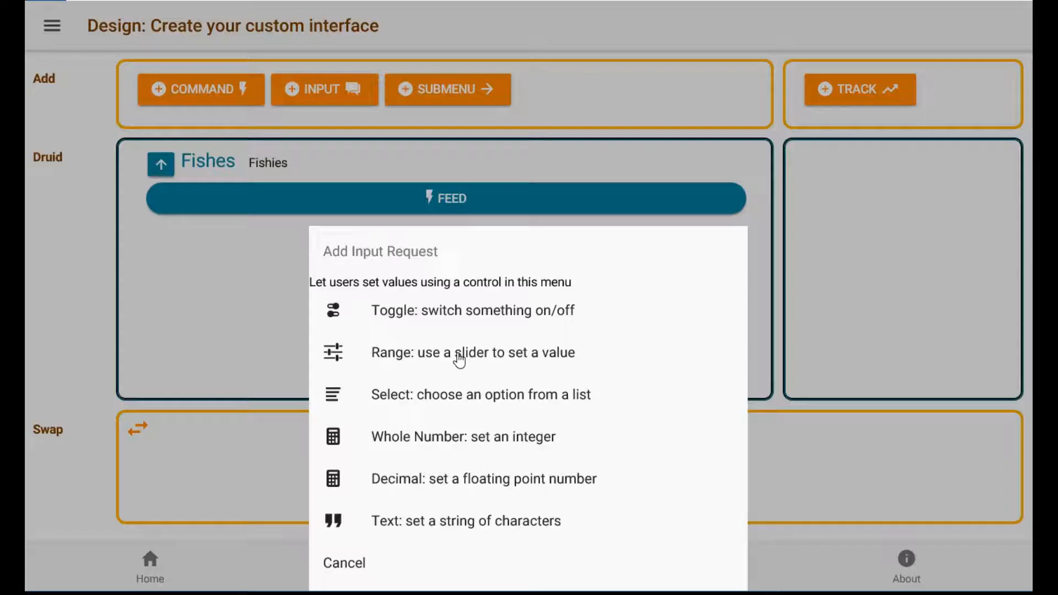
left_click(457, 357)
type("Salt Tanks")
key("Tab")
type("26")
key("Tab")
type("32")
key("Tab")
key("Tab")
type("degrees C")
key("Tab")
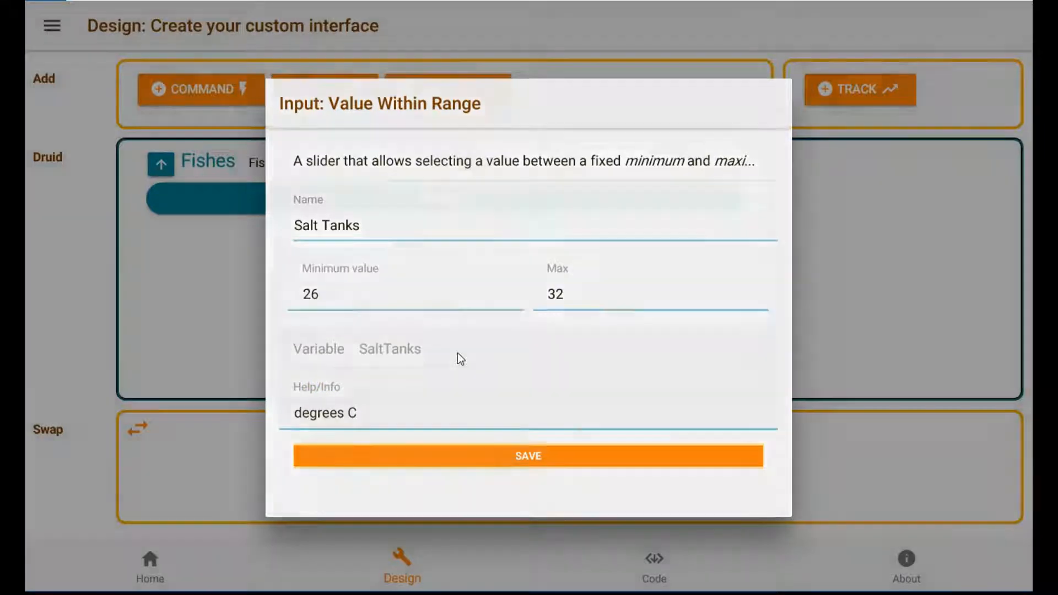
key("Return")
Test the Salt Tanks slider at several positions and check the settings of the Feed command
left_click_drag(402, 259, 496, 260)
left_click(504, 255)
left_click(572, 260)
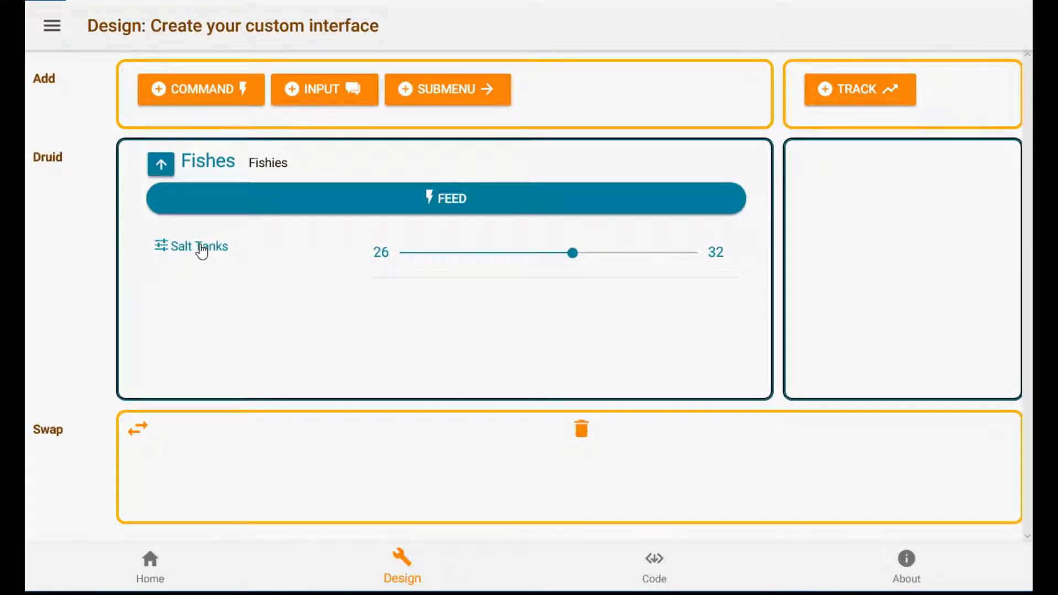
left_click(353, 198)
key("Escape")
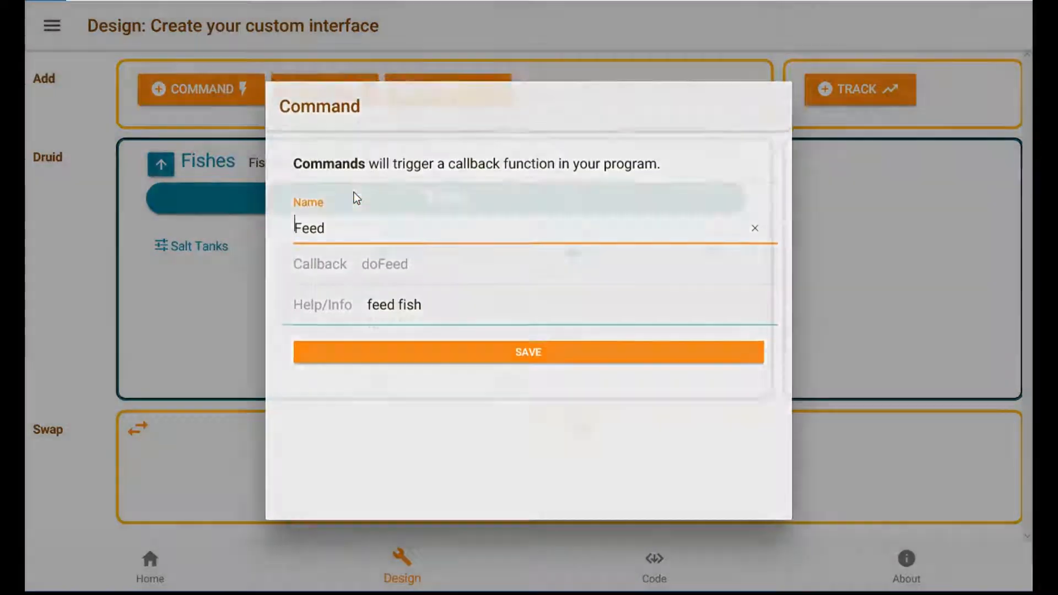
left_click_drag(574, 258, 545, 264)
left_click(516, 257)
left_click(192, 252)
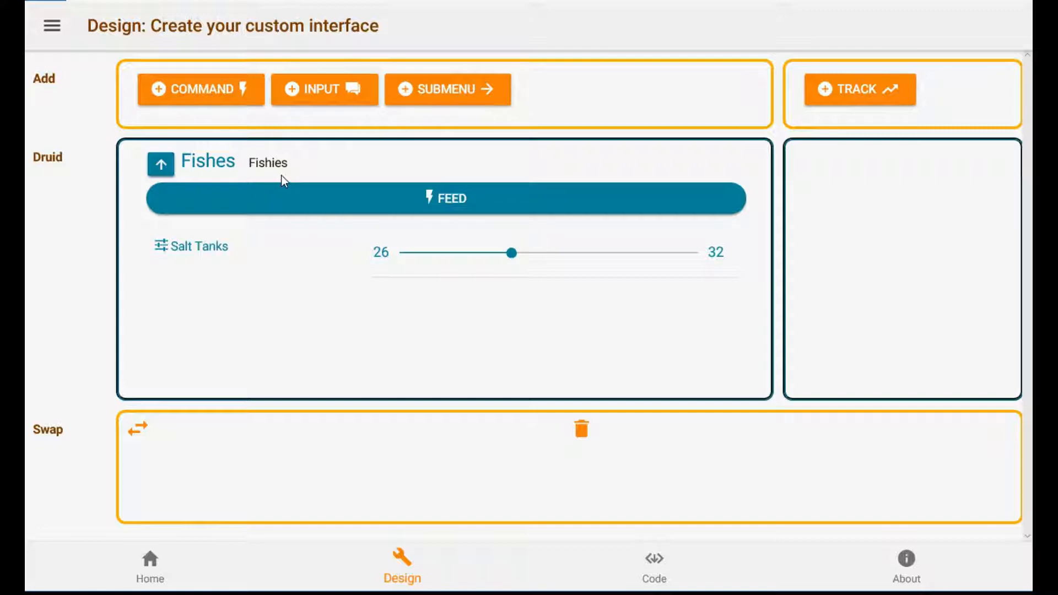
Add a whole number input named Fresh Tanks to the Fishes submenu with the help text "Fresh water thermo"
left_click(309, 89)
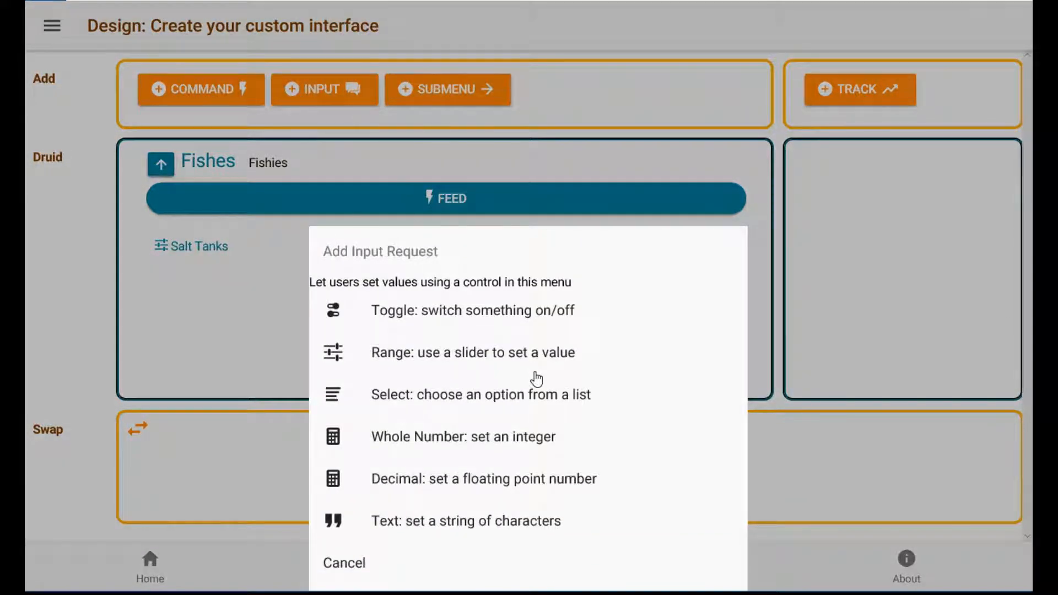
left_click(494, 441)
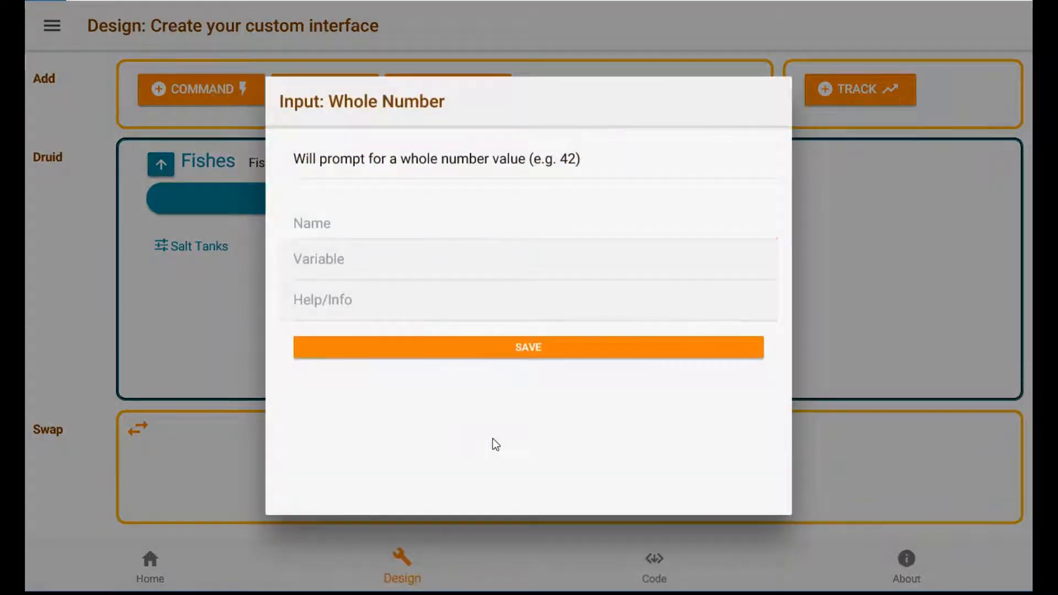
type("Fresh Tanks")
key("Tab")
key("Tab")
type("Fresh water therom")
key("Tab")
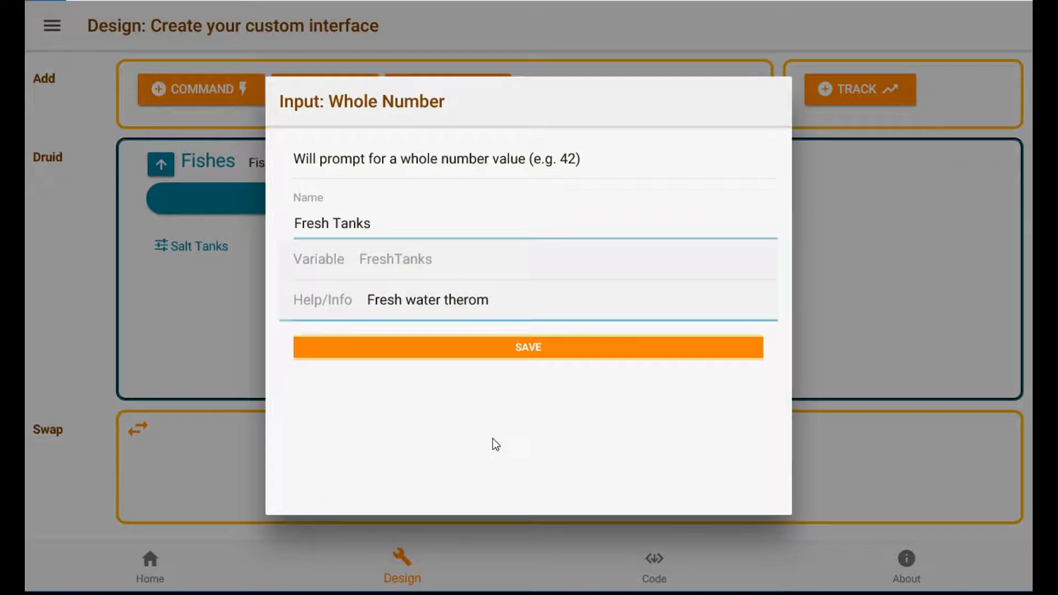
double_click(494, 299)
type("thermo")
key("Tab")
key("Return")
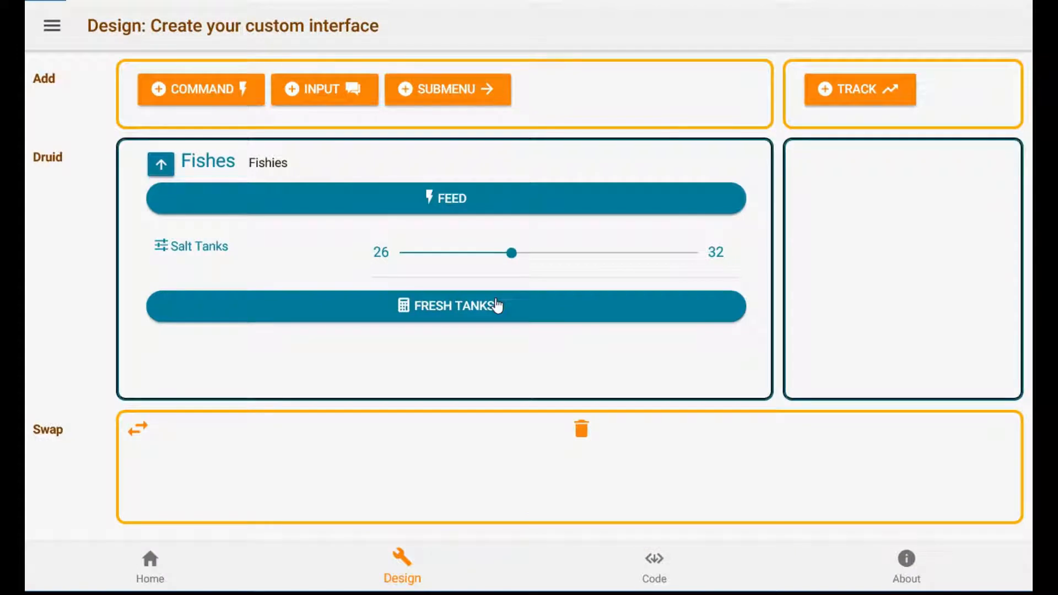
Return to the Animals menu and add a submenu named Reptiles with the help text "Lizards and such..."
left_click(160, 165)
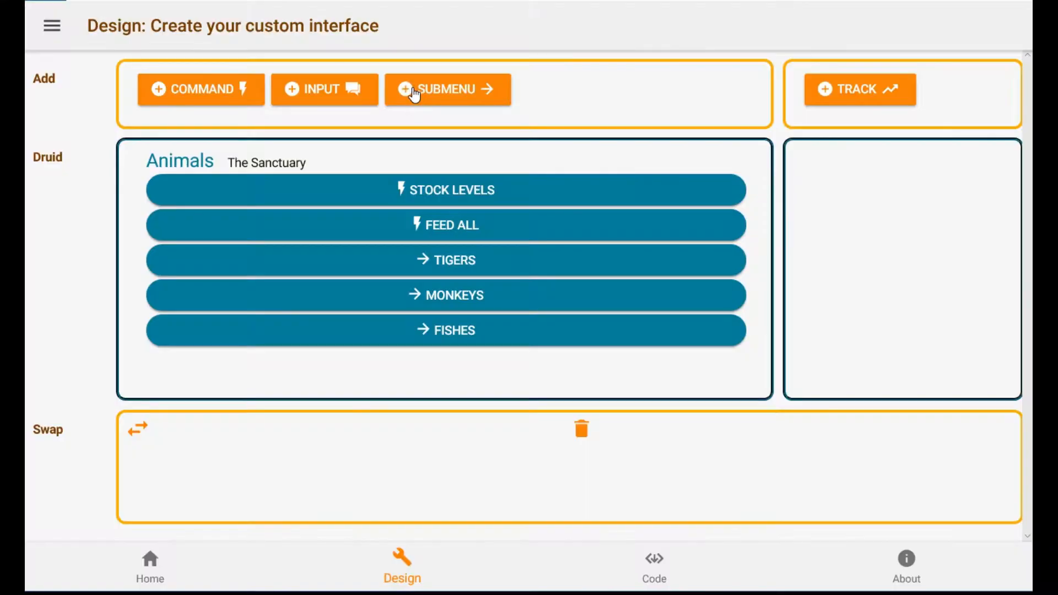
left_click(414, 91)
type("Remp")
key("BackSpace")
key("BackSpace")
type("ptiles")
key("Tab")
type("Lizards and such...")
key("Return")
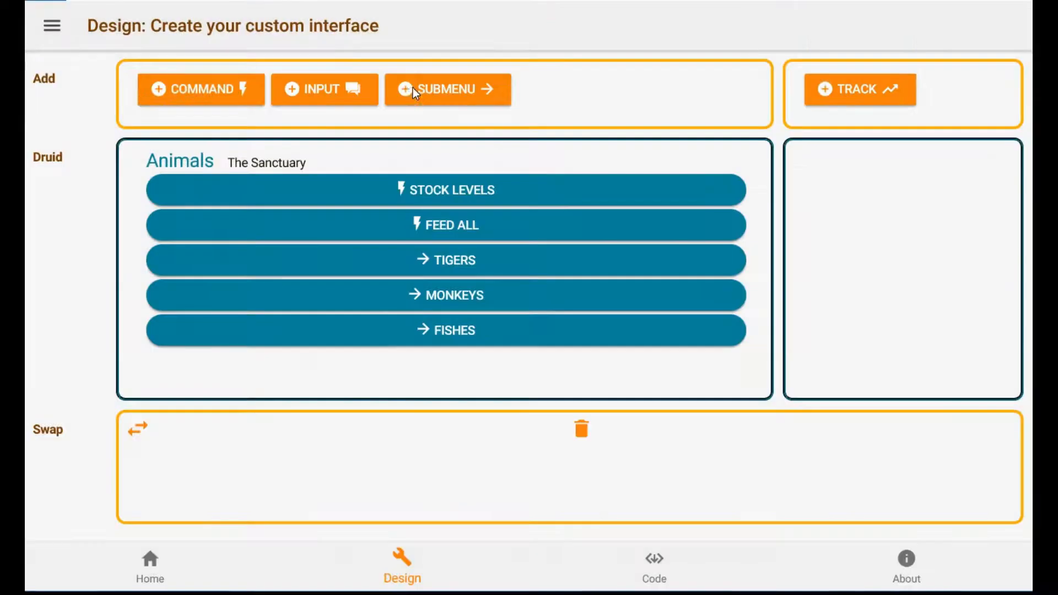
Inside the Reptiles submenu, add a Feed command with the help text "feed the reptiles", and save the project
left_click(489, 366)
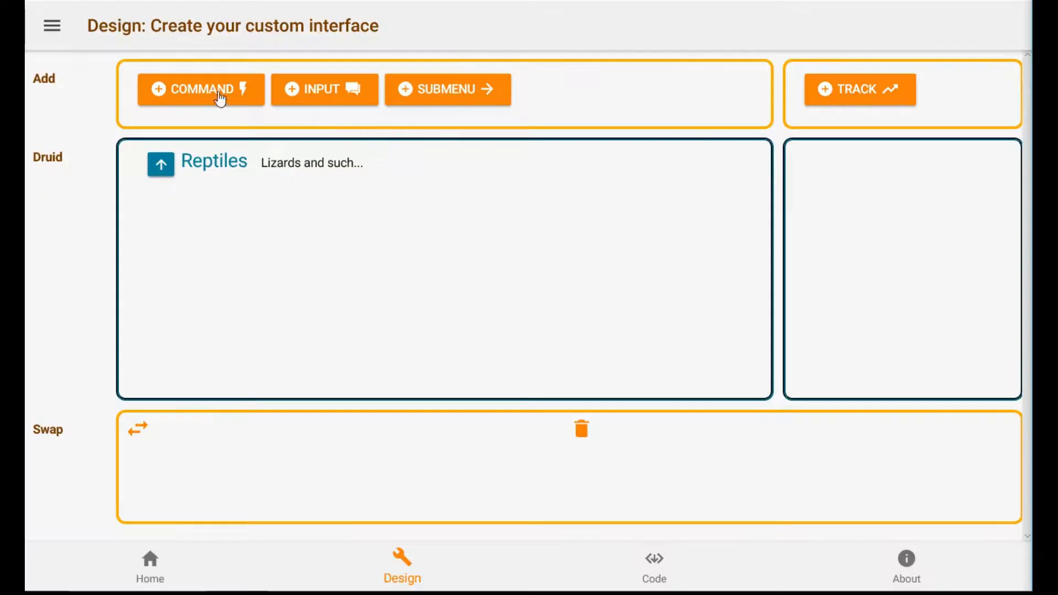
left_click(212, 88)
type("Feed")
key("Tab")
key("Tab")
type("feed ")
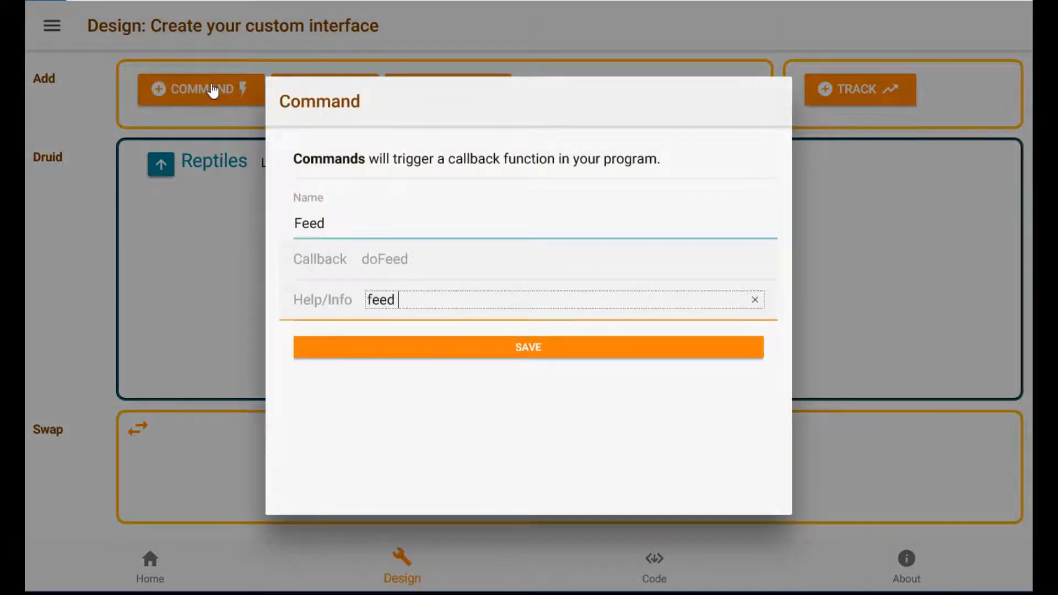
type("the reptiles")
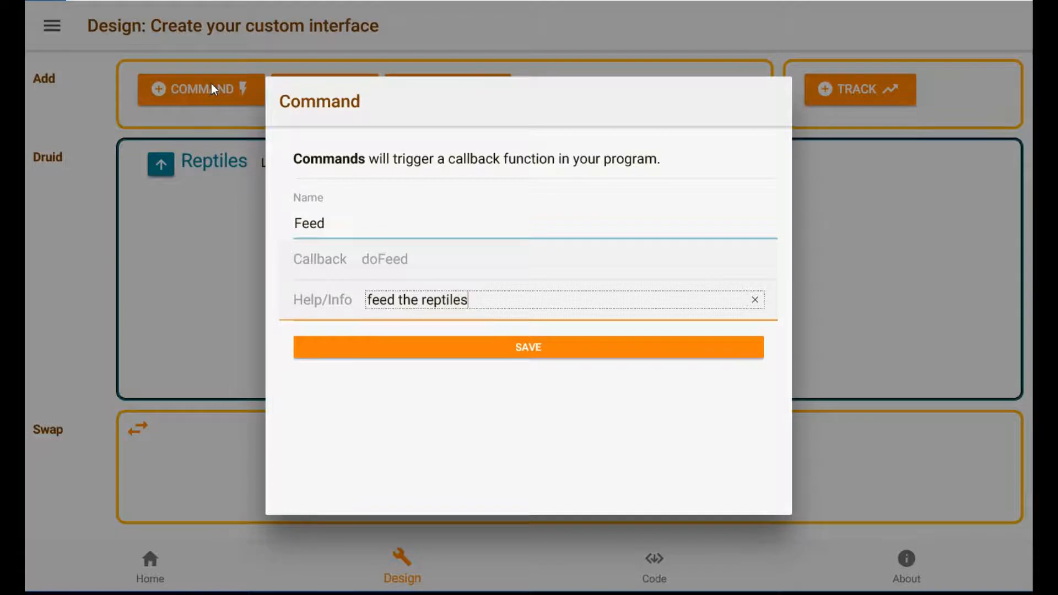
key("Return")
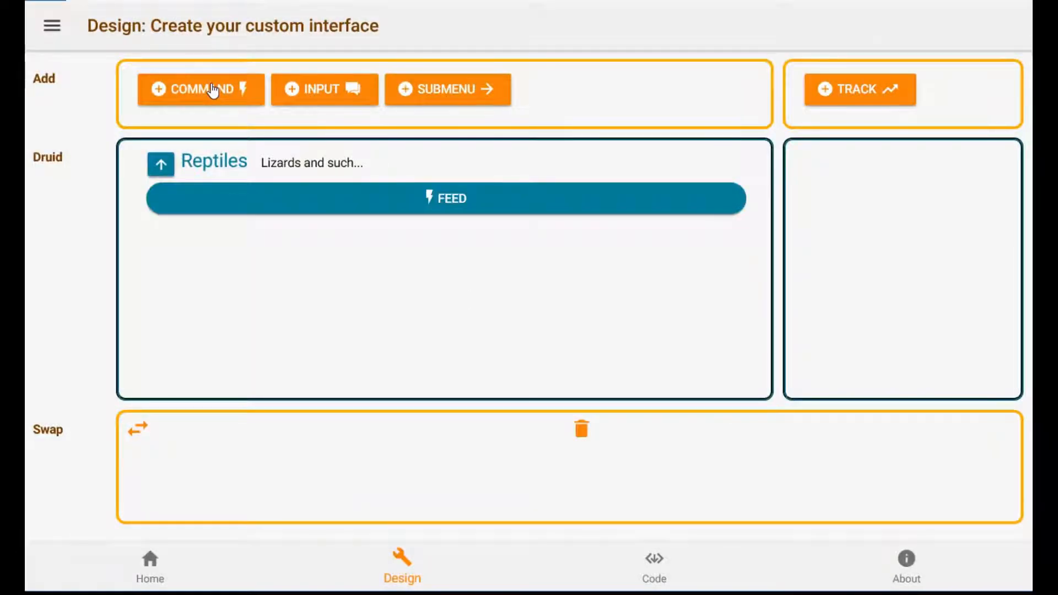
left_click(51, 28)
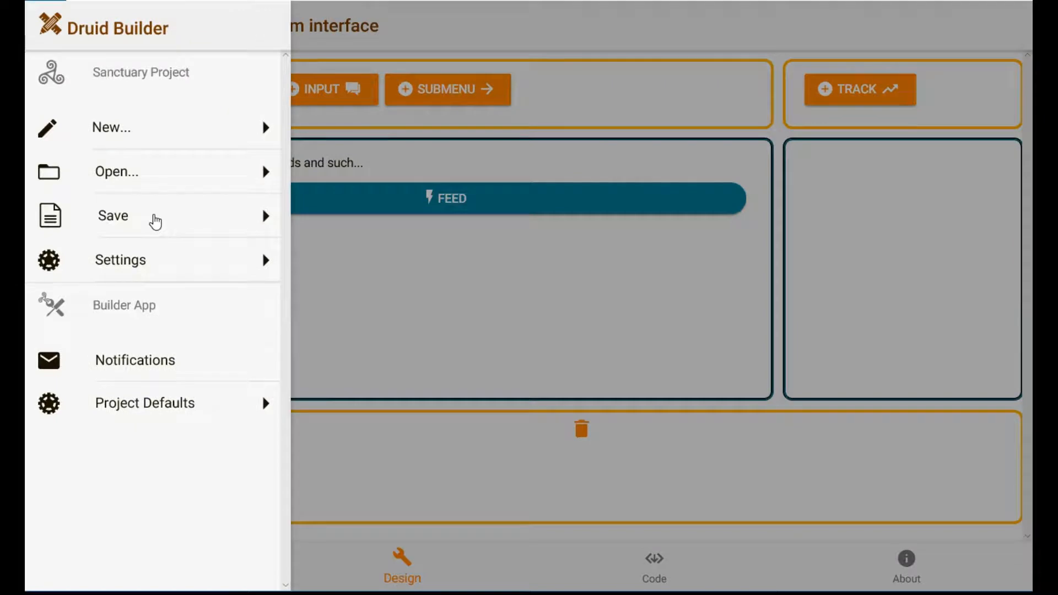
left_click(155, 220)
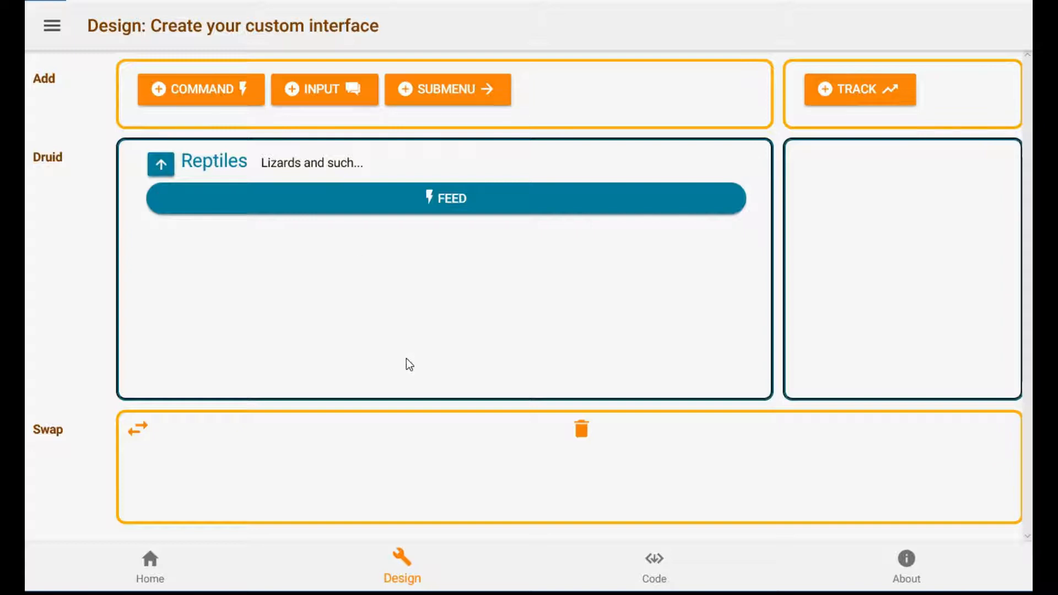
Add a toggle switch input named Lighting to the Reptiles submenu
left_click(340, 93)
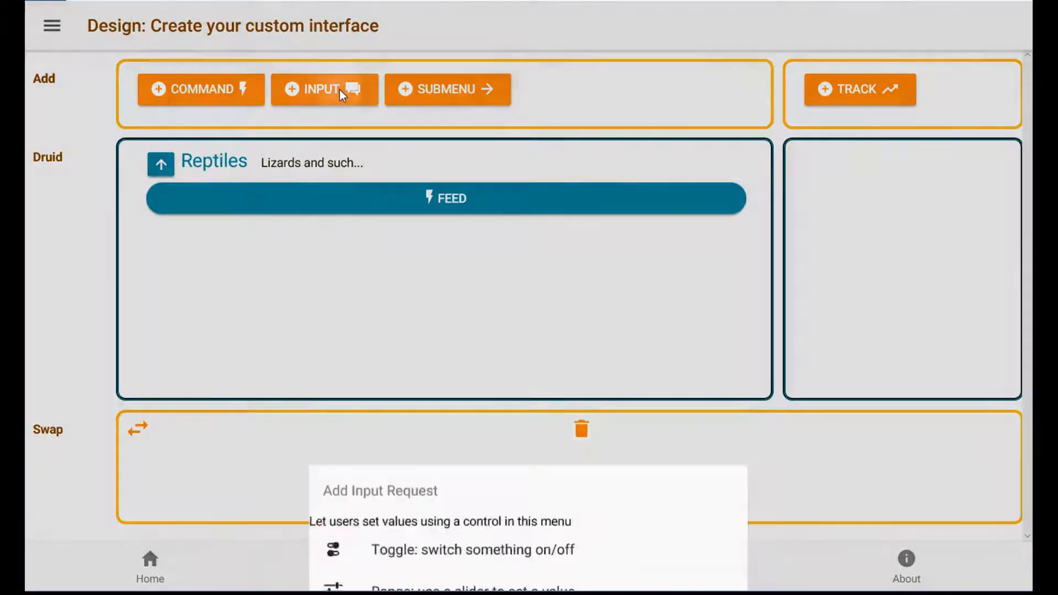
left_click(423, 318)
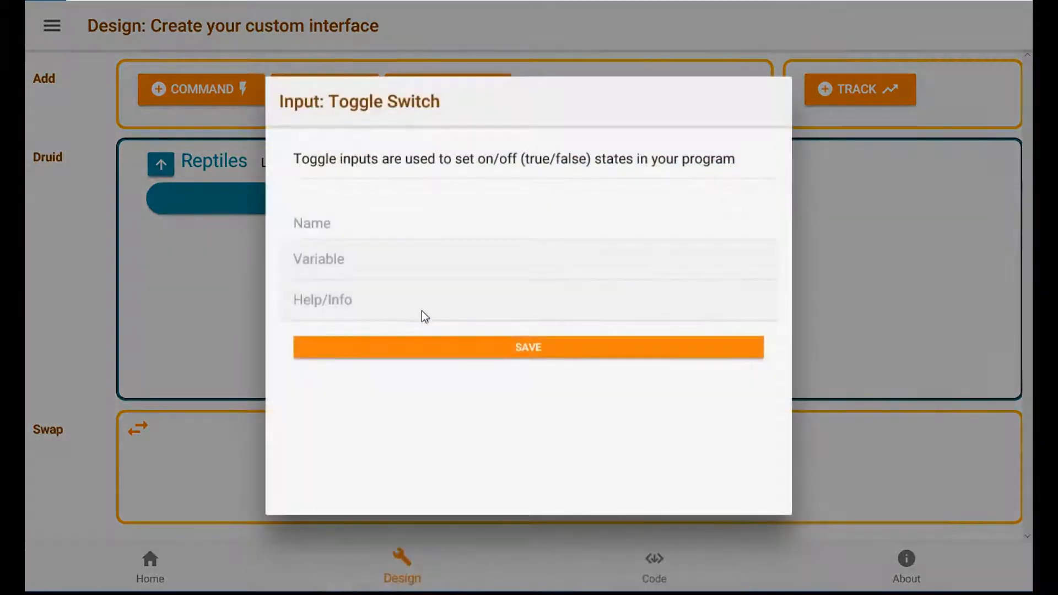
type("Lighting")
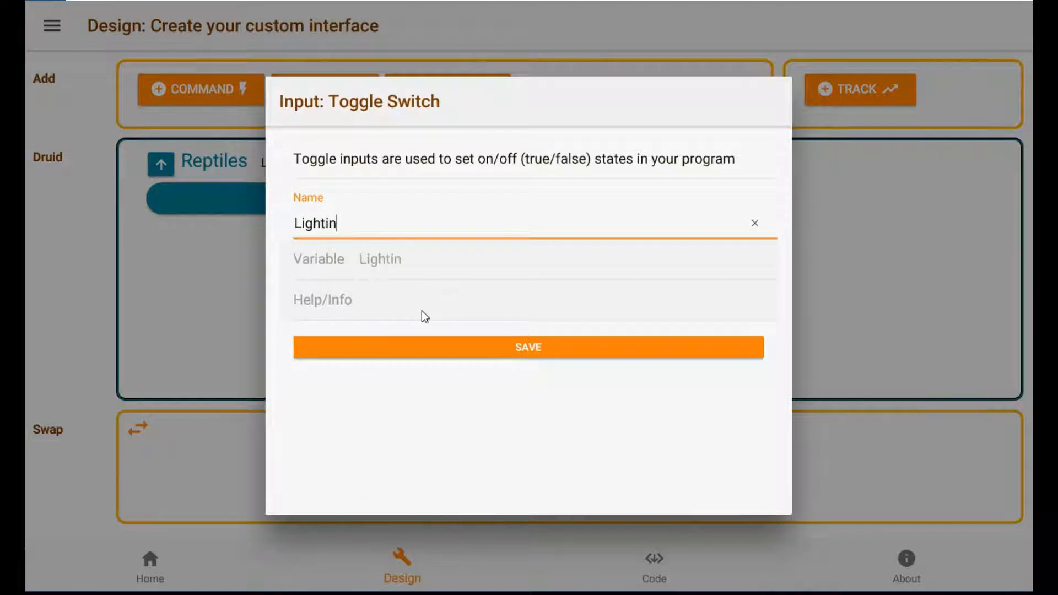
key("Tab")
key("Tab")
key("Tab")
key("Return")
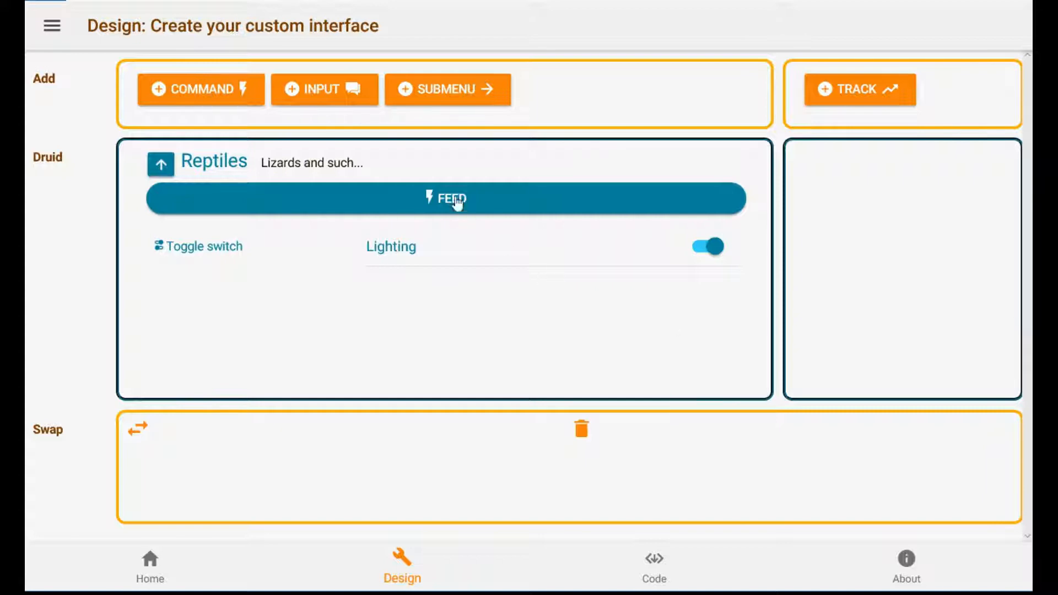
Start an option selection input named Fountains in the Reptiles submenu and add Off as its first option
left_click(319, 93)
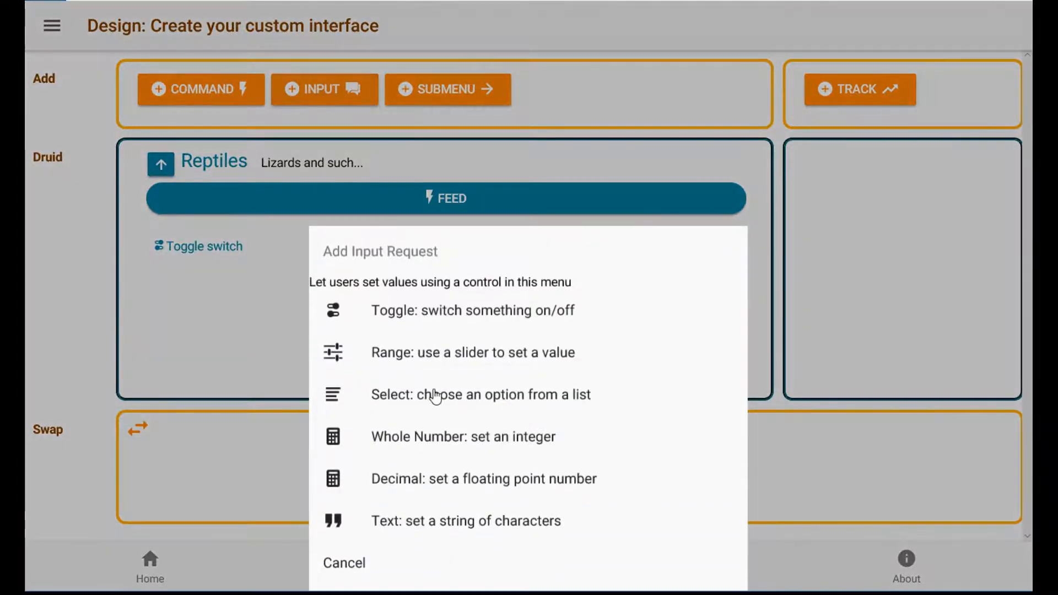
left_click(434, 392)
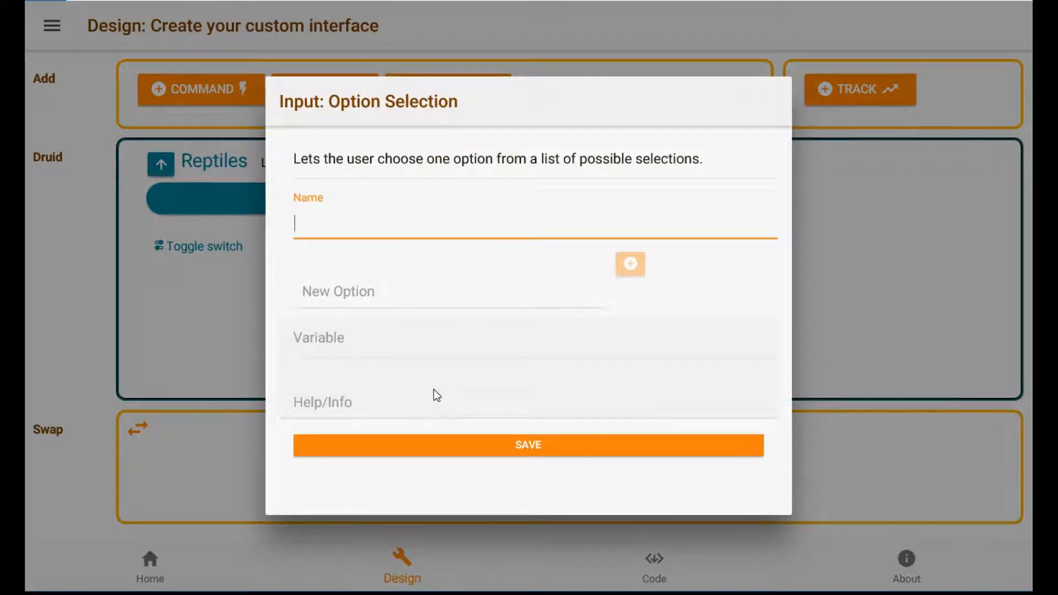
type("Fountain")
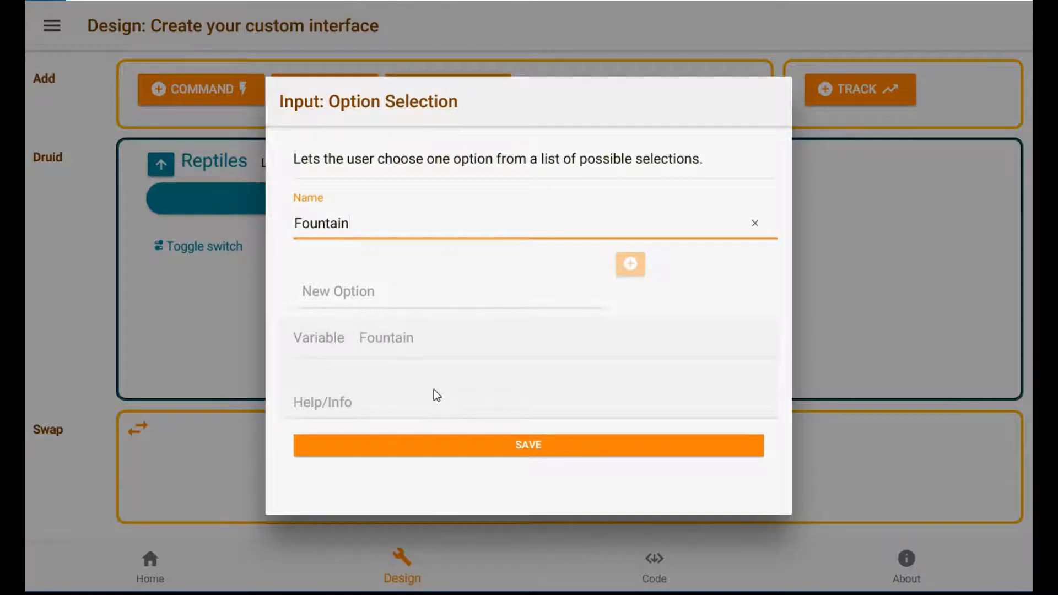
type("s")
key("Tab")
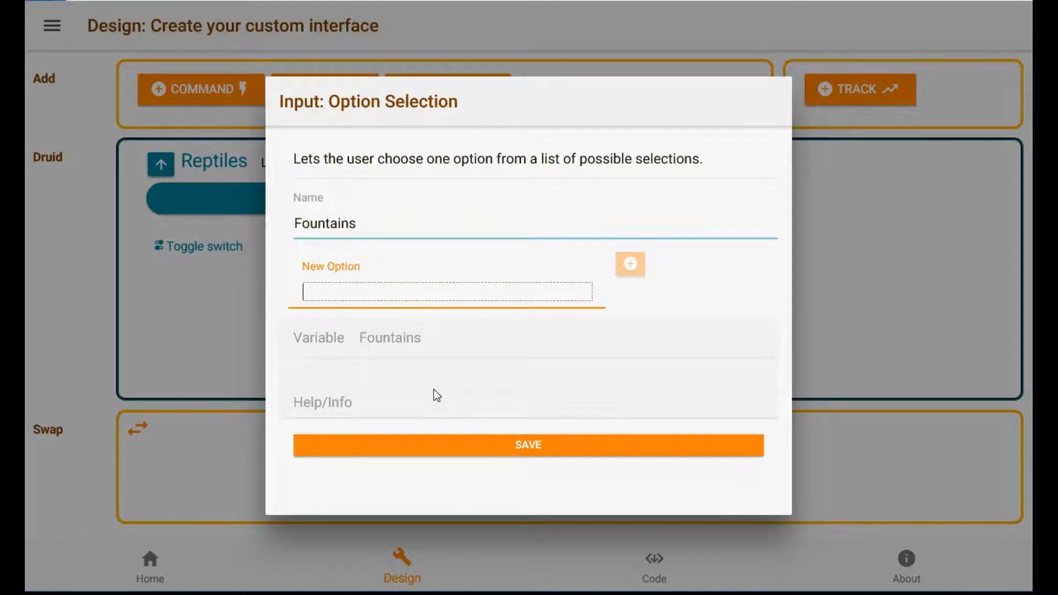
type("Off")
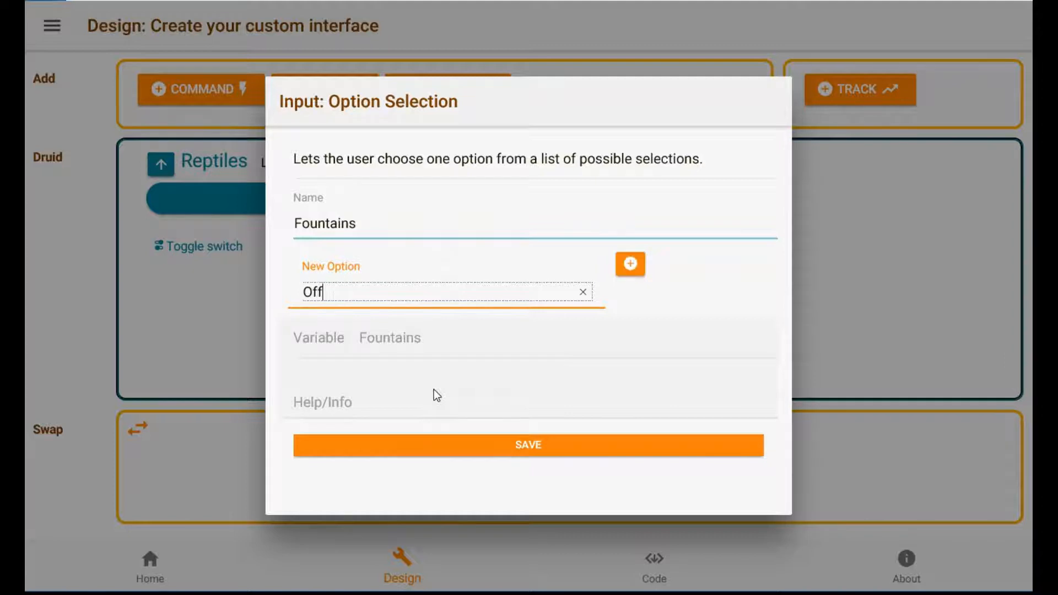
key("Return")
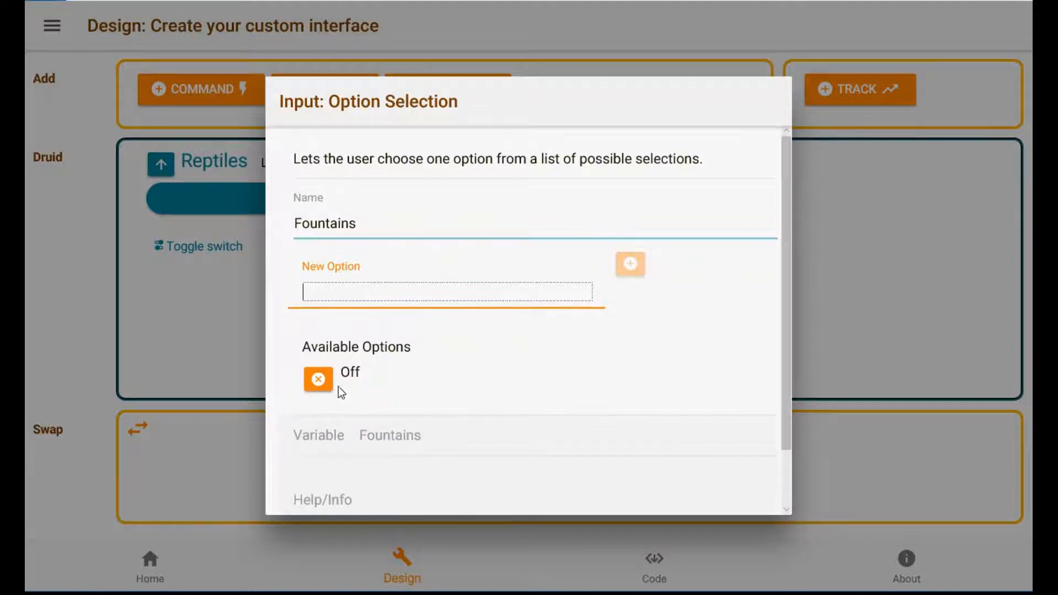
Remove the Off option from the Fountains input and add it again
left_click(319, 380)
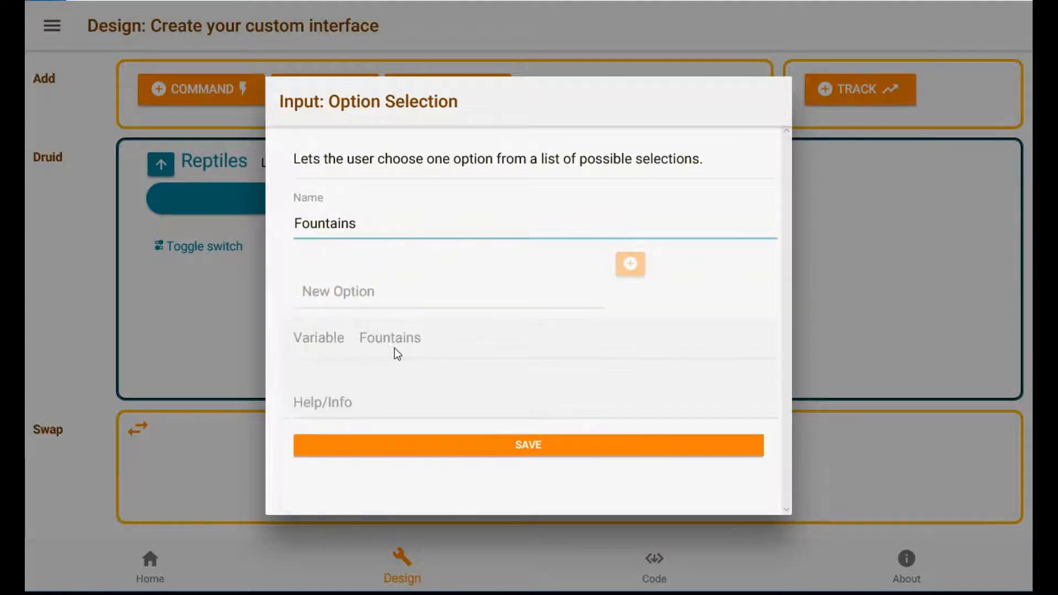
left_click(454, 292)
type("Off")
key("Return")
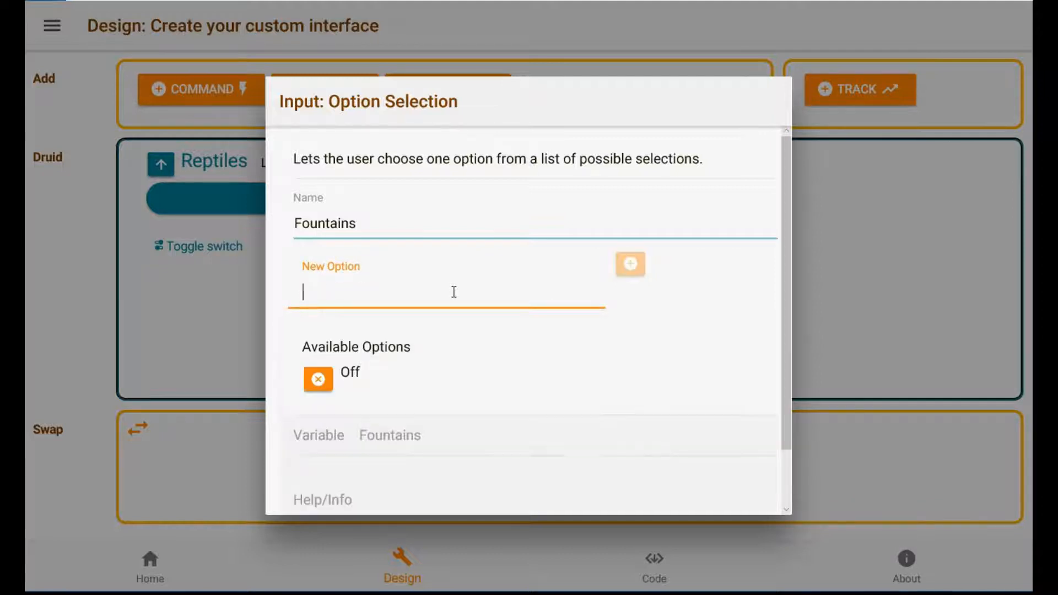
Add the options Tundra, Misty, Drizzle, Tropics and Stormy to the Fountains input
left_click(501, 297)
type("Tund")
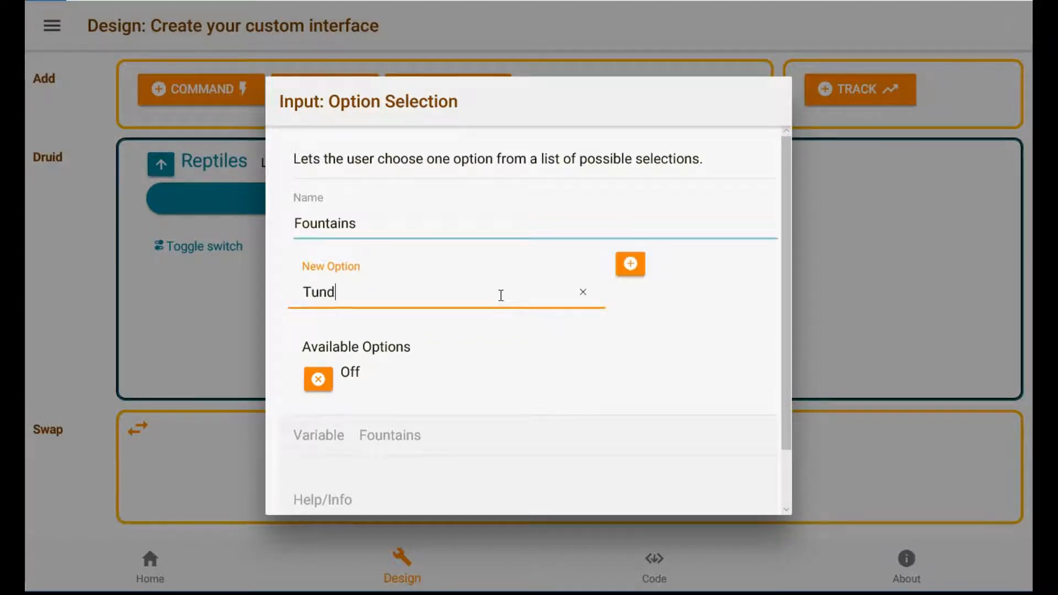
type("ra")
key("Return")
type("Misty")
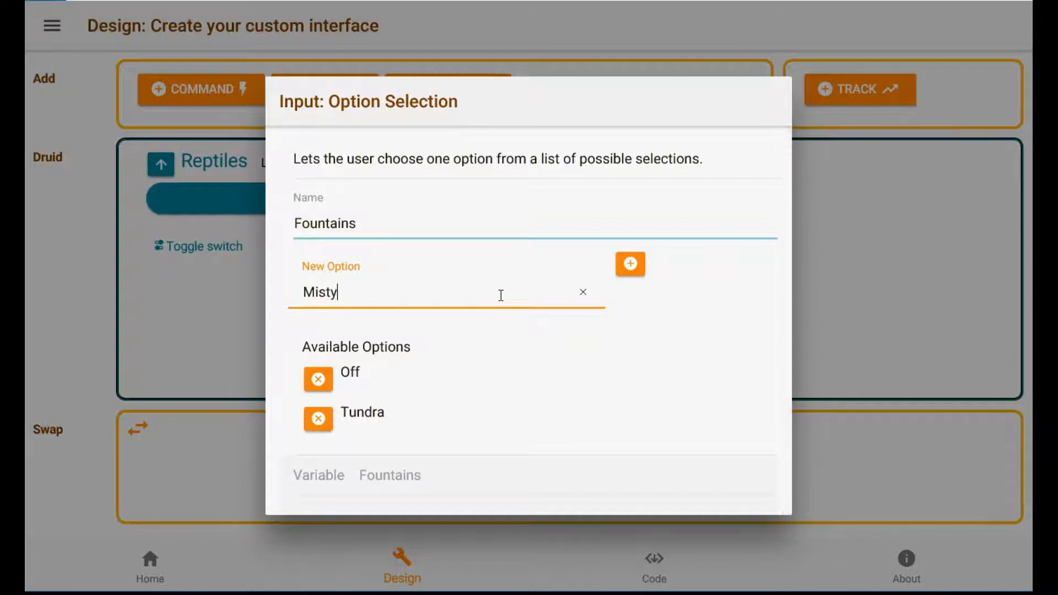
key("Return")
type("Drizzle")
key("Return")
type("Tropics")
key("Return")
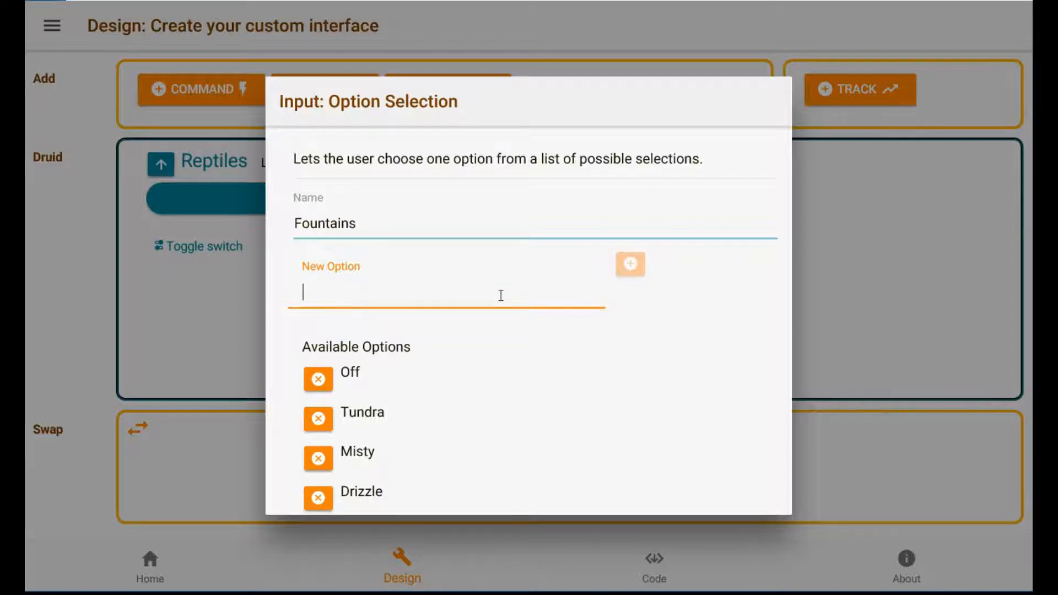
type("Stormy")
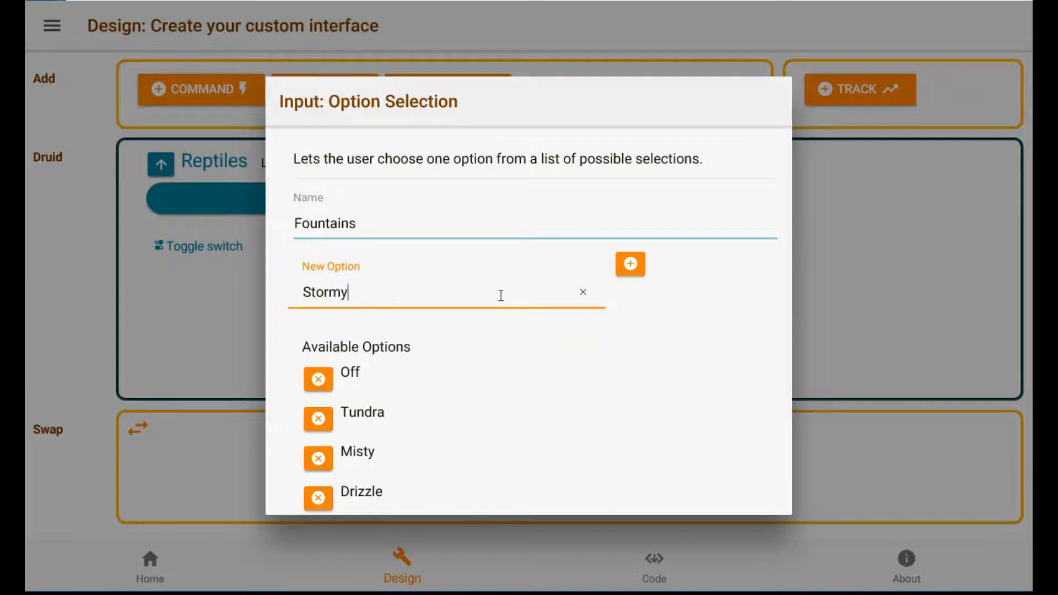
key("Return")
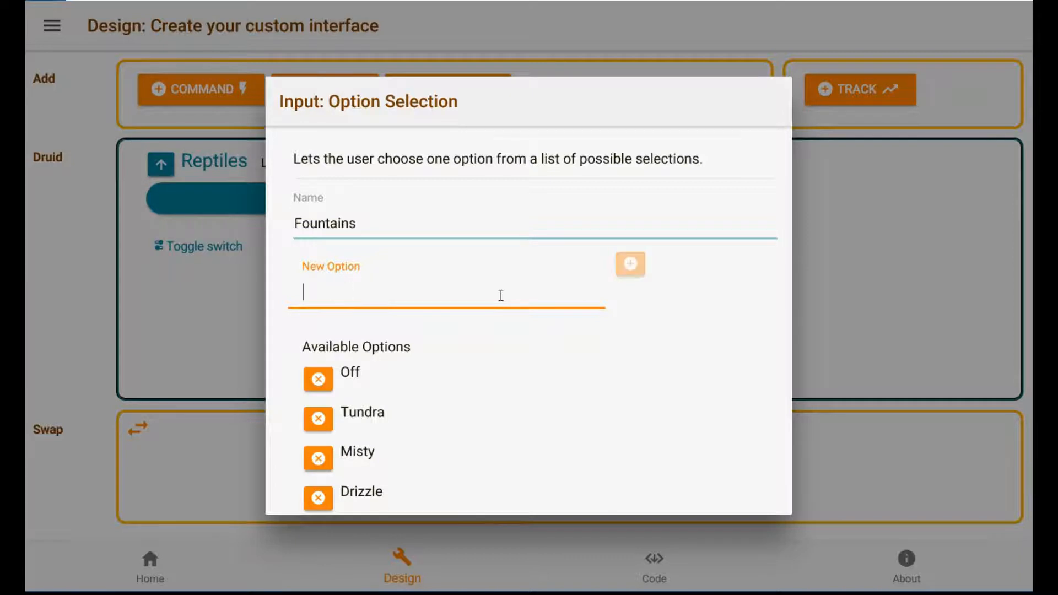
Save the Fountains input with the help text "How much rain", and preview its option list without choosing anything
scroll(500, 296, "down", 4)
scroll(493, 298, "up", 2)
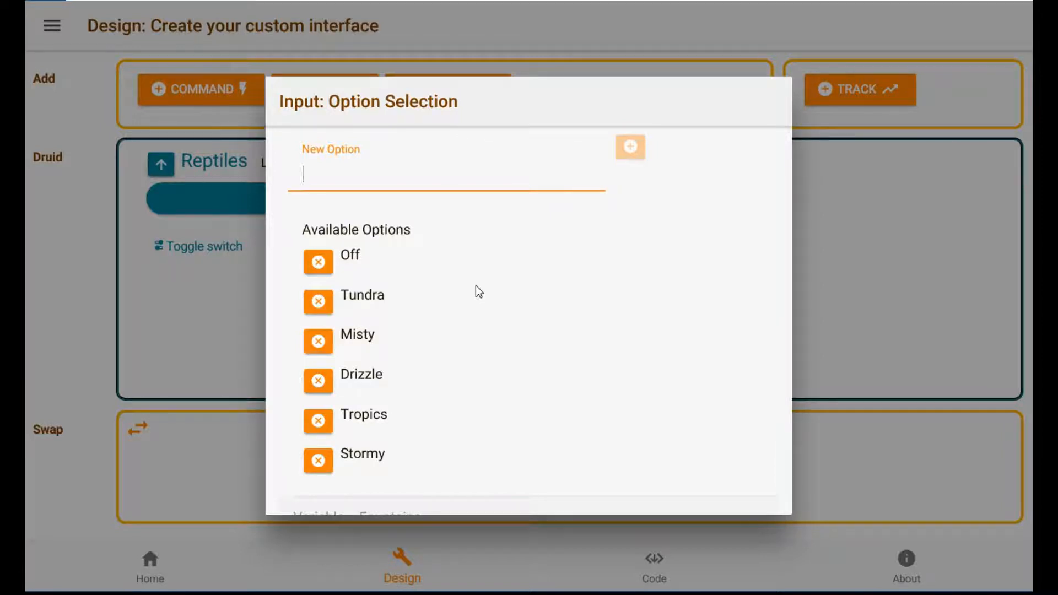
scroll(476, 286, "down", 3)
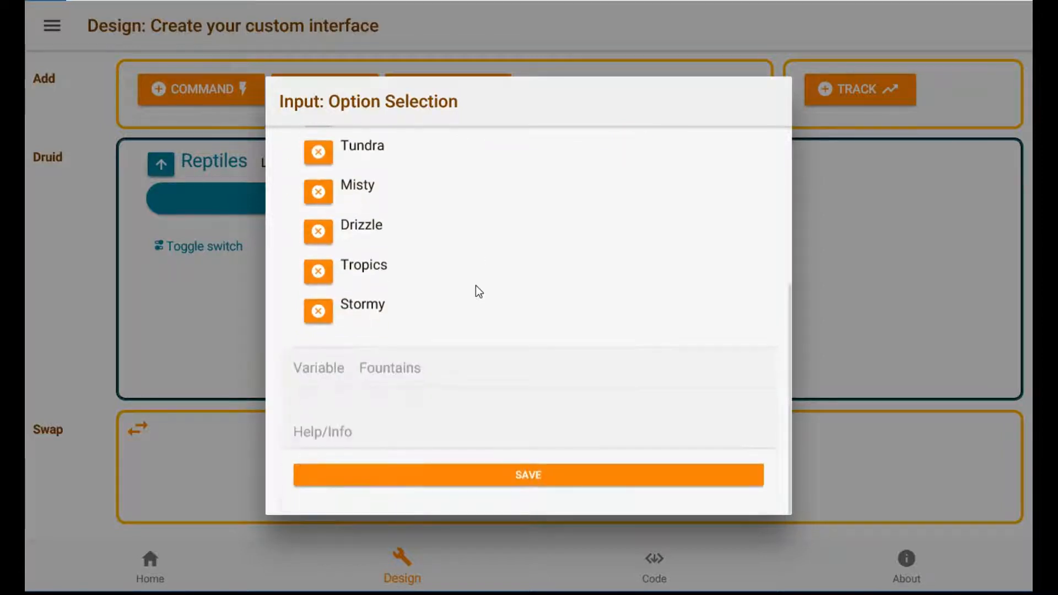
left_click(472, 434)
type("How mu")
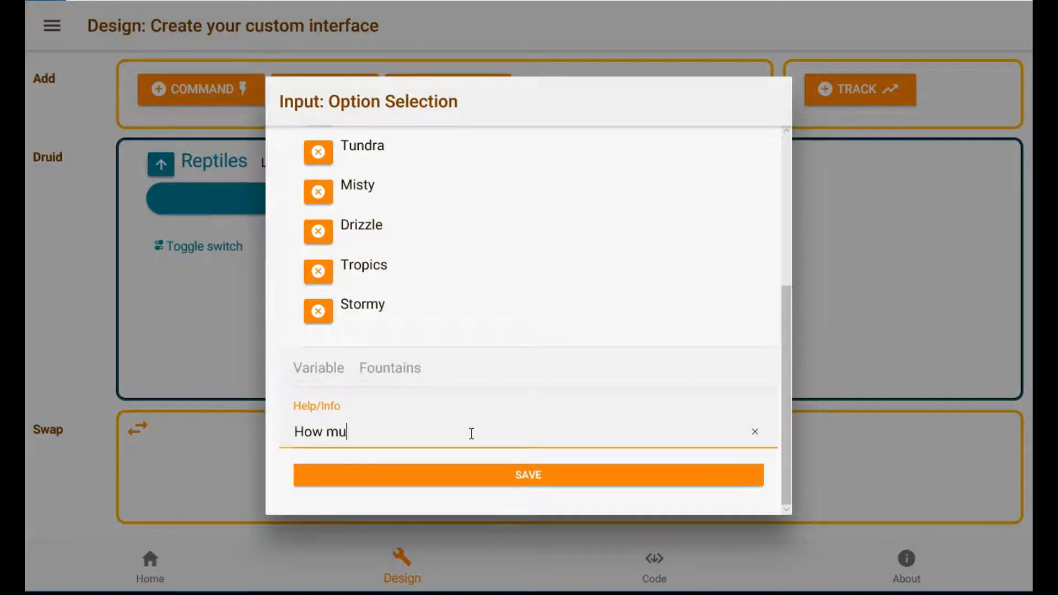
type("ch rain")
key("Return")
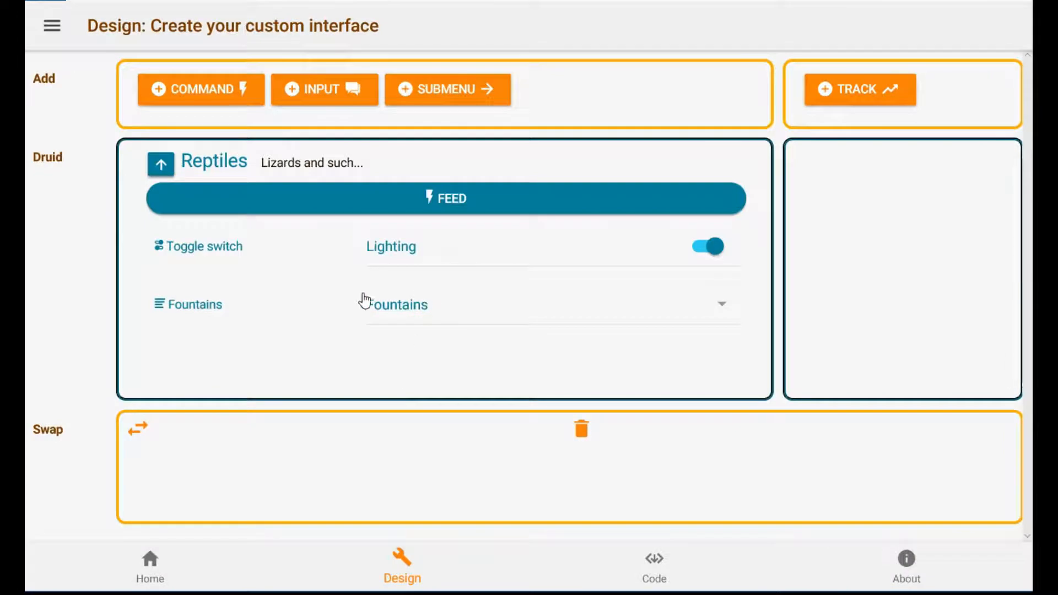
left_click(425, 304)
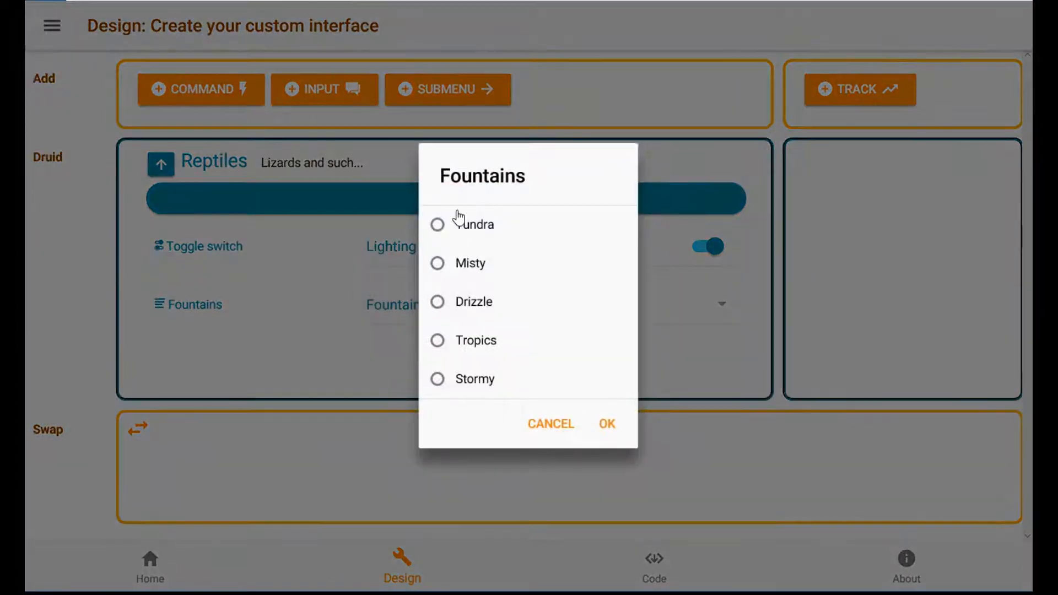
left_click(549, 424)
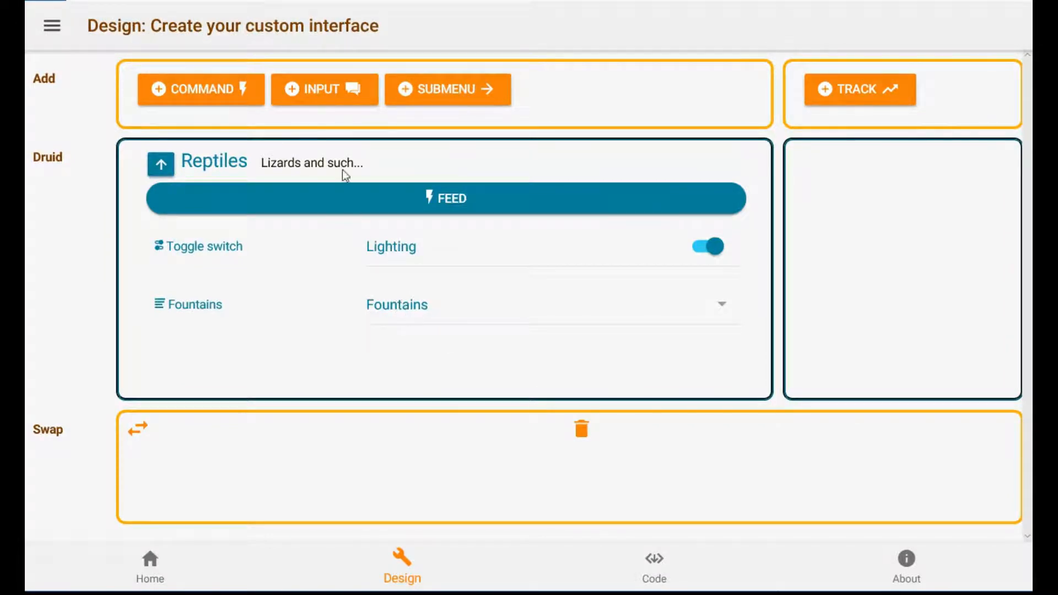
Create an option selection input named Lamps in the Reptiles submenu with the options Off, Min, Std and Max
left_click(333, 102)
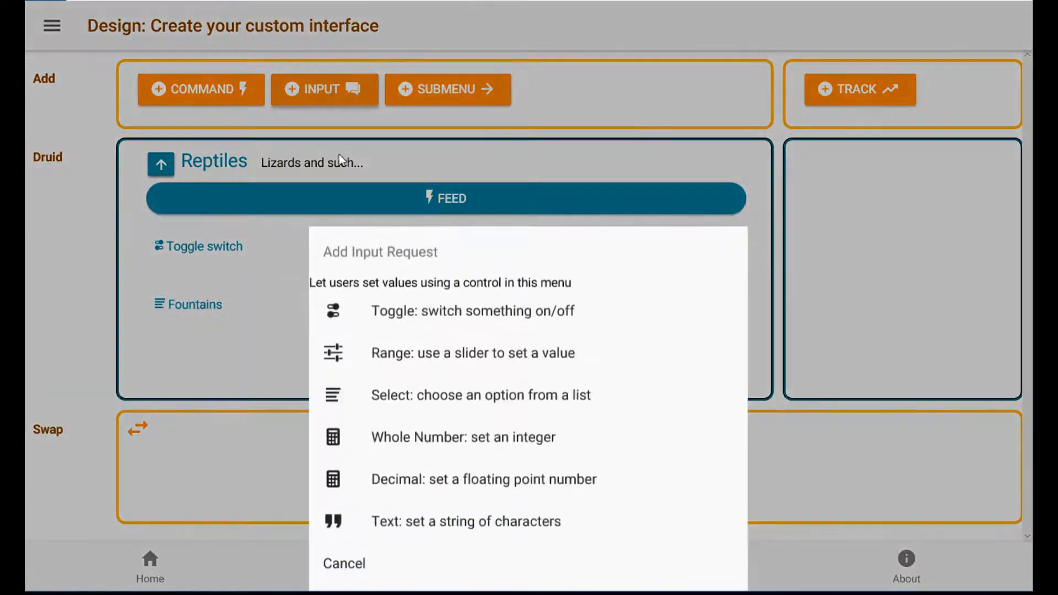
left_click(390, 396)
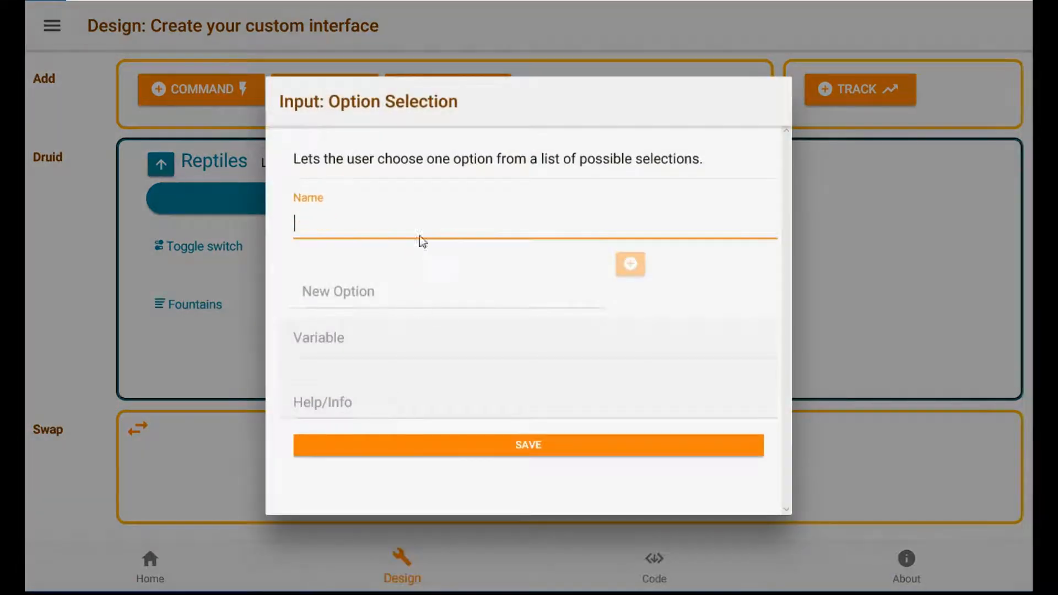
type("Lamps")
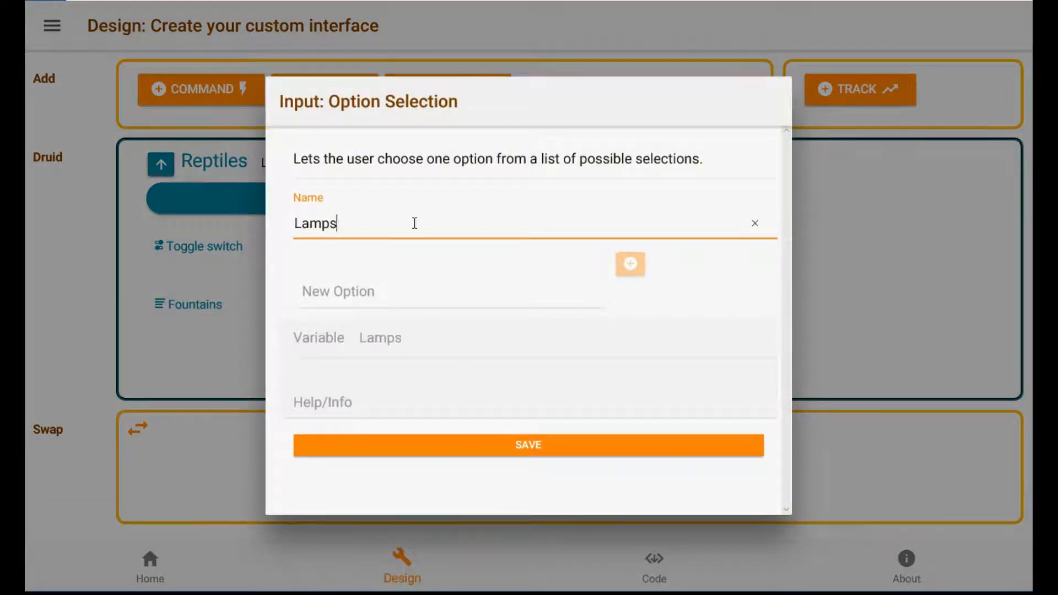
key("Tab")
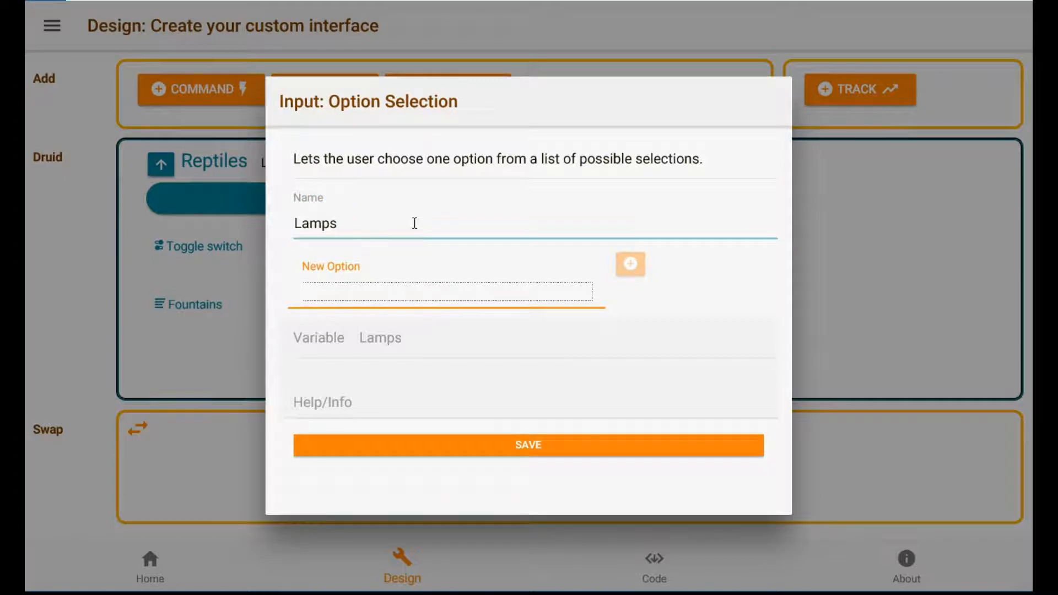
type("Off")
key("Return")
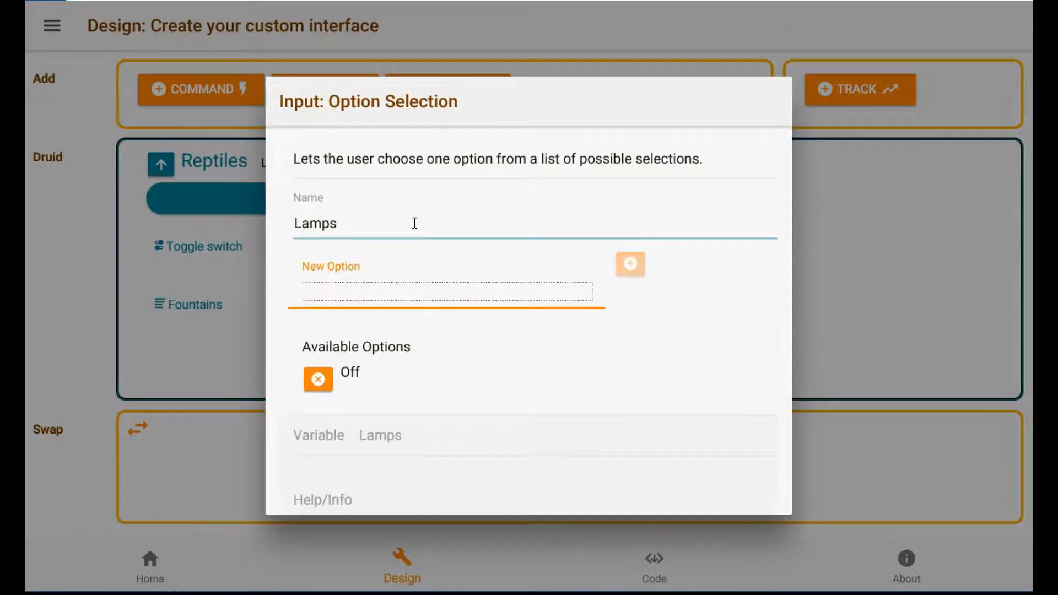
type("Min")
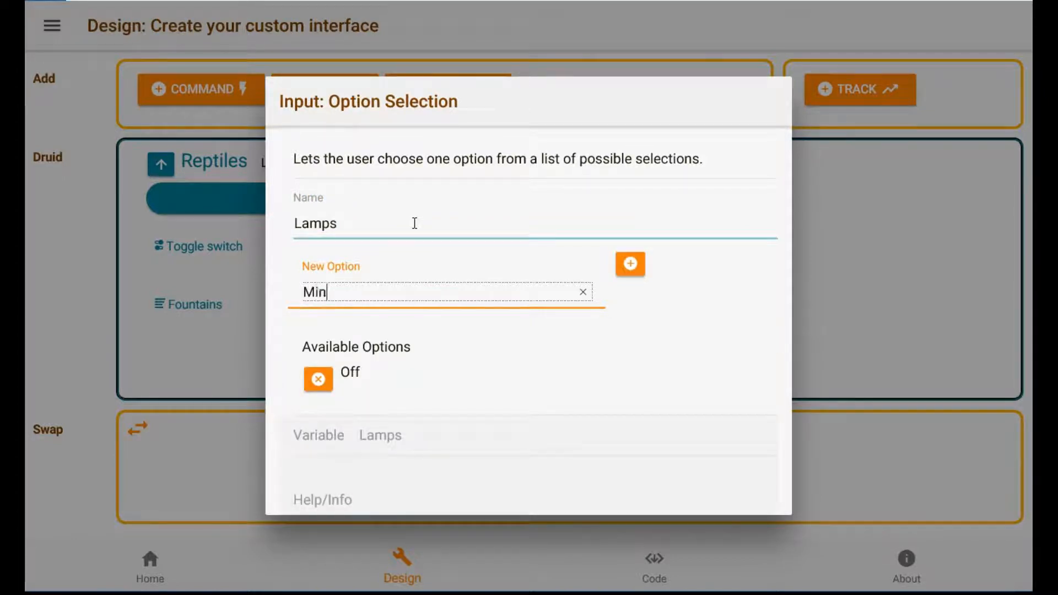
key("Return")
type("Std")
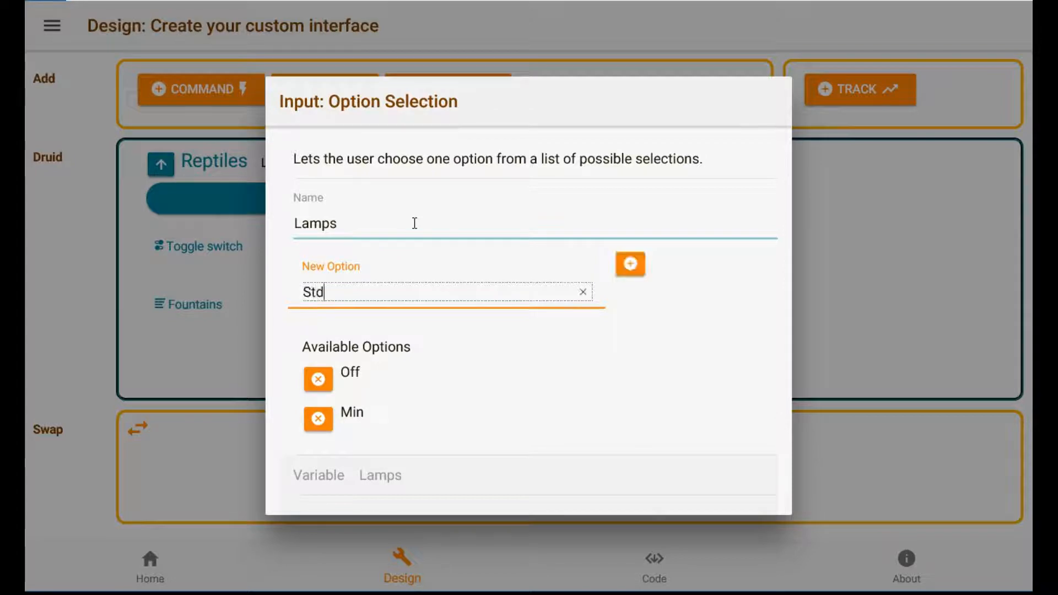
key("Return")
type("Max")
key("Return")
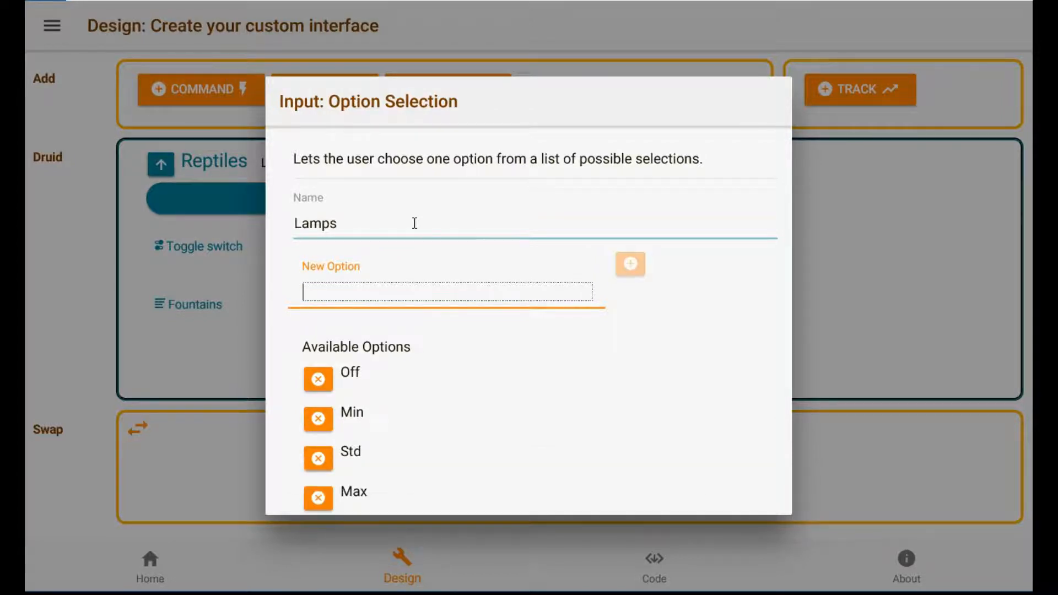
Give the Lamps input the help text "Heat Lamps" and save it
scroll(424, 266, "down", 2)
scroll(426, 267, "down", 2)
left_click(442, 438)
type("Heat ")
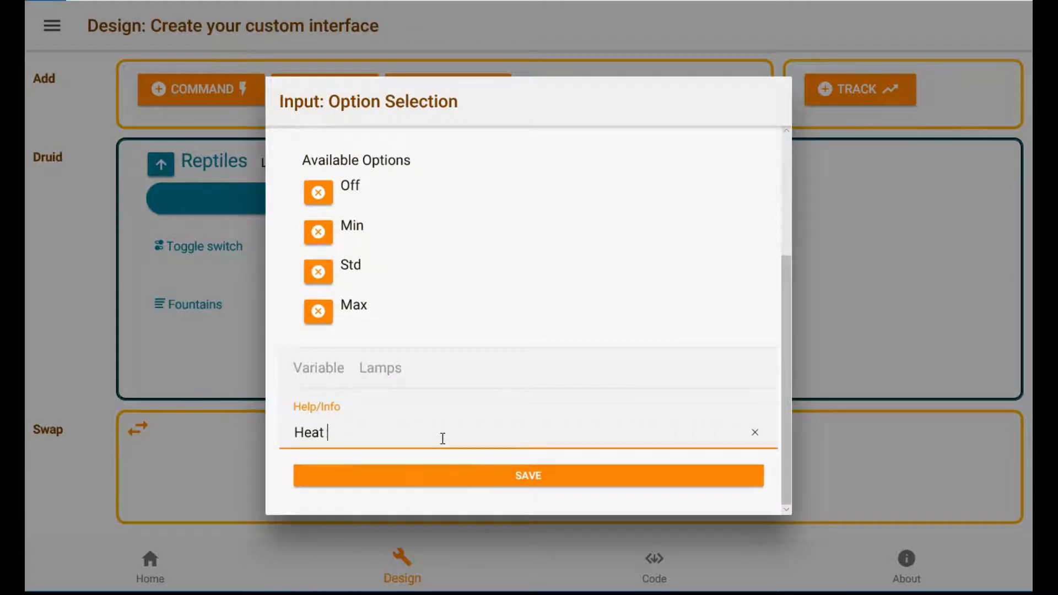
type("Lamps")
key("Return")
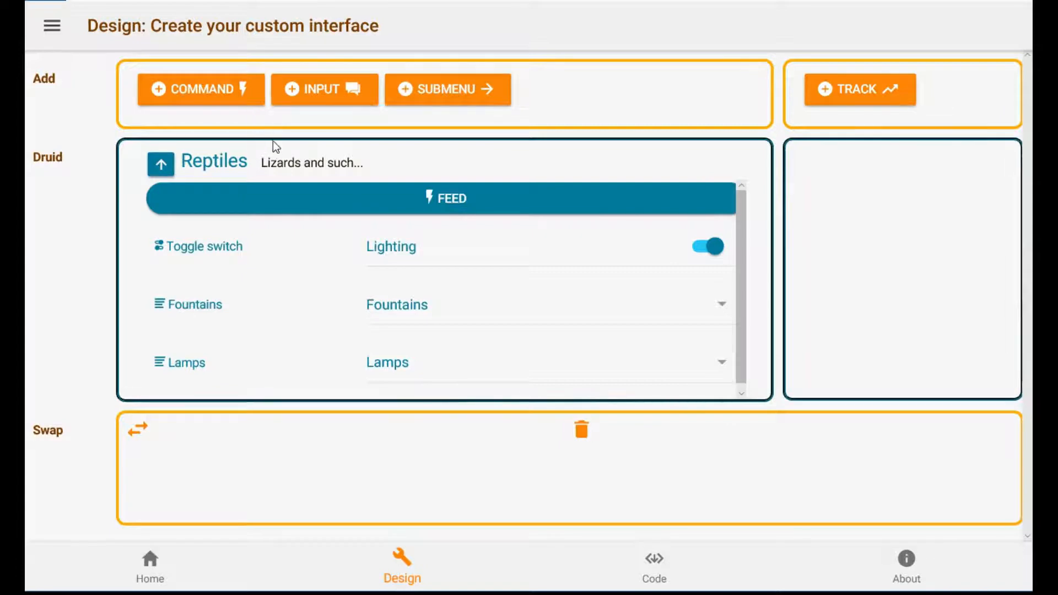
Return from the Reptiles submenu to the main Animals menu and save the Sanctuary project
left_click(160, 164)
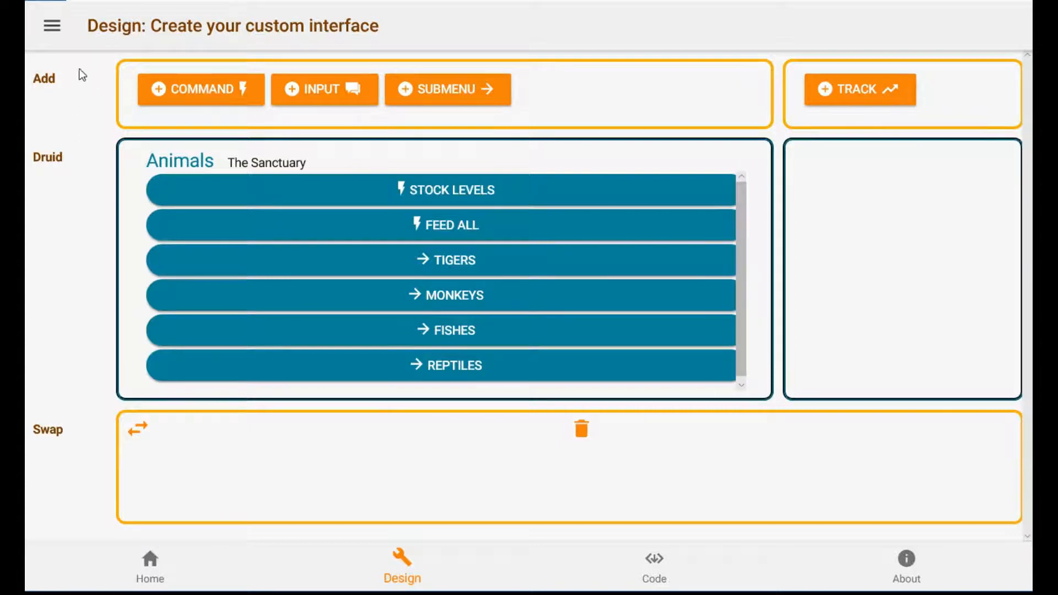
left_click(57, 31)
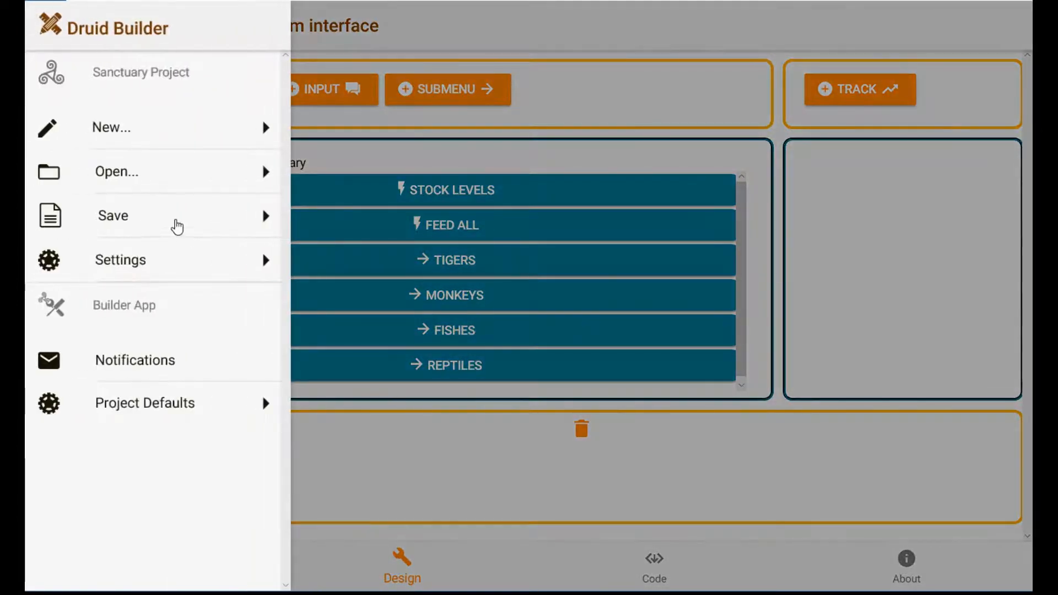
left_click(173, 226)
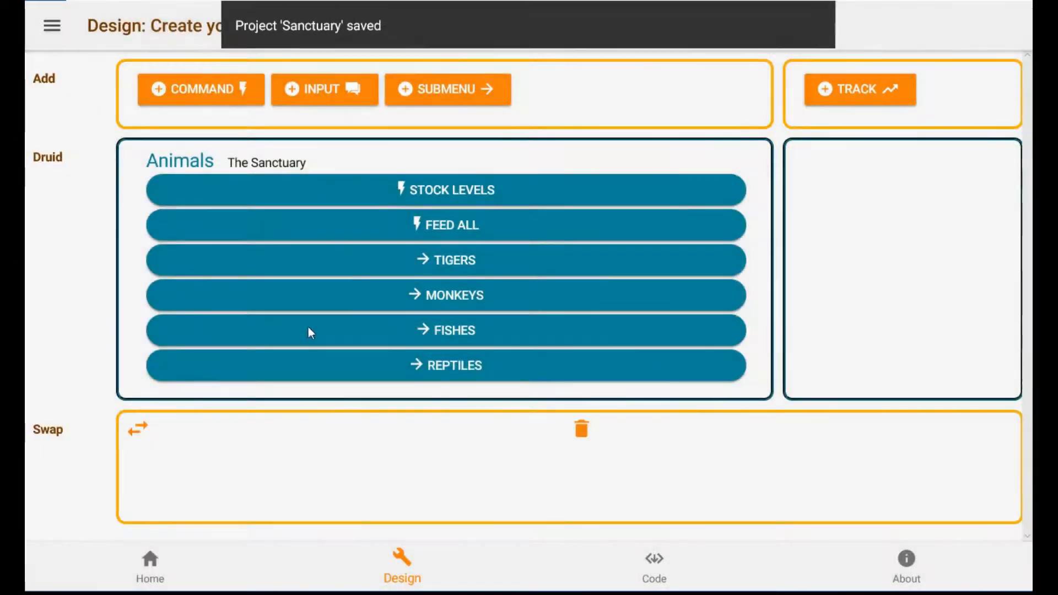
Move the Fishes submenu through the swap area into the Monkeys submenu, and check its contents there
left_click(463, 332)
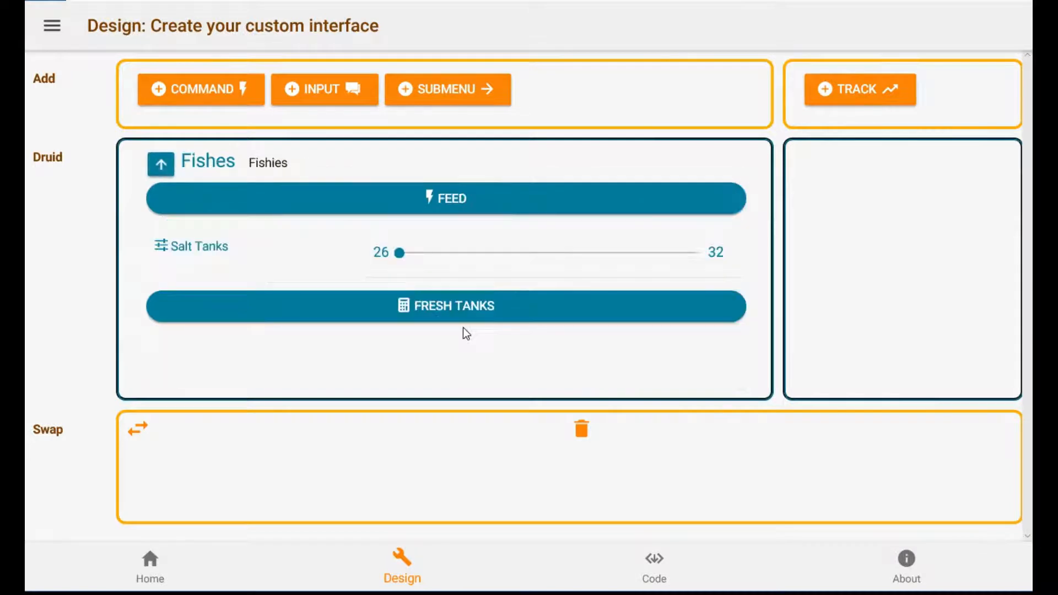
left_click(161, 164)
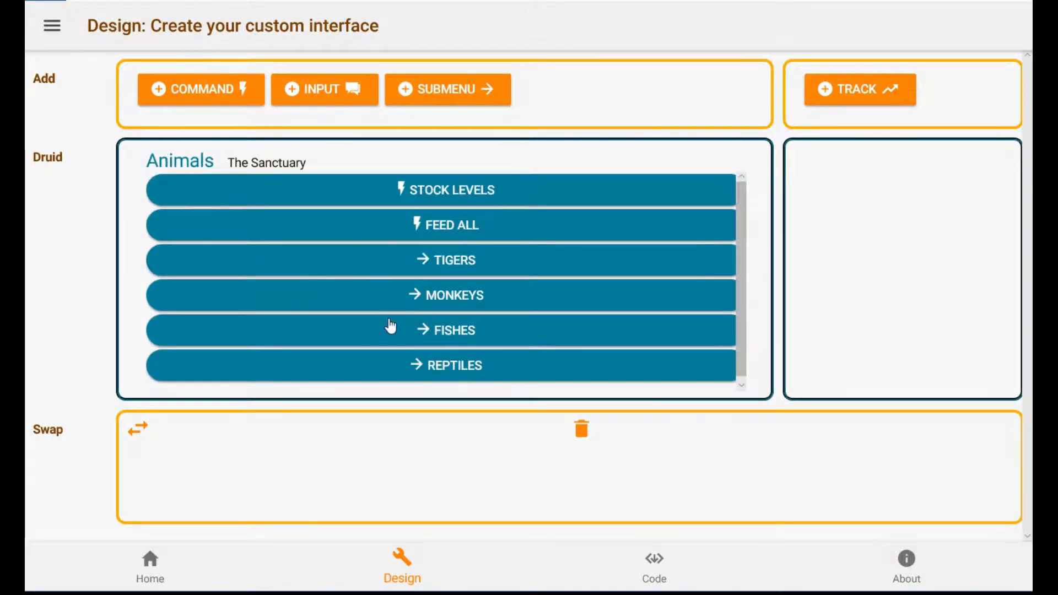
left_click_drag(392, 328, 349, 457)
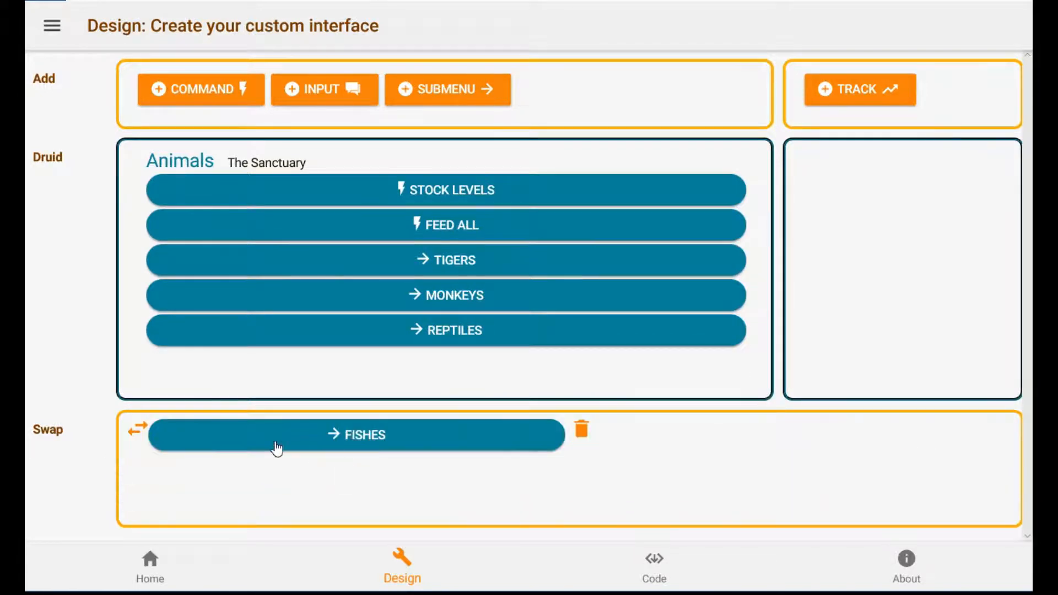
left_click(426, 296)
left_click_drag(408, 417, 423, 347)
left_click(377, 307)
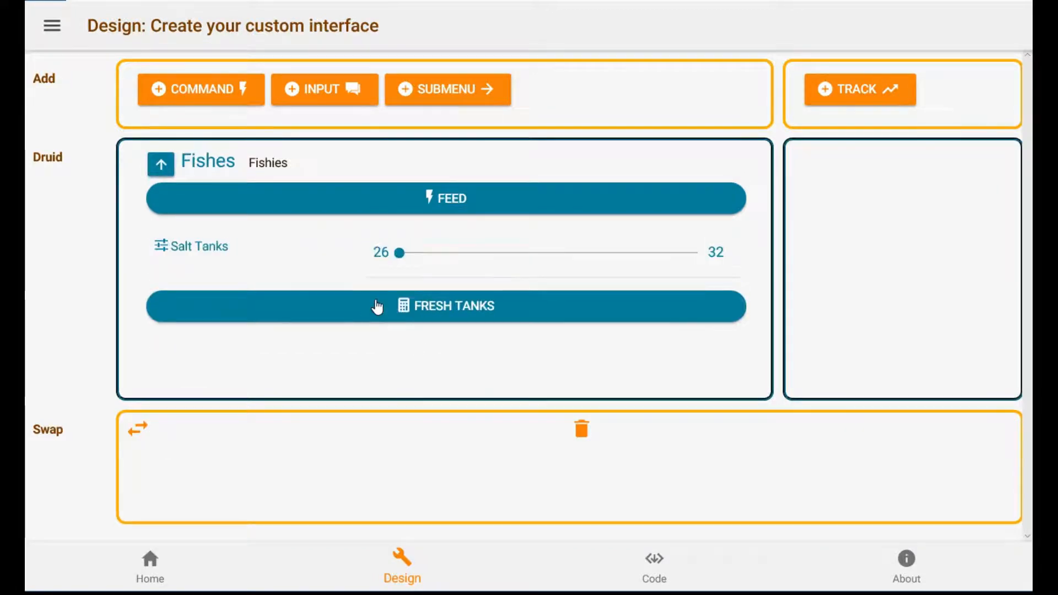
left_click(162, 165)
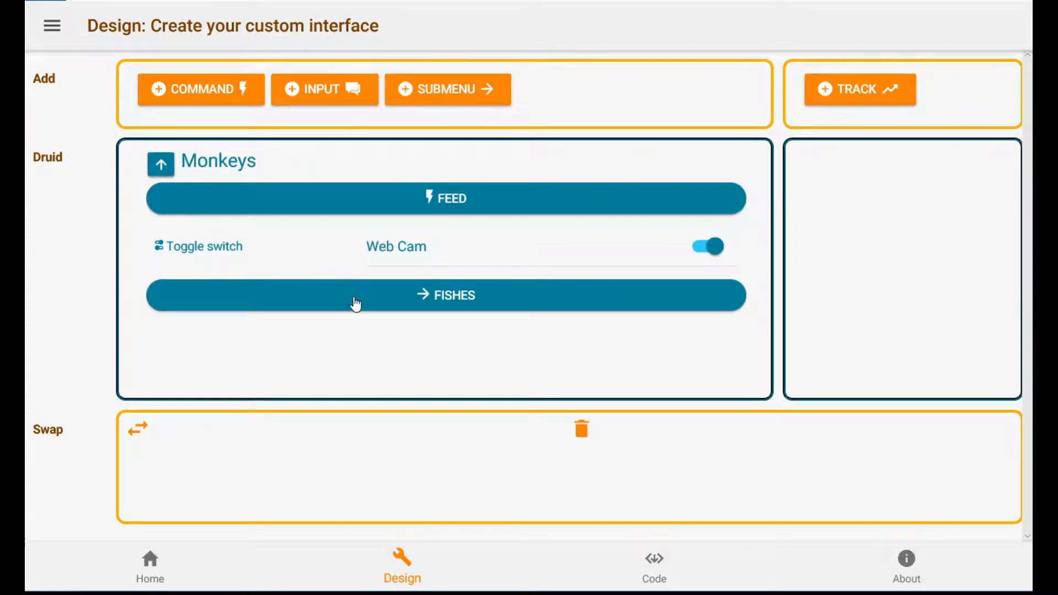
Carry the Fishes submenu through the swap area into a new project named hohoho and open it there
left_click_drag(357, 302, 340, 460)
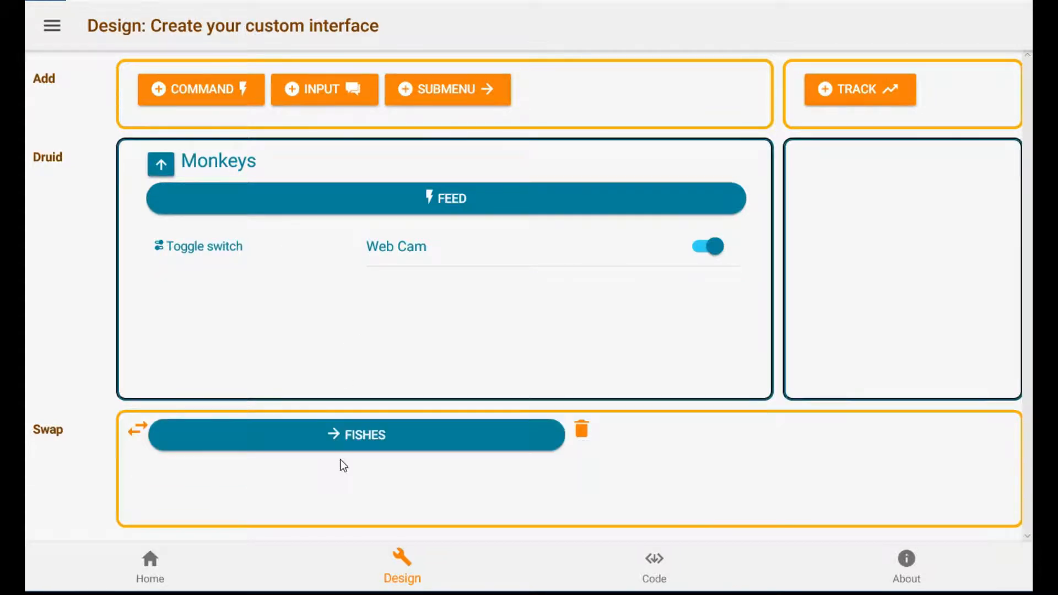
left_click(52, 26)
left_click(125, 138)
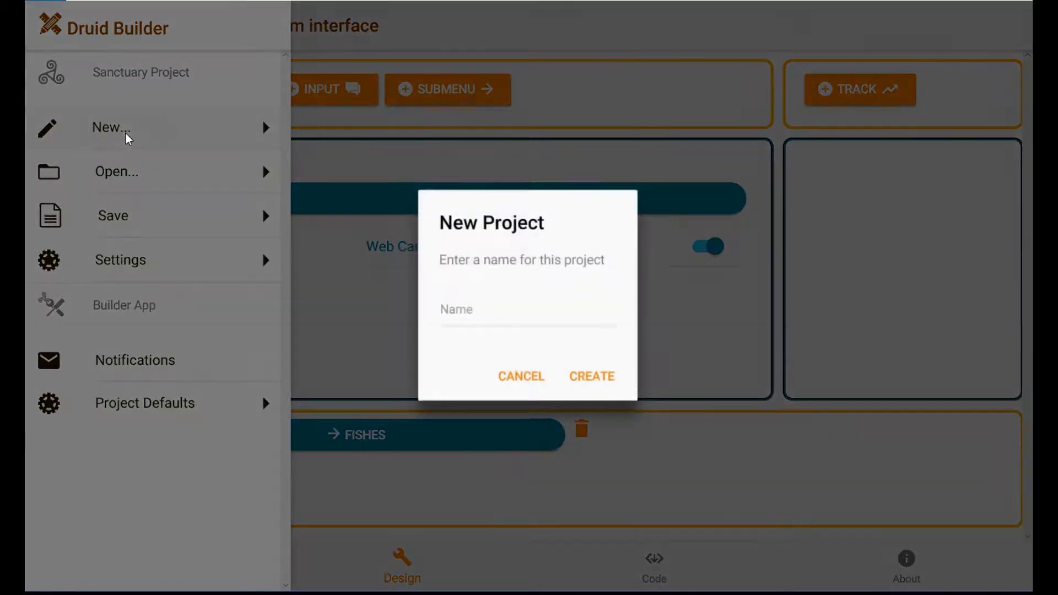
type("hohoho")
key("Return")
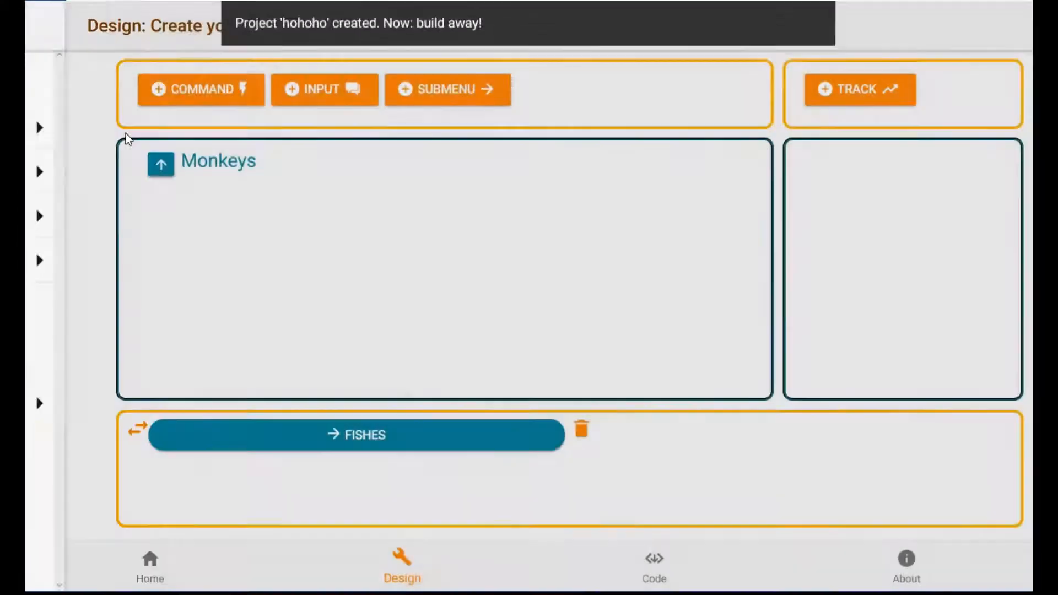
left_click_drag(310, 449, 290, 276)
left_click(359, 189)
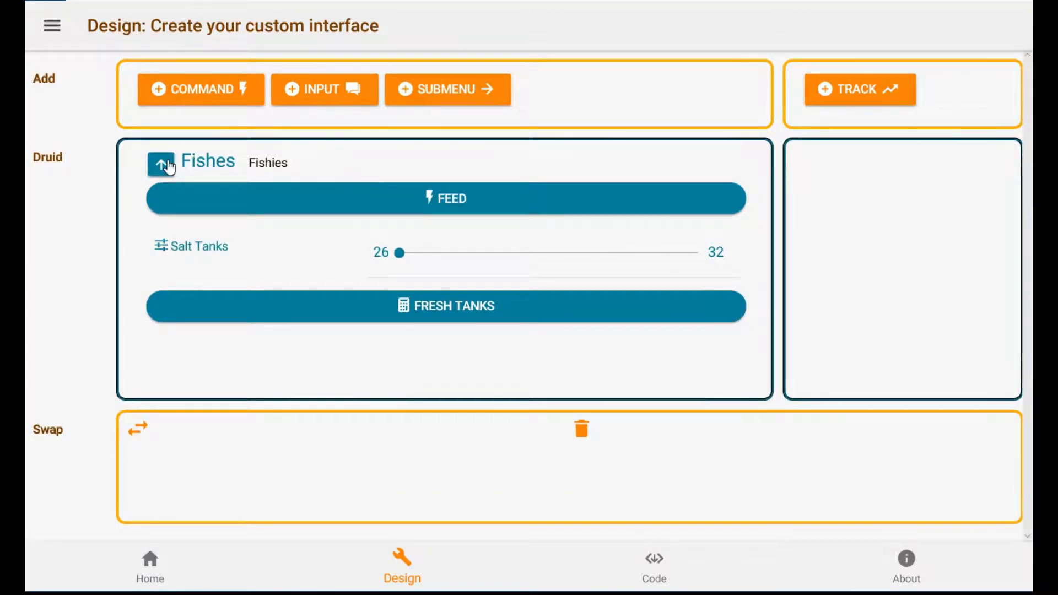
Reopen the saved Sanctuary project
left_click(48, 25)
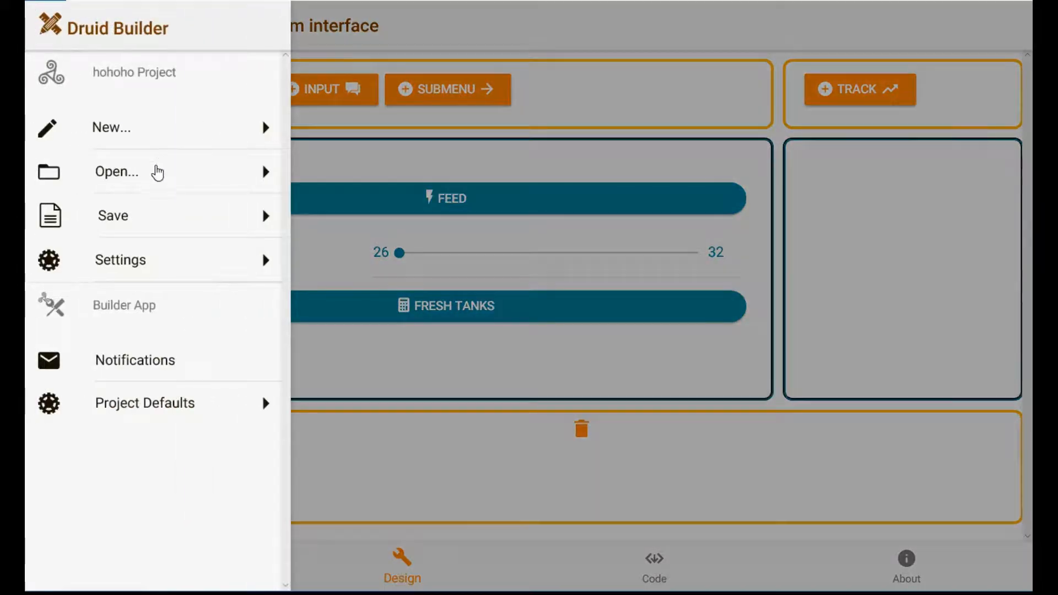
left_click(157, 171)
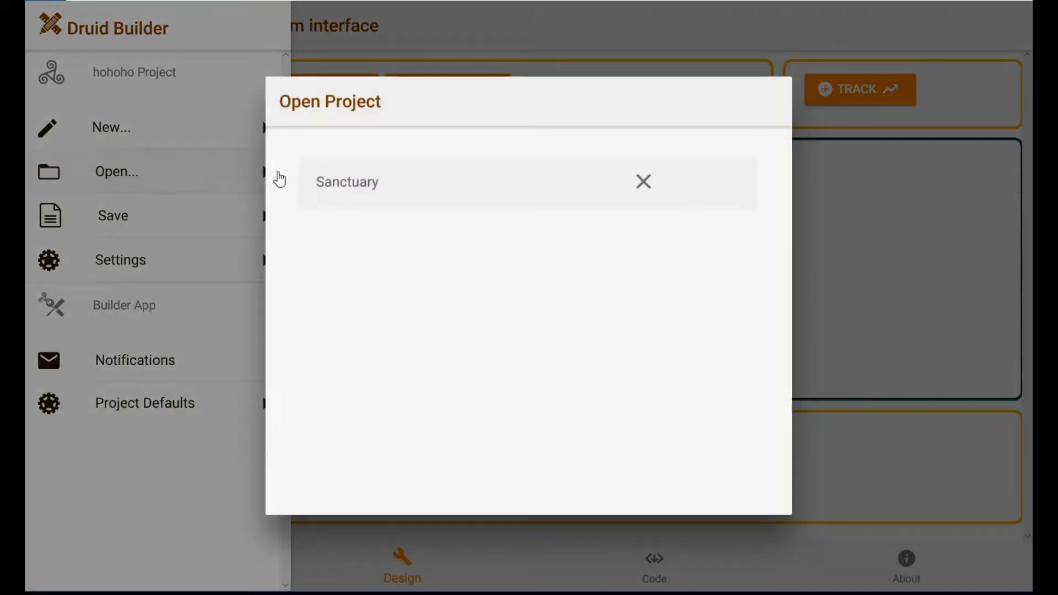
left_click(415, 188)
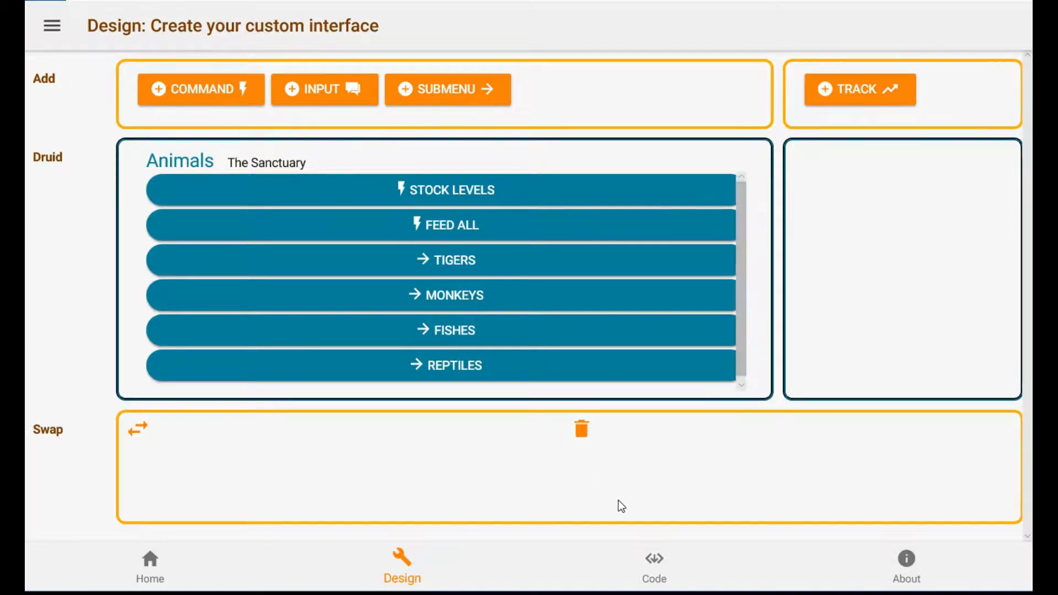
Go to the code generation page and have the wizard build the code for the Sanctuary project
left_click(655, 575)
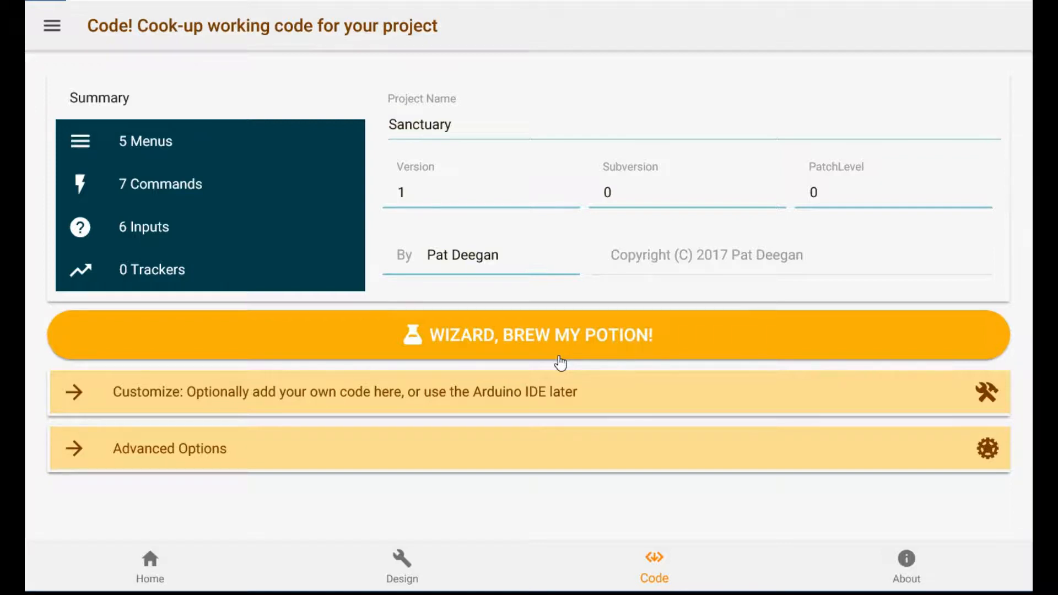
left_click(520, 400)
left_click(521, 400)
left_click(522, 343)
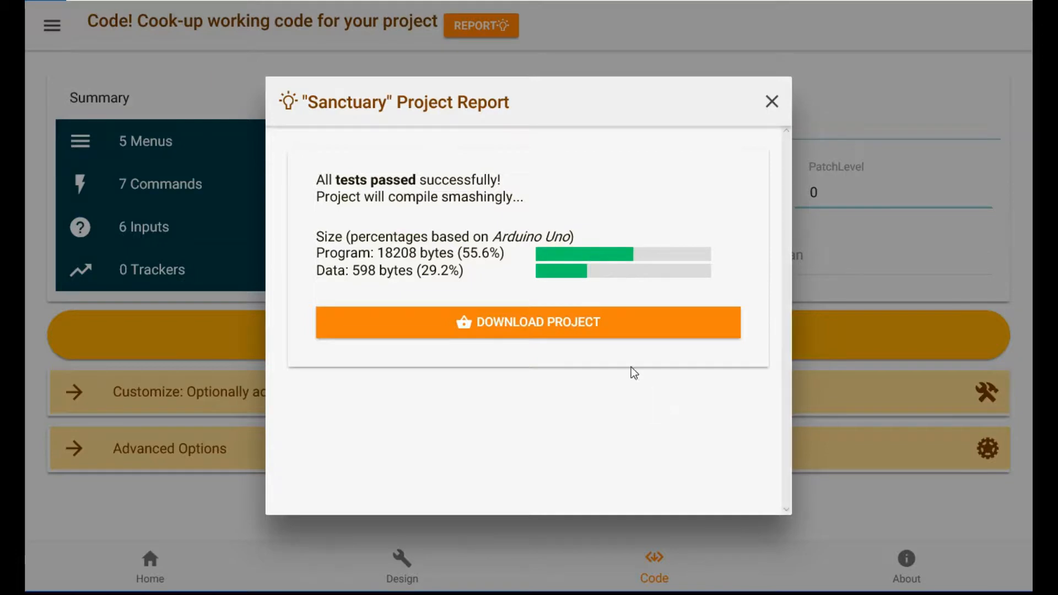
Download the generated project as Sanctuary.zip and extract it into a Sanctuary folder in Downloads
left_click(593, 325)
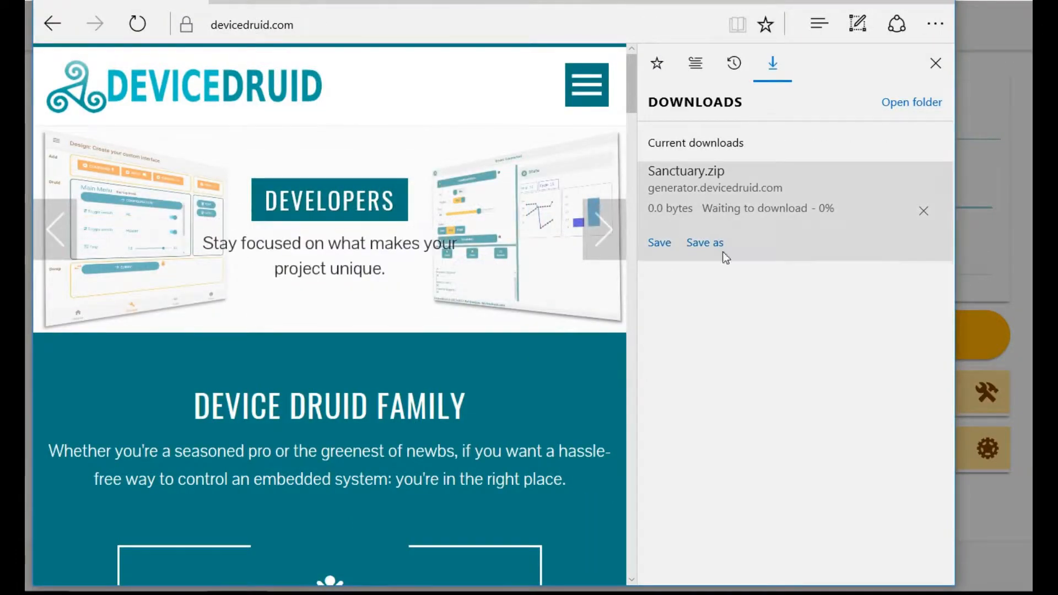
left_click(661, 244)
left_click(403, 560)
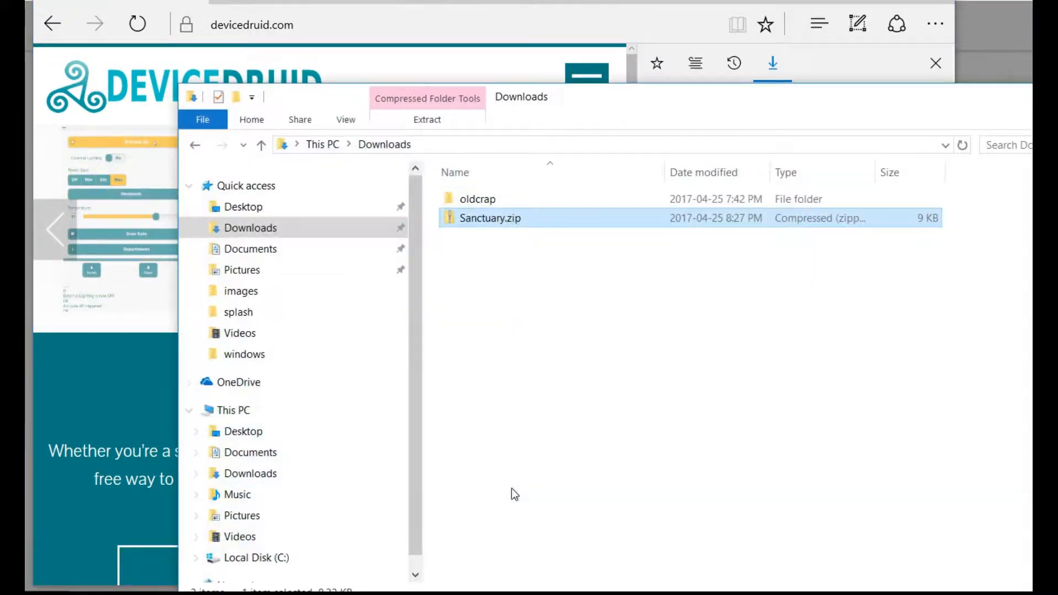
right_click(540, 217)
left_click(673, 283)
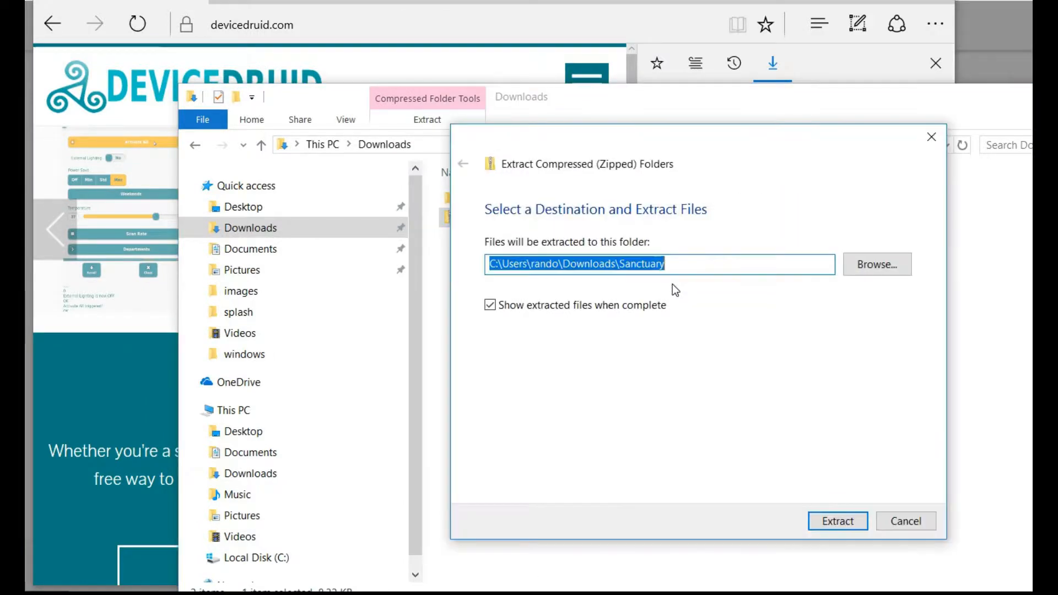
left_click(835, 519)
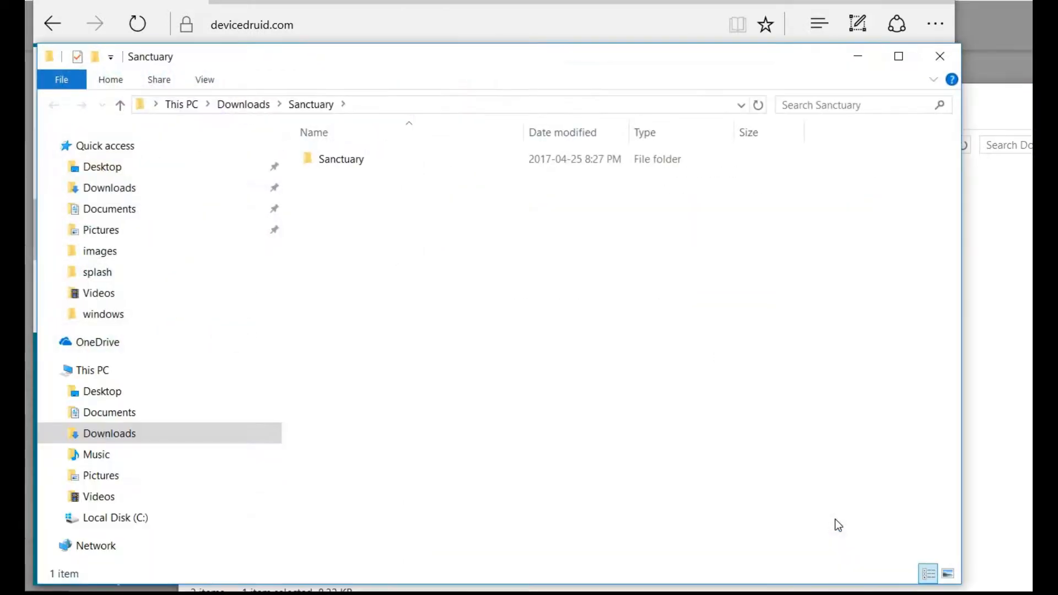
Open Sanctuary.ino from the extracted inner Sanctuary folder in the Arduino IDE, clearing the file window out of the way
double_click(353, 162)
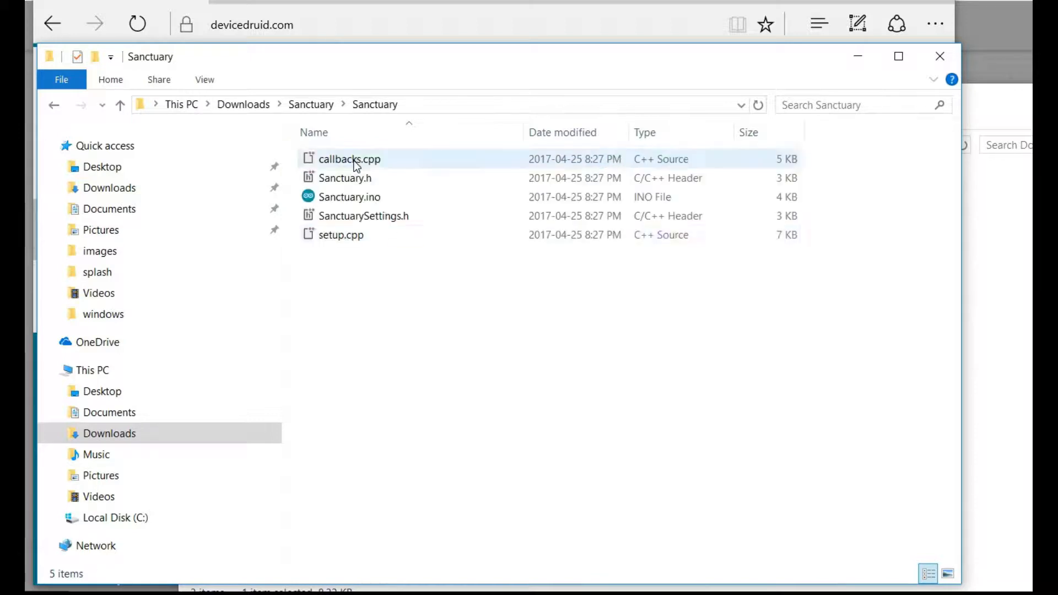
double_click(379, 197)
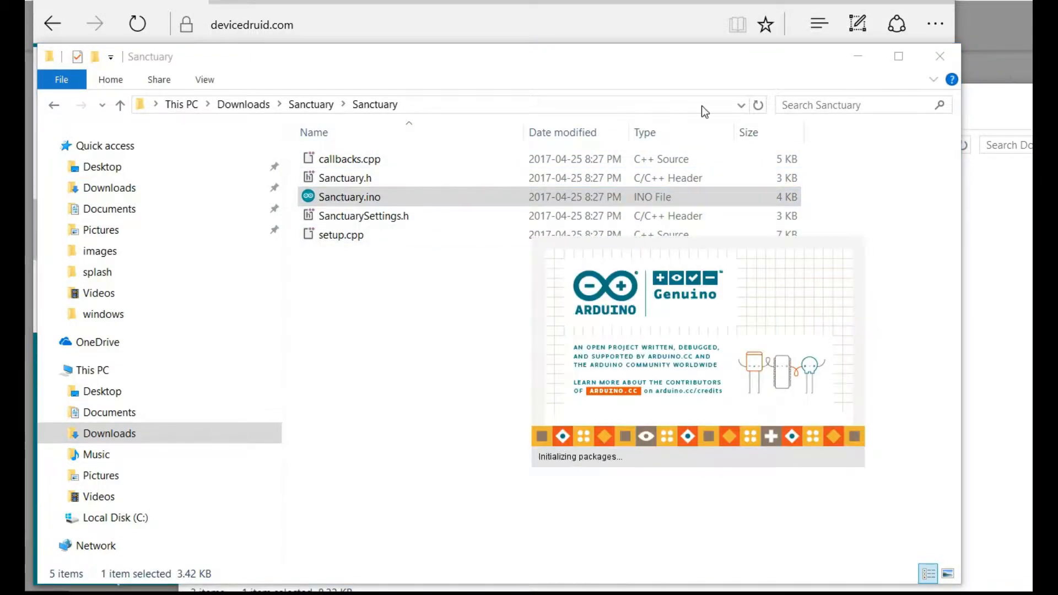
left_click(858, 56)
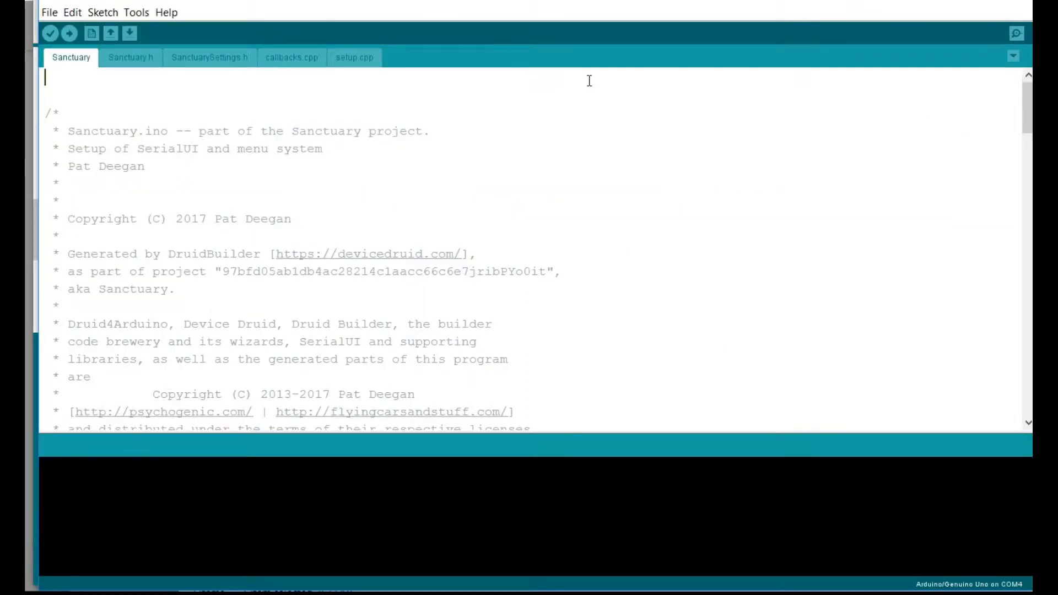
Examine the main Sanctuary sketch, including its library includes, the MyInputs comments, and the setup and loop functions
scroll(535, 184, "down", 12)
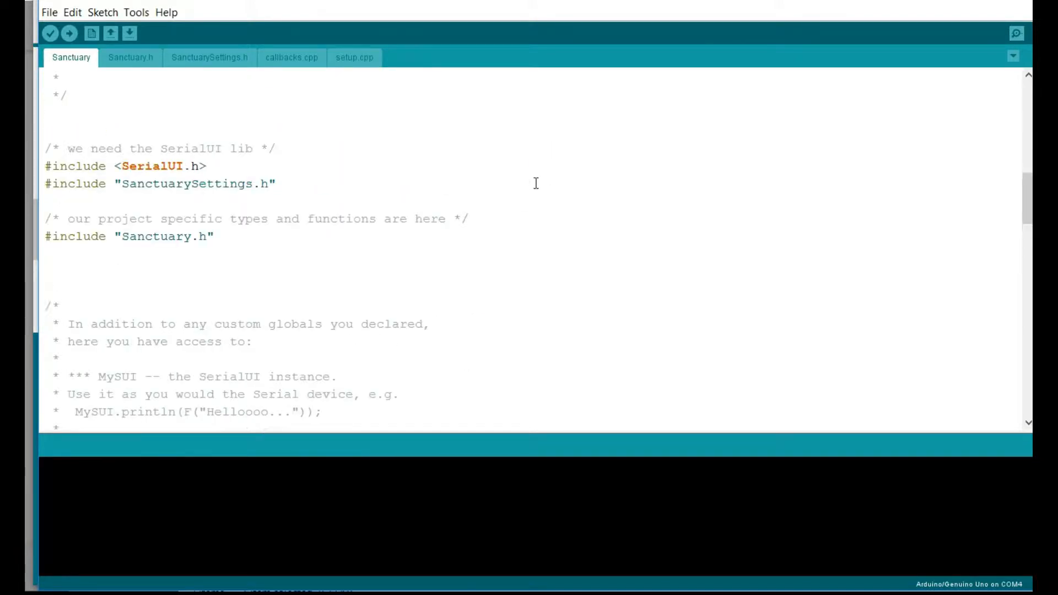
scroll(536, 183, "down", 4)
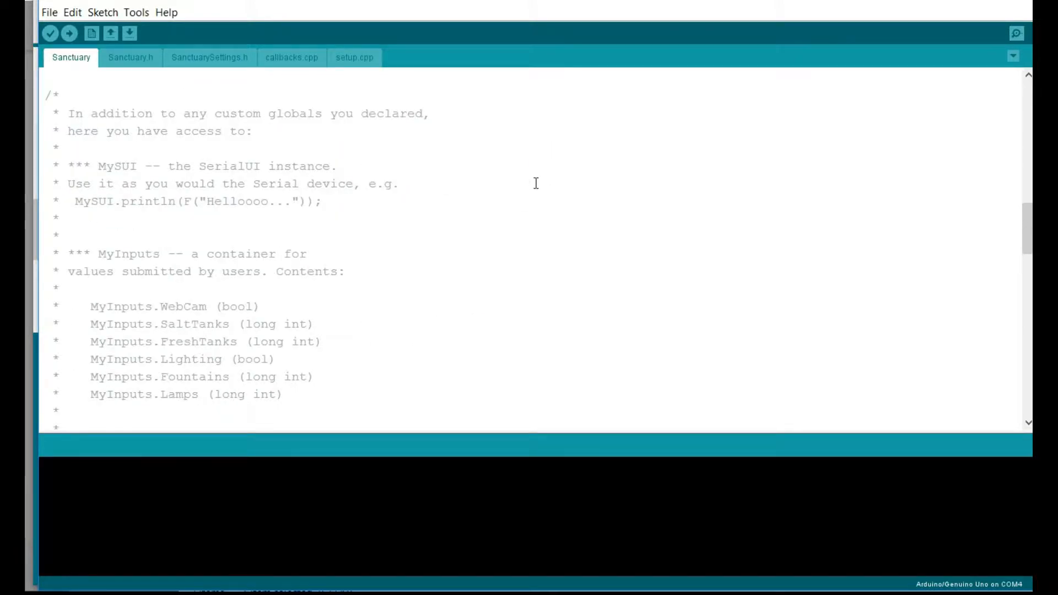
scroll(535, 184, "up", 10)
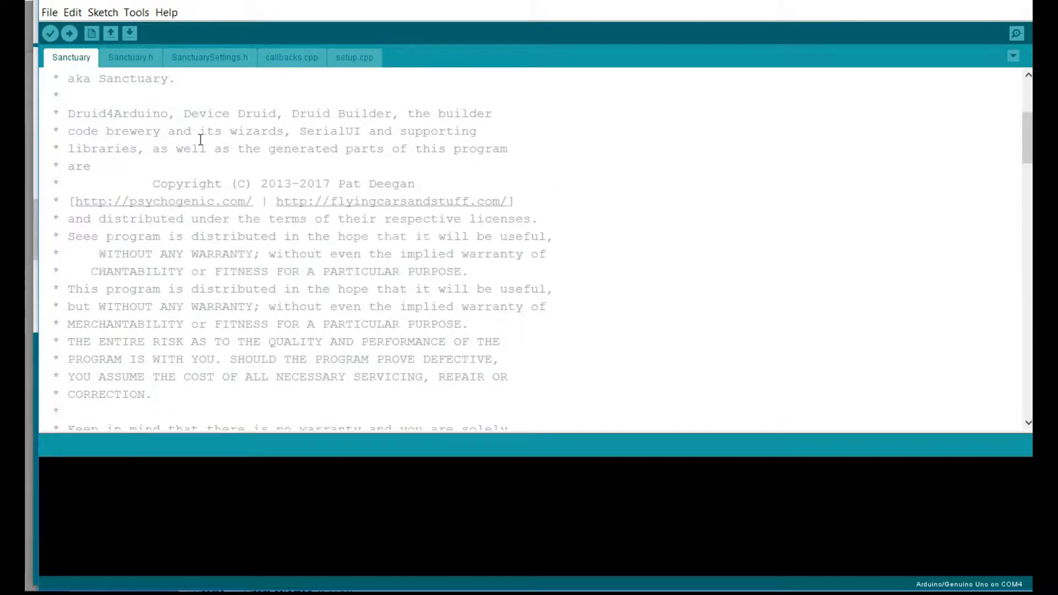
scroll(201, 139, "down", 15)
scroll(201, 139, "up", 10)
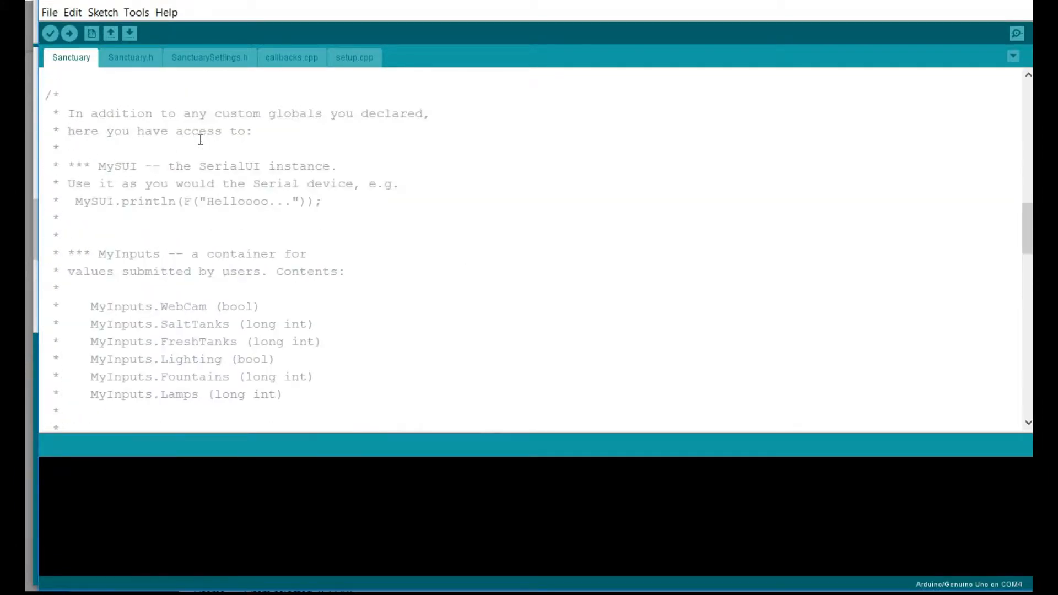
scroll(200, 139, "down", 6)
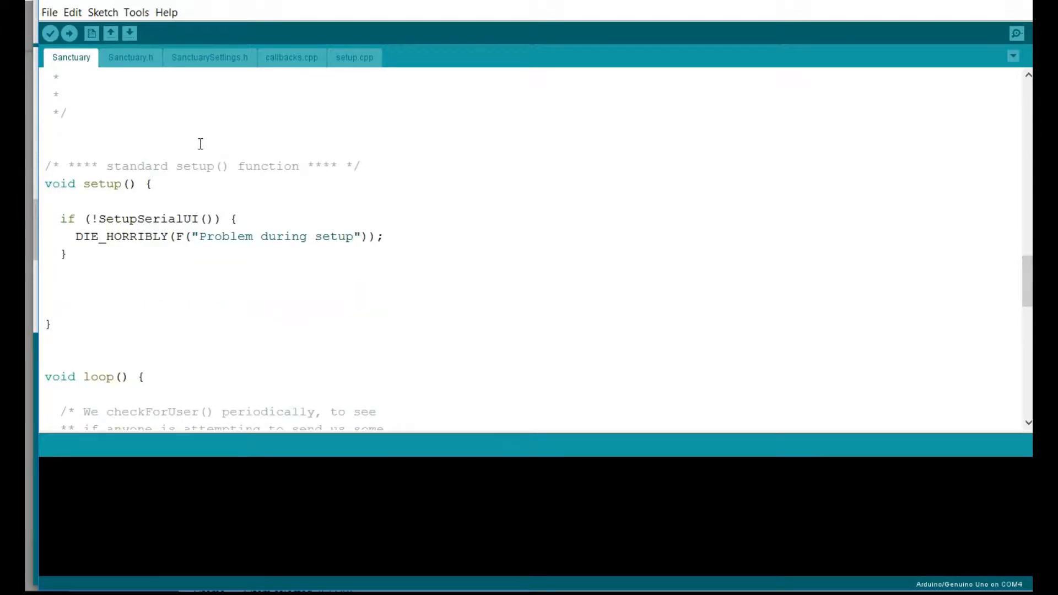
scroll(201, 140, "down", 8)
scroll(202, 140, "down", 7)
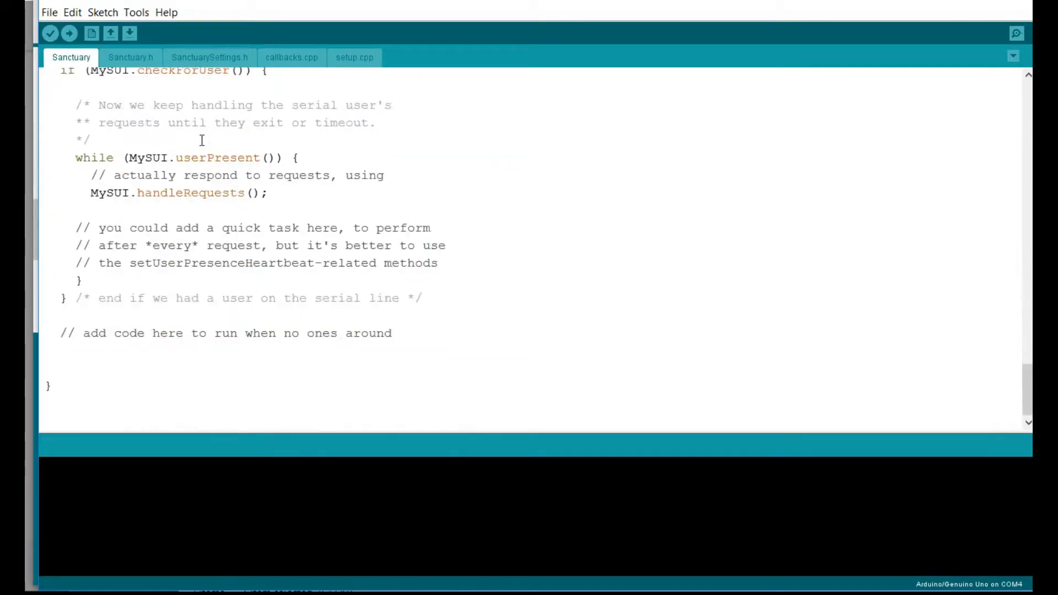
scroll(202, 140, "up", 2)
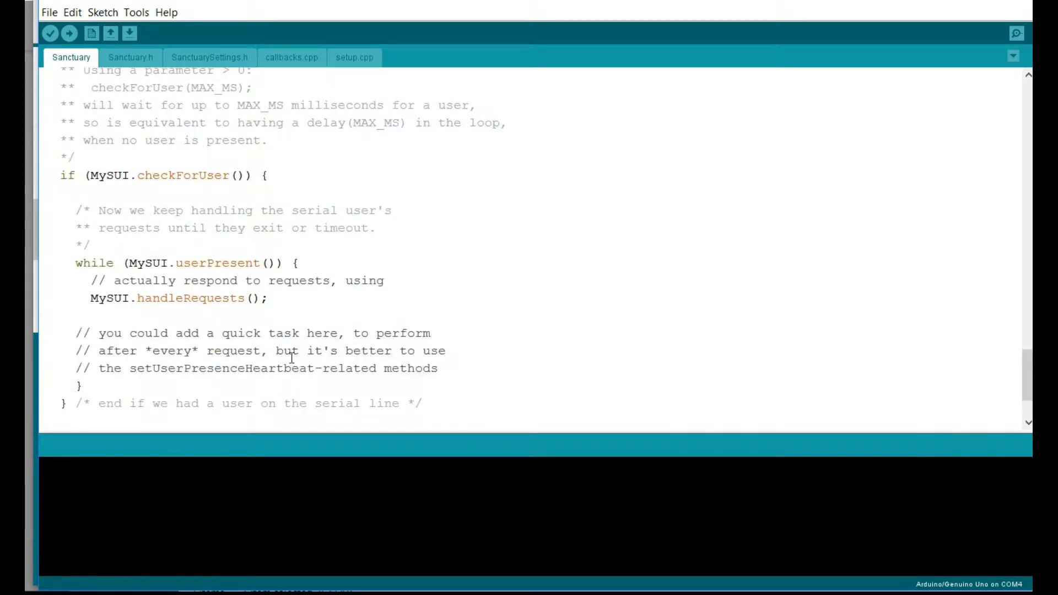
Open Sanctuary.h and examine its SerialUI include, MySUI declaration, and the MyInputs container struct with its startup values
left_click(131, 58)
scroll(183, 142, "down", 18)
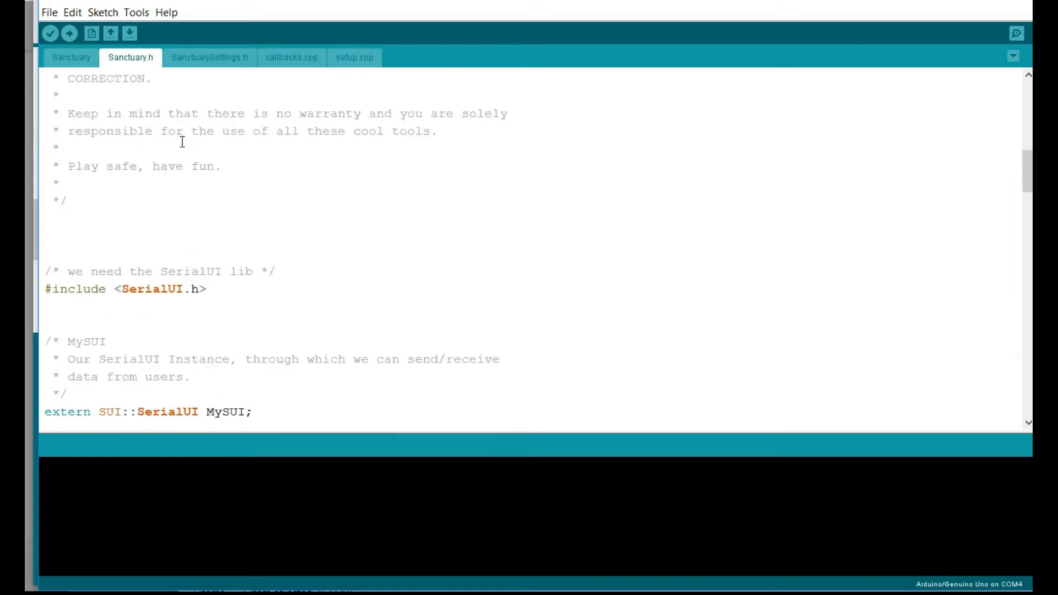
scroll(182, 143, "down", 2)
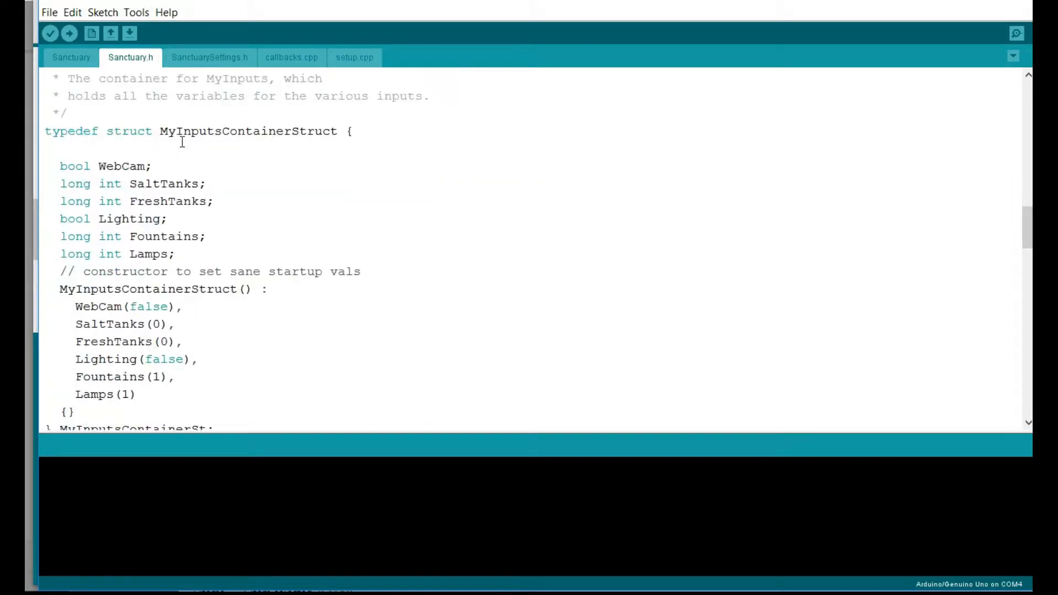
Examine the Animals namespace in Sanctuary.h, comparing the doFeed declarations in the nested Tigers, Monkeys and Fishes namespaces
scroll(180, 130, "down", 9)
scroll(181, 127, "down", 7)
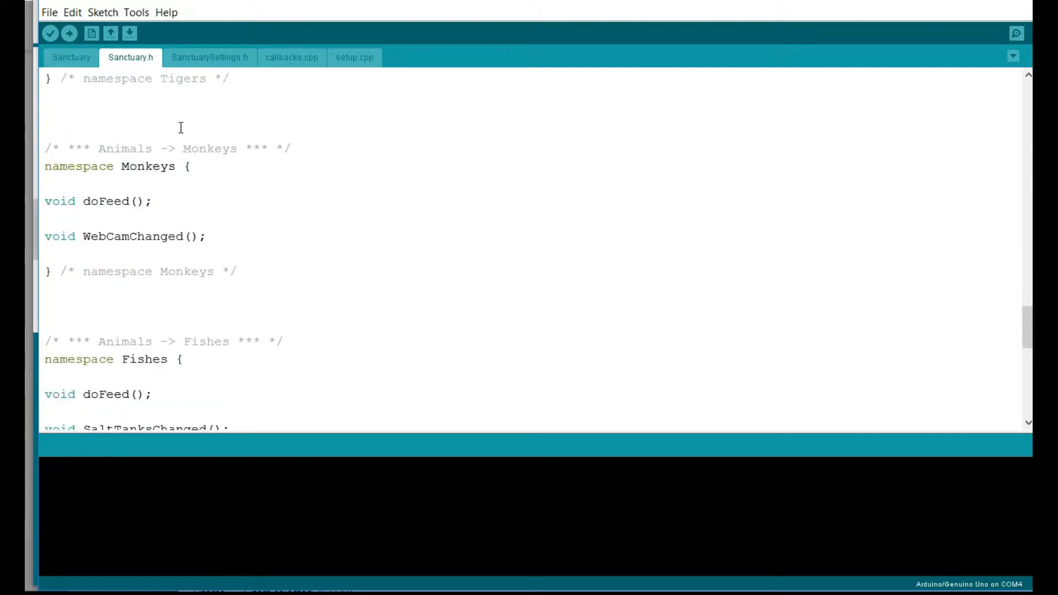
scroll(180, 127, "down", 2)
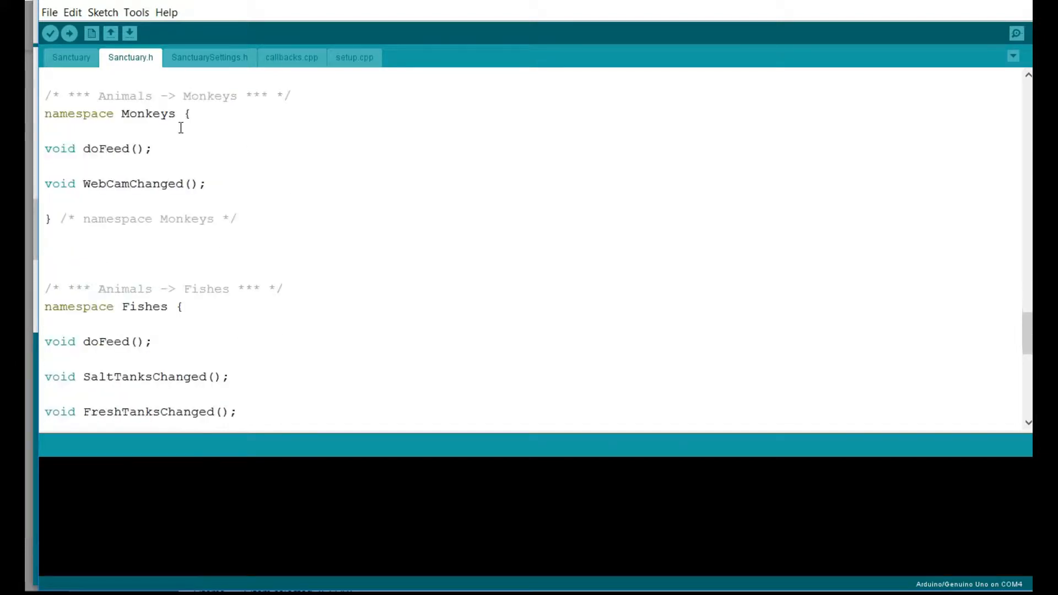
scroll(181, 128, "up", 1)
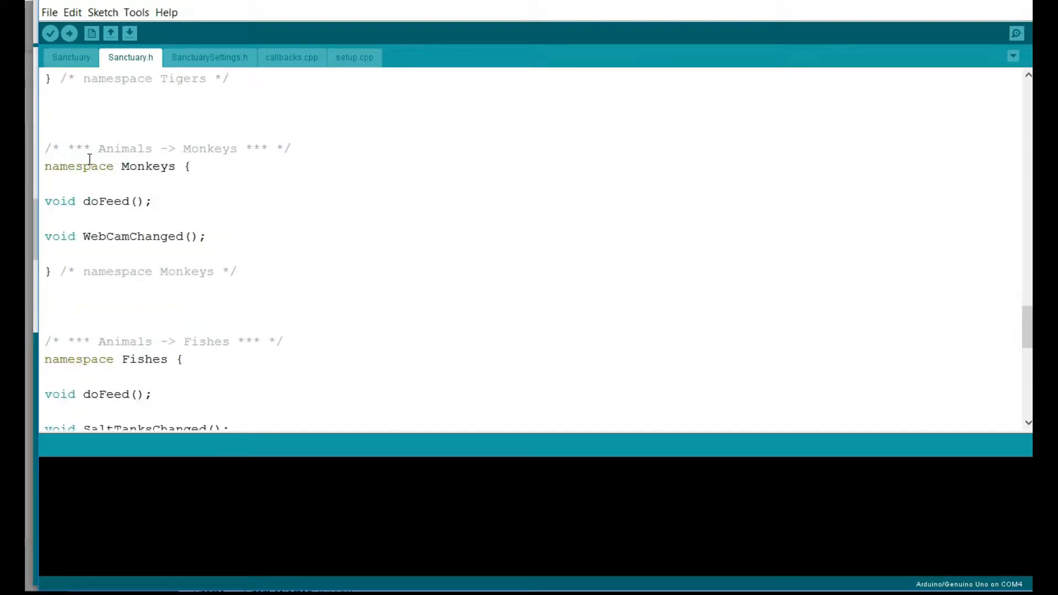
double_click(89, 163)
left_click_drag(89, 163, 136, 166)
scroll(114, 180, "up", 4)
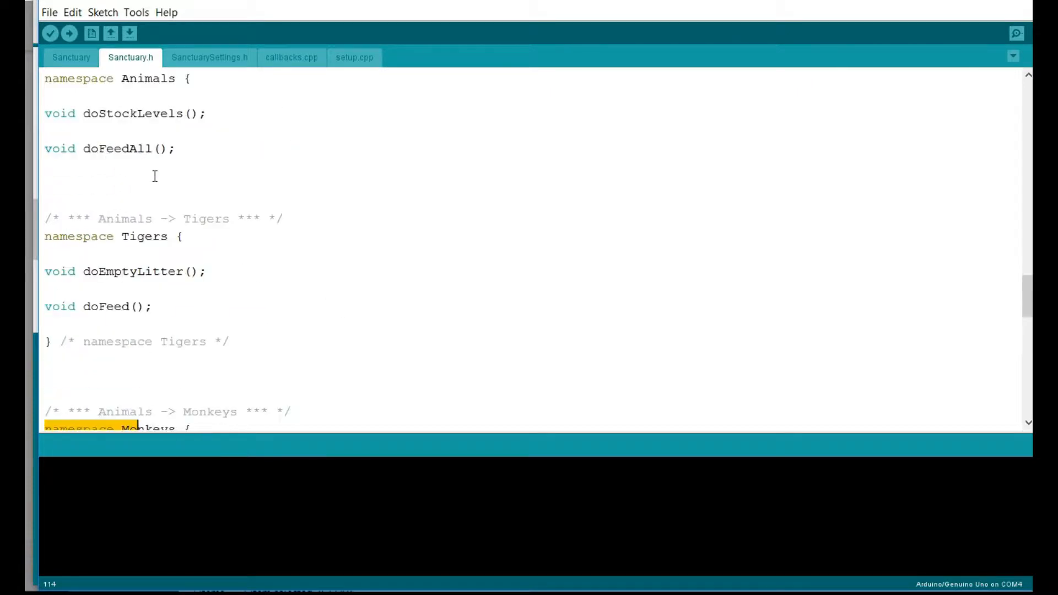
scroll(155, 176, "down", 3)
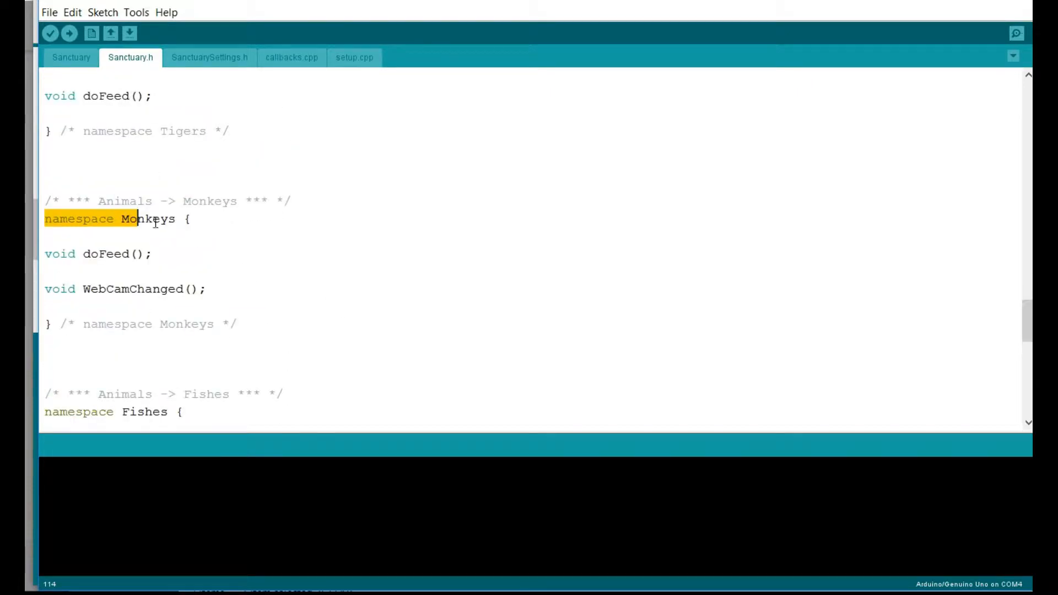
double_click(119, 254)
scroll(253, 256, "down", 3)
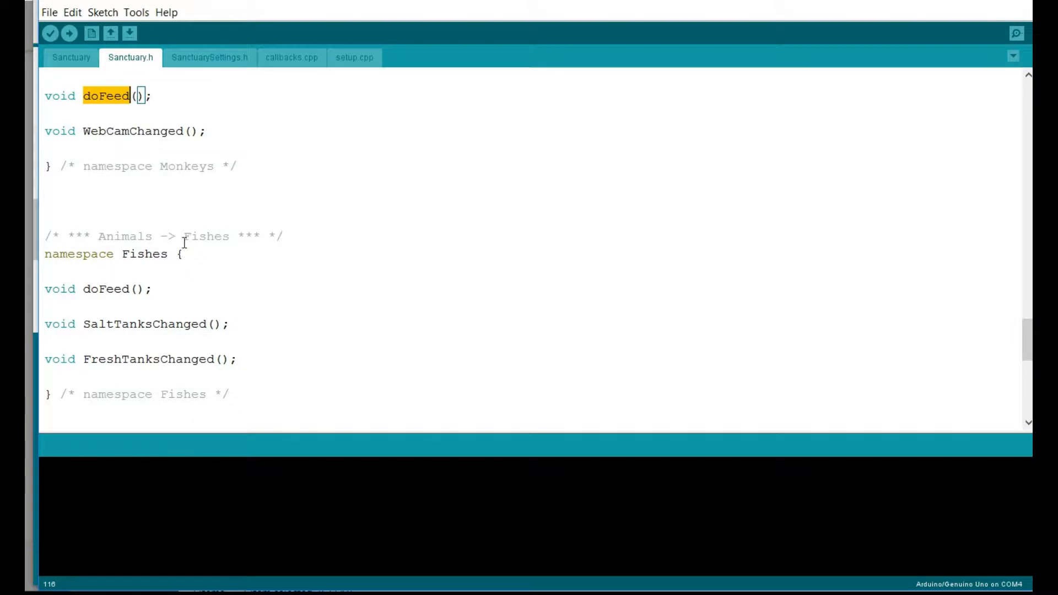
double_click(118, 289)
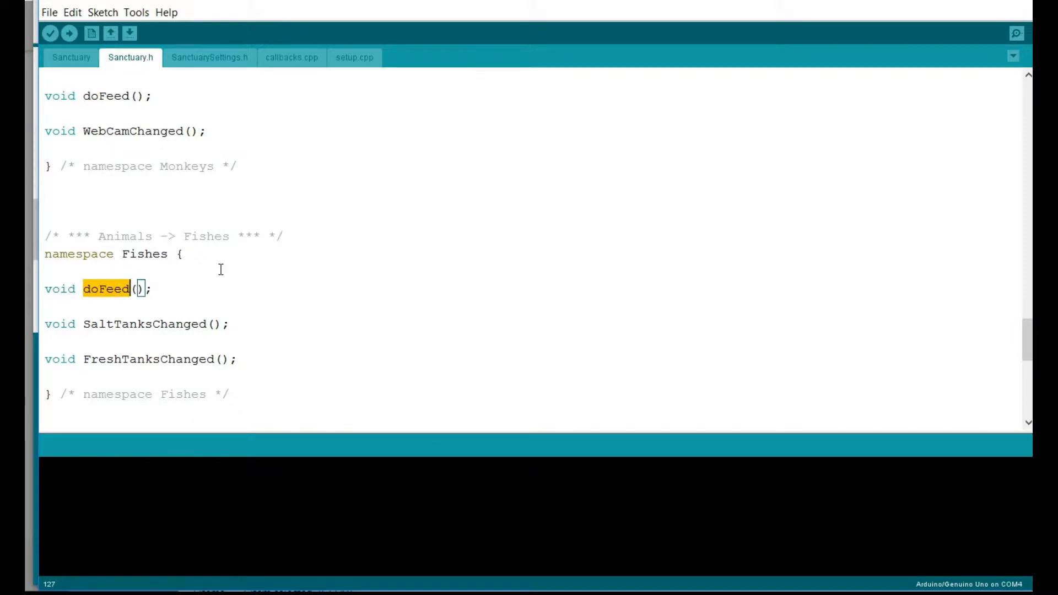
Review SanctuarySettings.h, checking the serial baud rate, idle and read timeouts, greeting string, input terminator and maximum string length
left_click(216, 58)
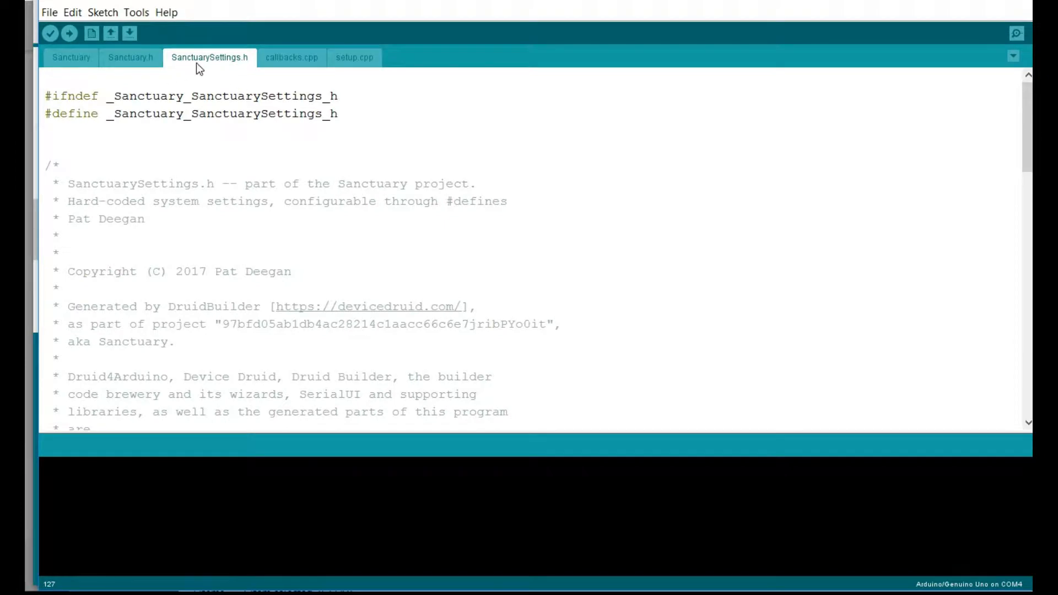
scroll(280, 144, "down", 18)
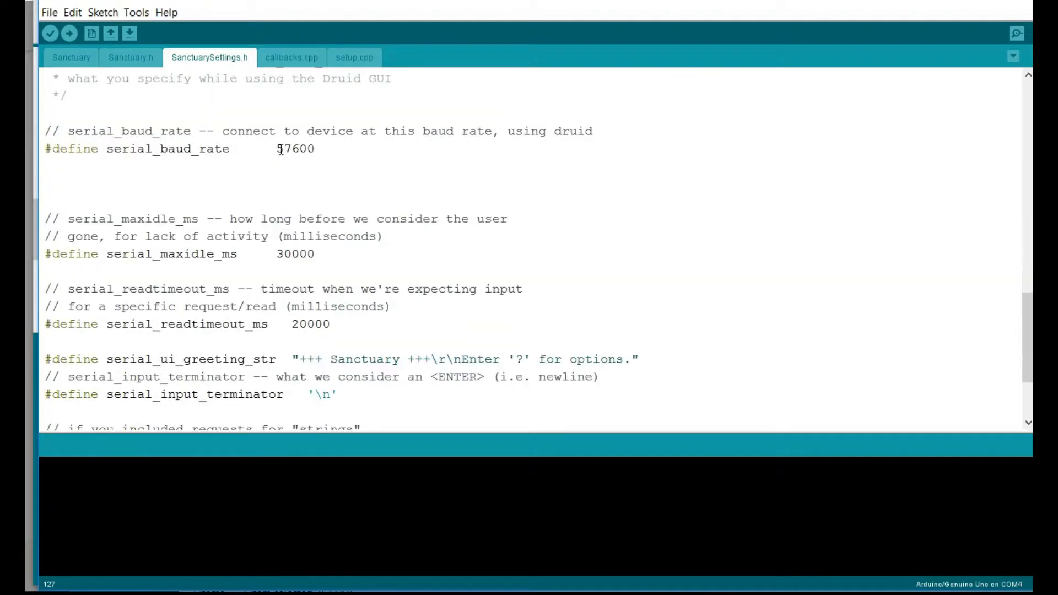
double_click(185, 152)
left_click_drag(276, 156, 317, 150)
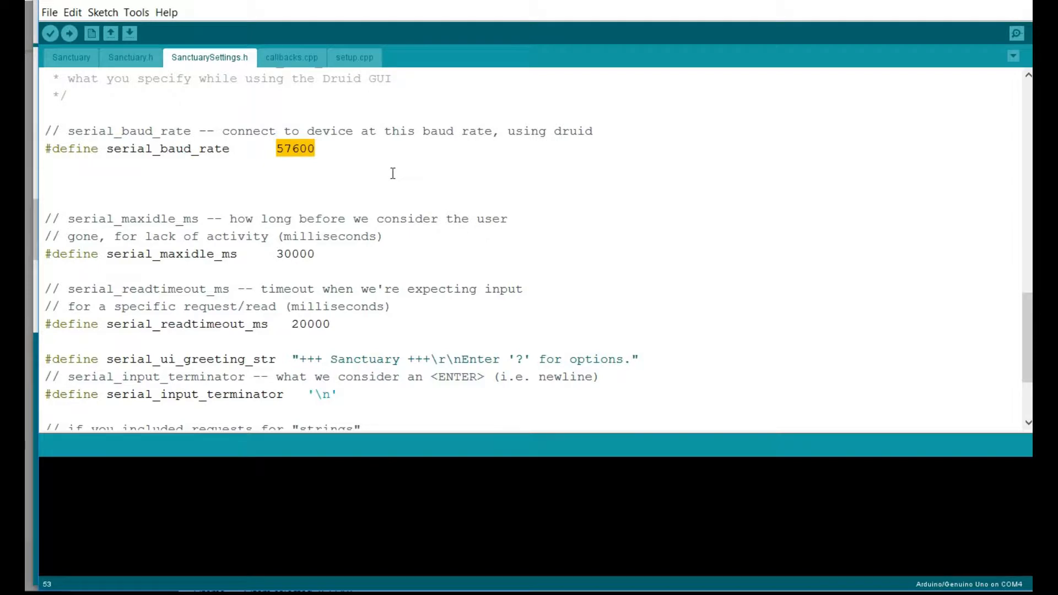
scroll(393, 173, "down", 2)
scroll(393, 173, "up", 2)
scroll(393, 174, "down", 3)
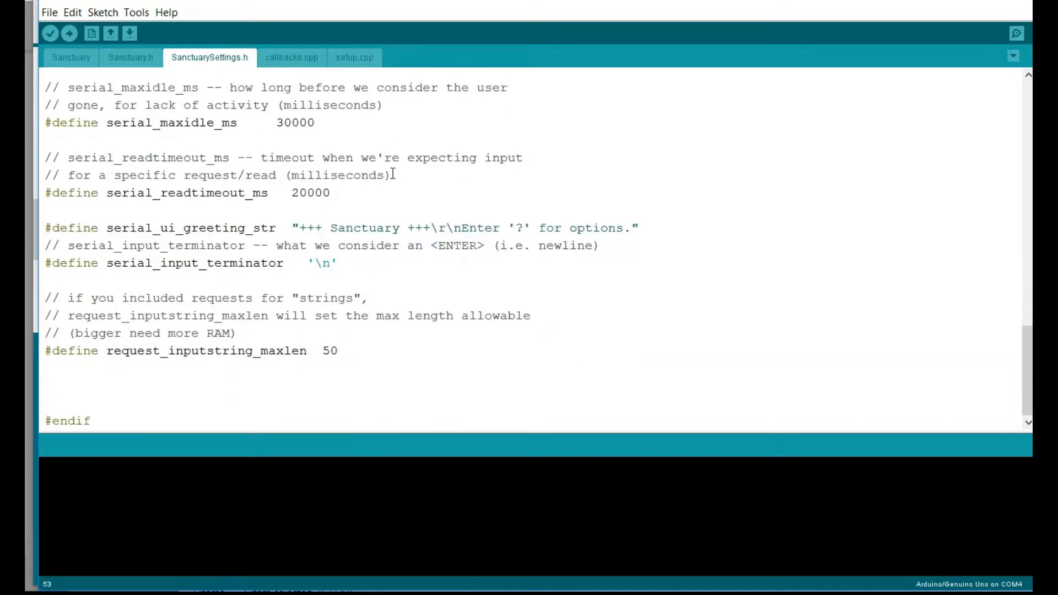
Open setup.cpp and examine the SetupSerialUI function, the top-level Animals commands, and the creation of the animal submenus
left_click(351, 57)
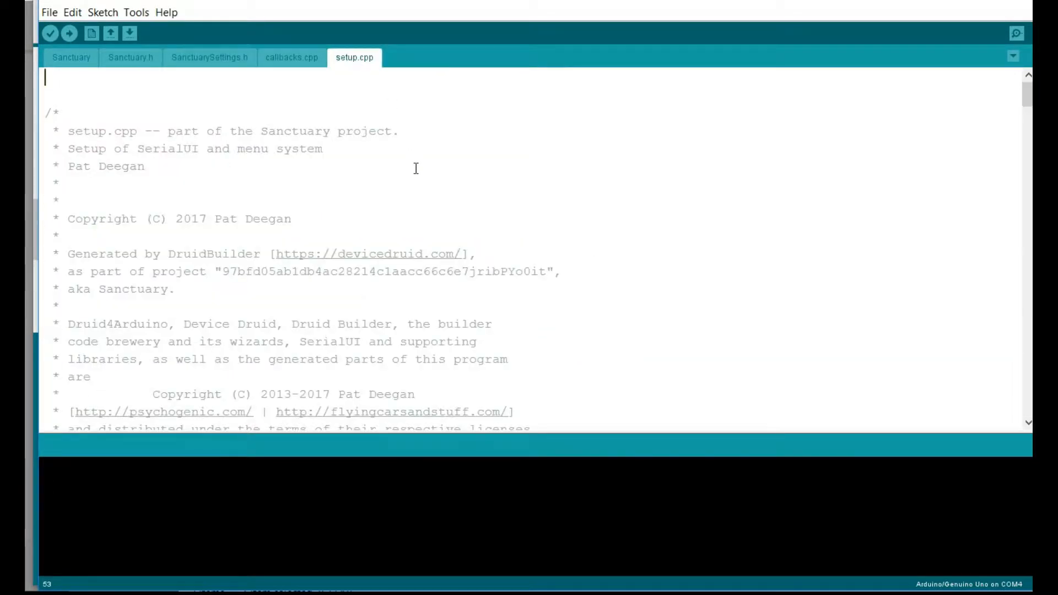
scroll(423, 158, "down", 5)
scroll(424, 156, "down", 20)
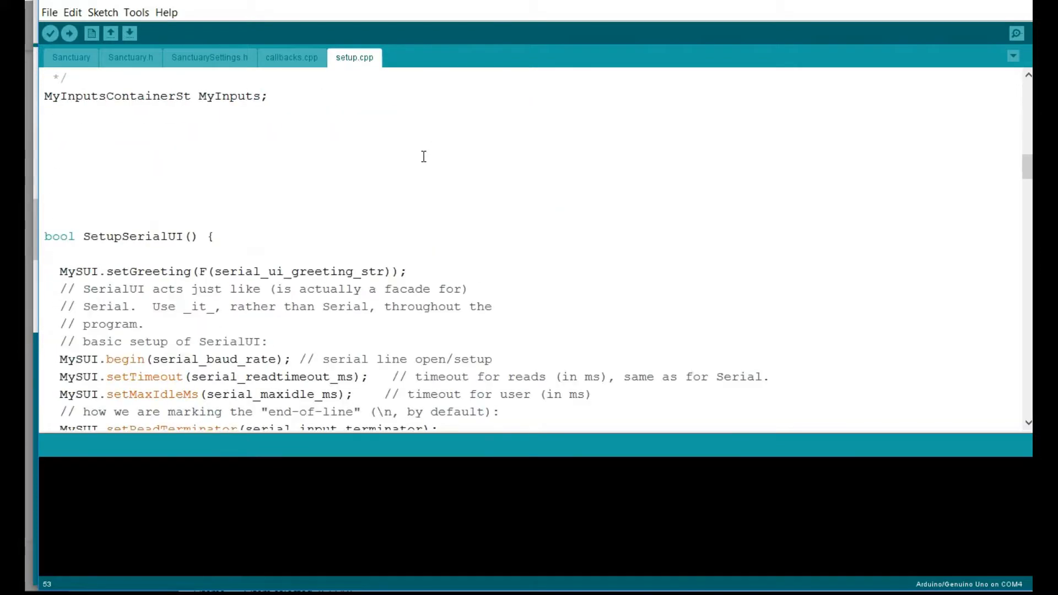
scroll(423, 156, "up", 2)
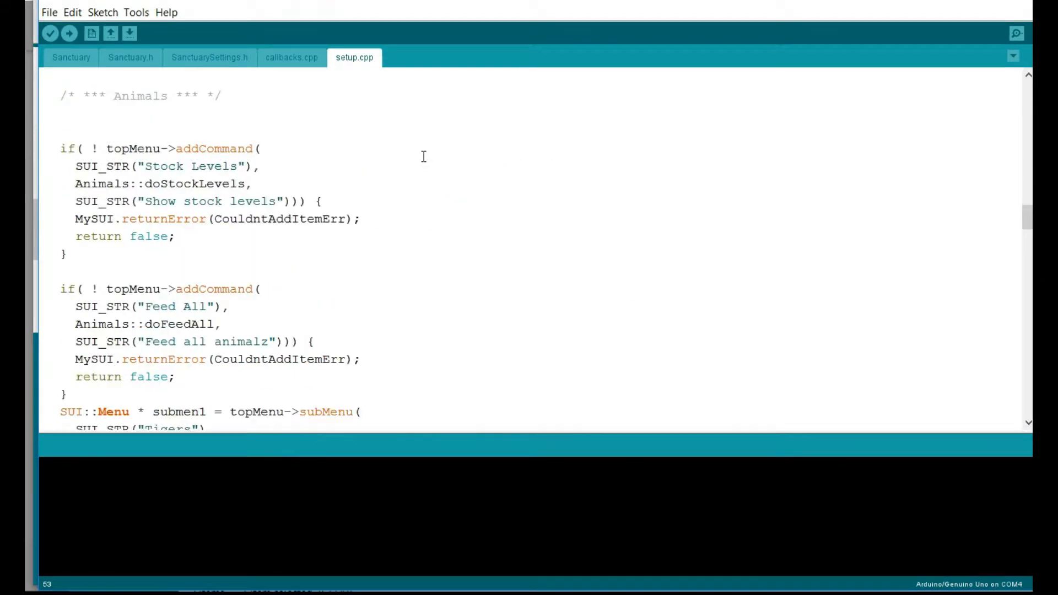
scroll(424, 157, "down", 6)
scroll(423, 156, "up", 1)
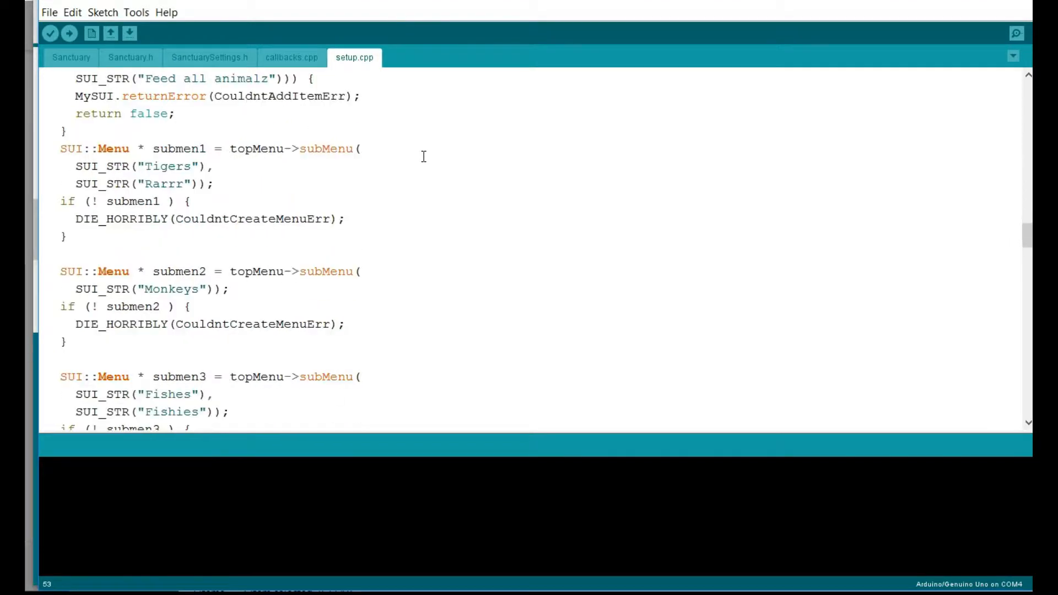
double_click(199, 149)
scroll(265, 182, "down", 2)
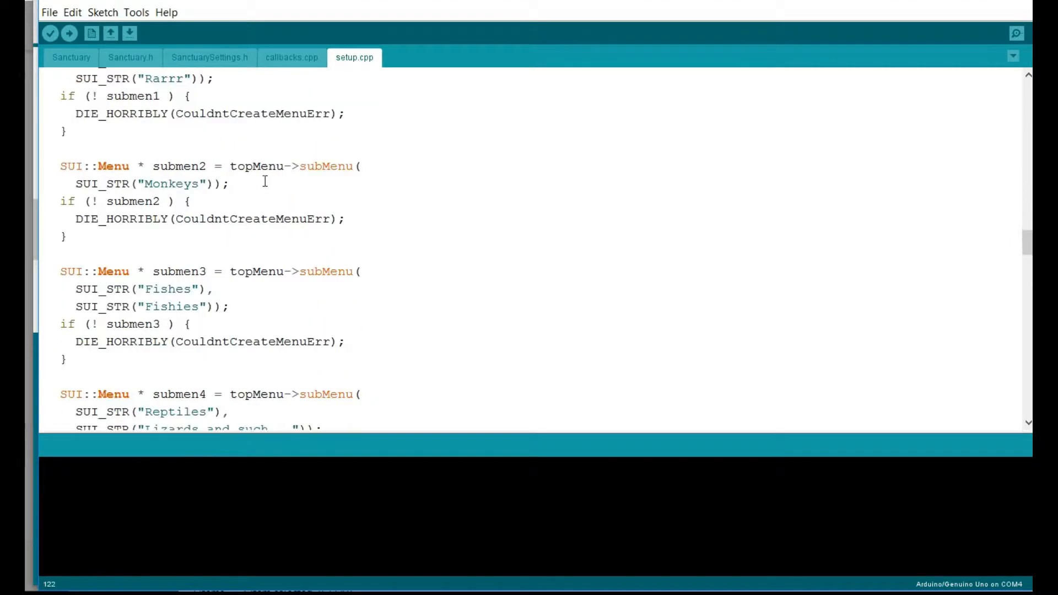
Examine how setup.cpp adds commands and input requests to the Tigers, Monkeys and Fishes submenus
scroll(242, 176, "down", 9)
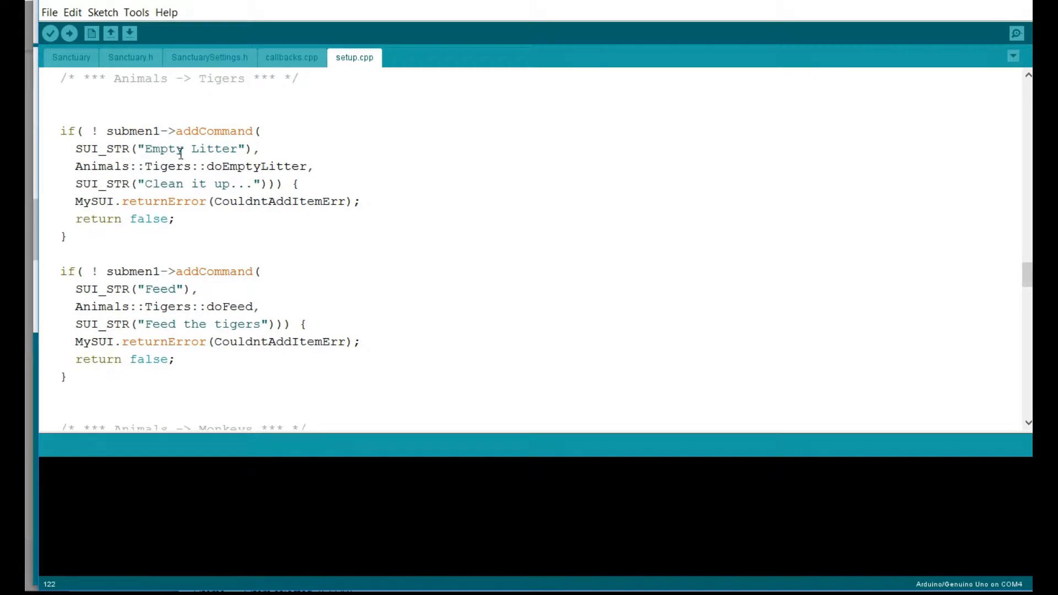
scroll(300, 198, "down", 9)
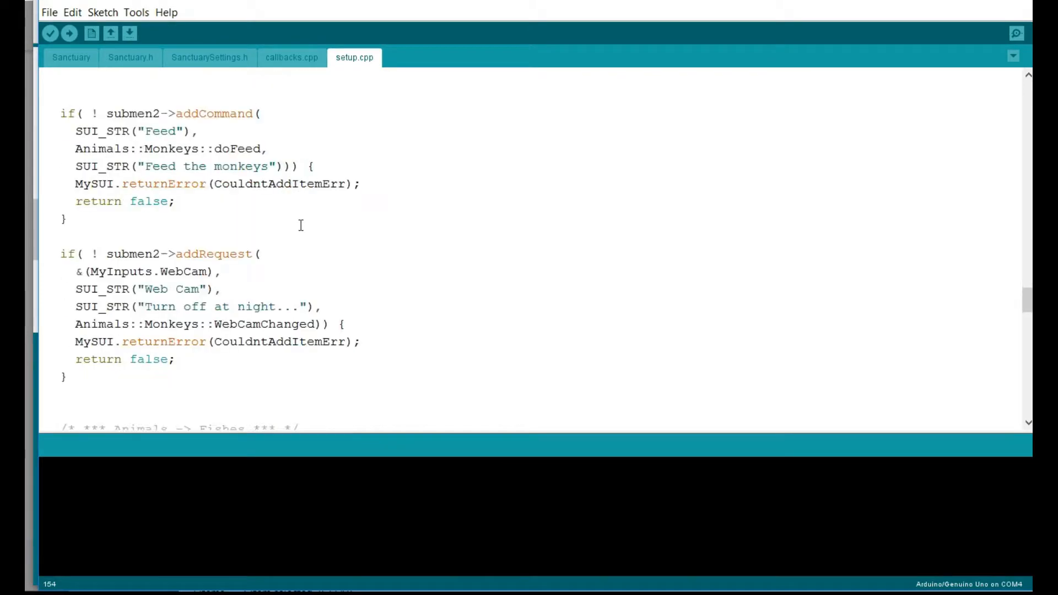
scroll(300, 225, "down", 4)
scroll(262, 258, "down", 3)
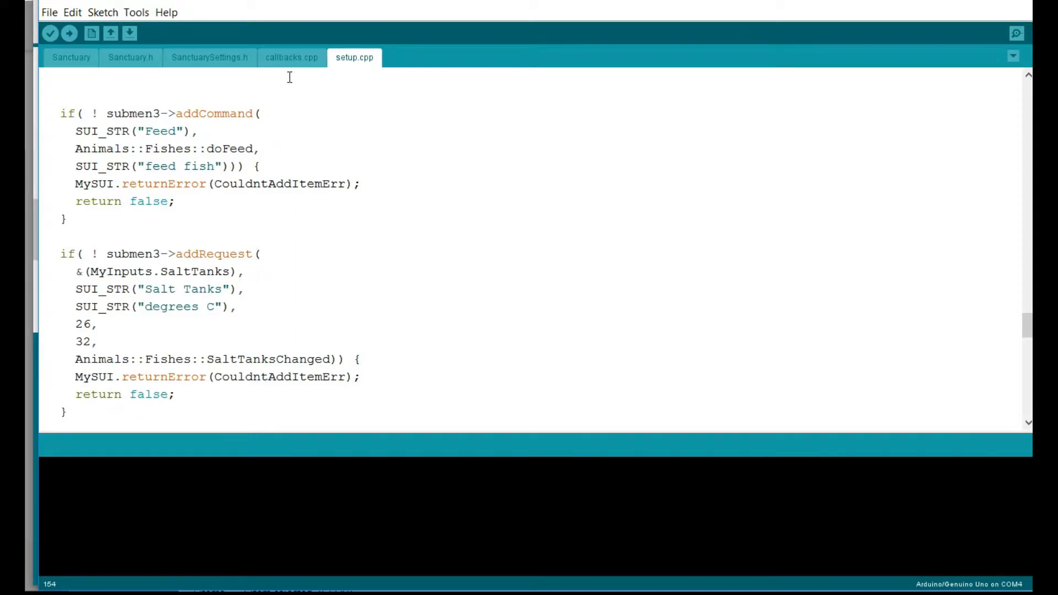
Open callbacks.cpp and examine its includes, the MySUI and MyInputs comments, and the doStockLevels callback's printed message
left_click(287, 57)
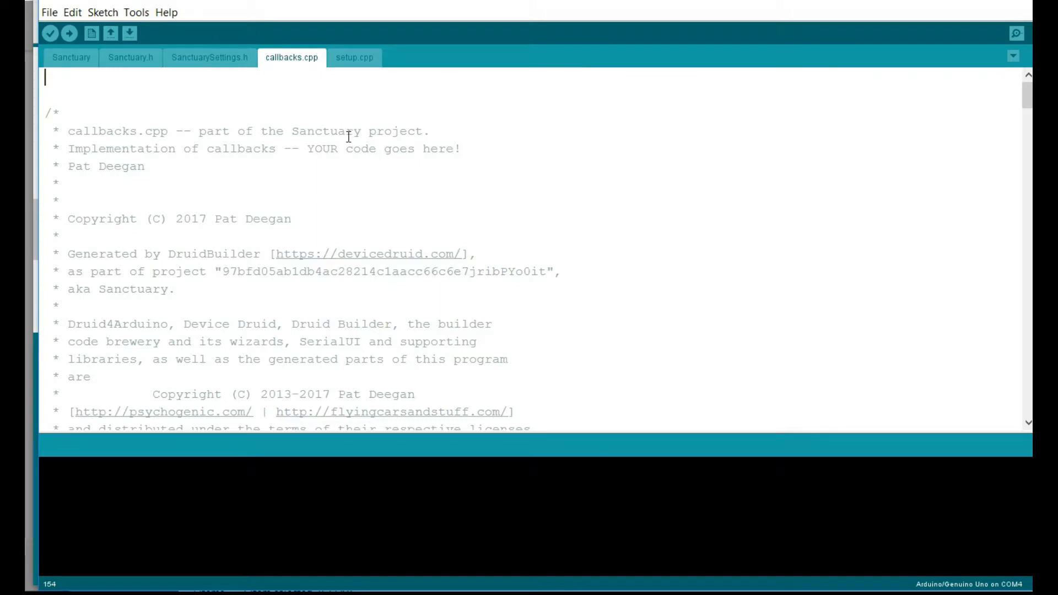
scroll(349, 137, "down", 13)
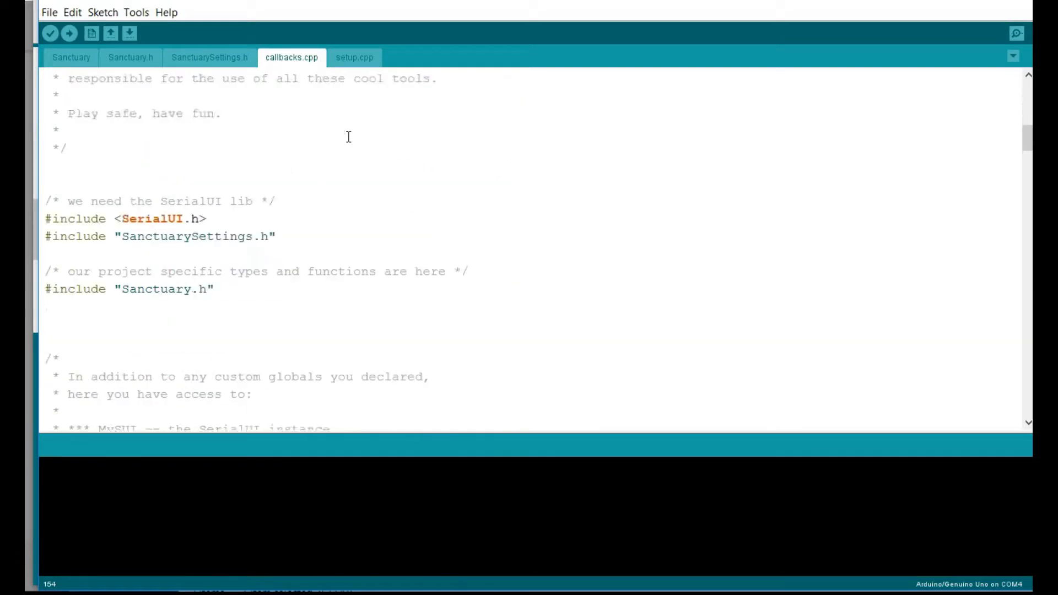
scroll(349, 137, "down", 1)
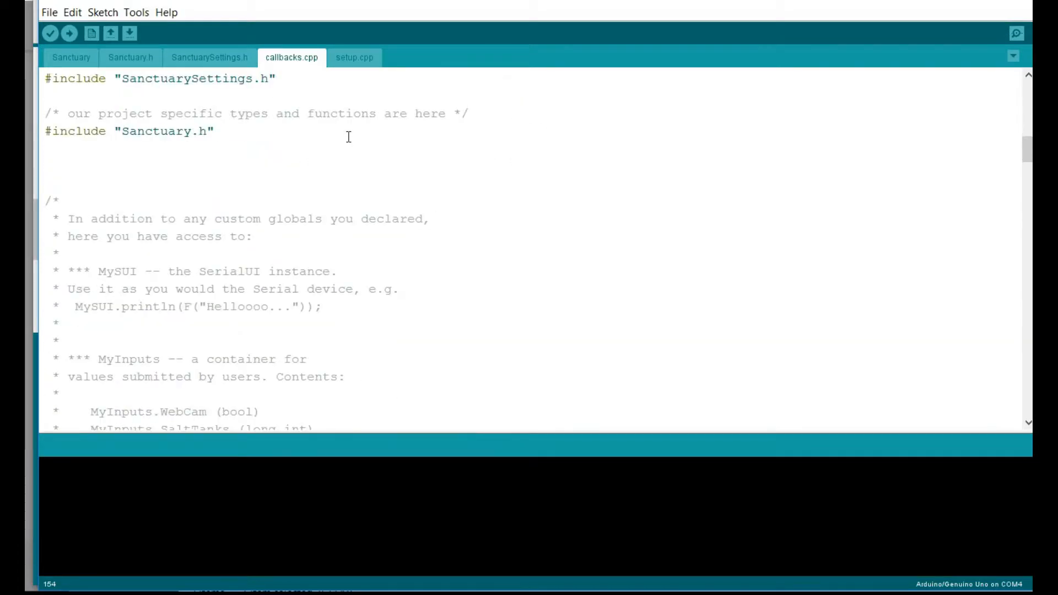
scroll(349, 137, "down", 2)
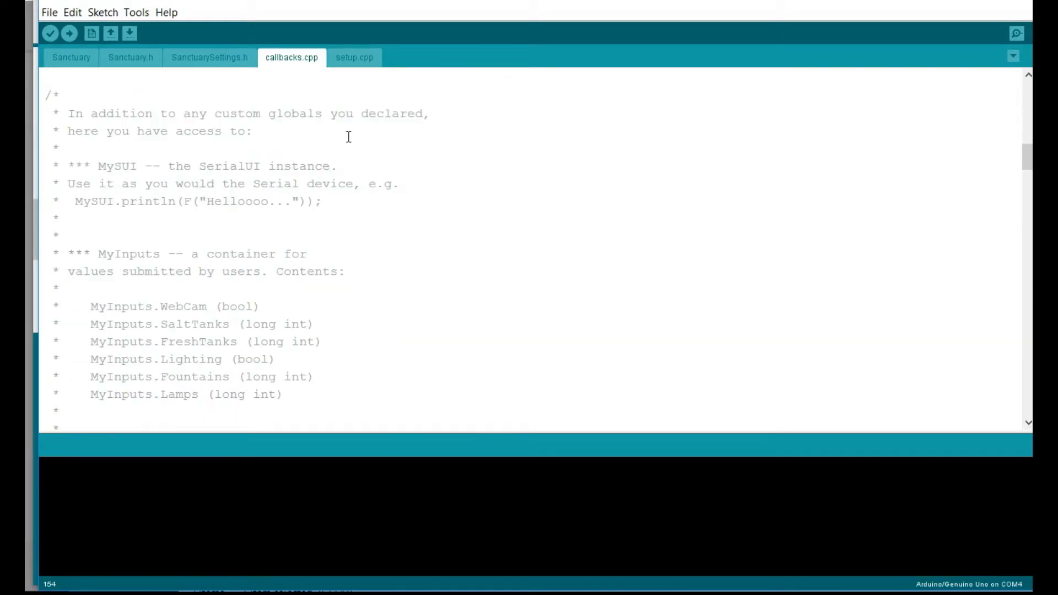
scroll(349, 137, "down", 9)
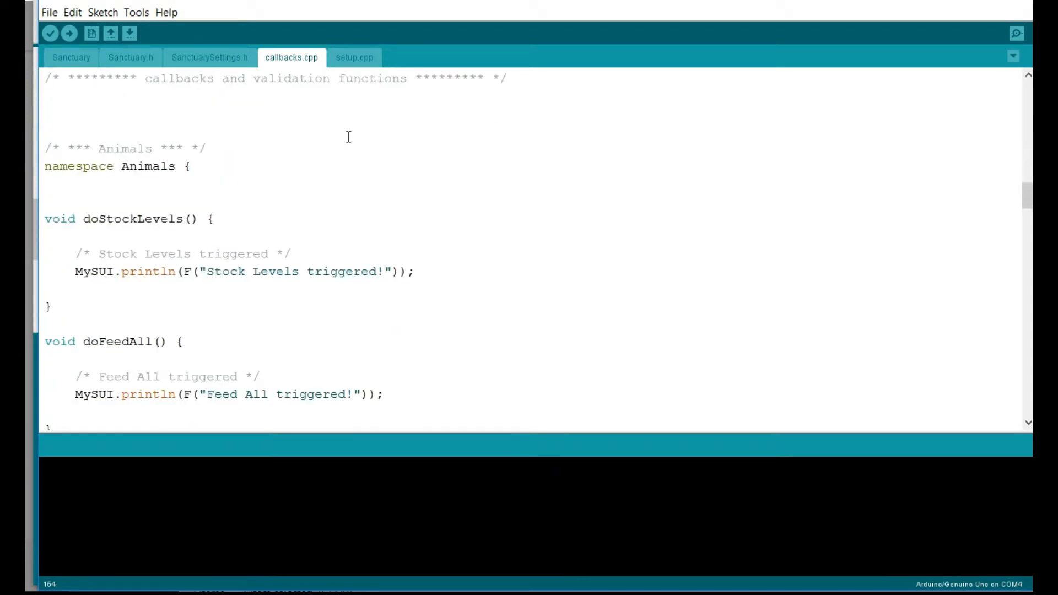
scroll(348, 137, "down", 1)
double_click(144, 166)
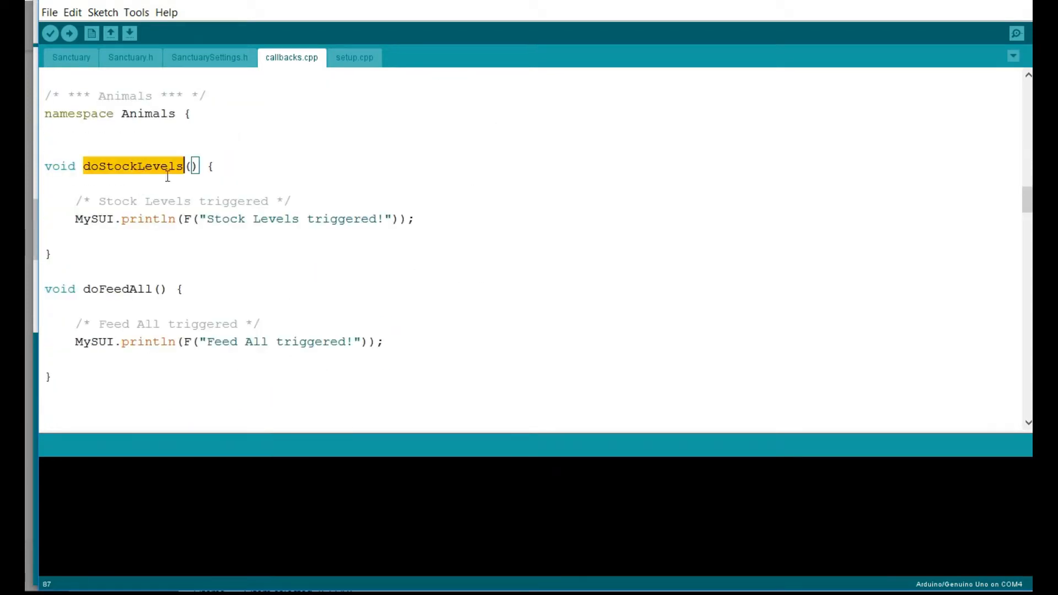
left_click_drag(206, 219, 338, 219)
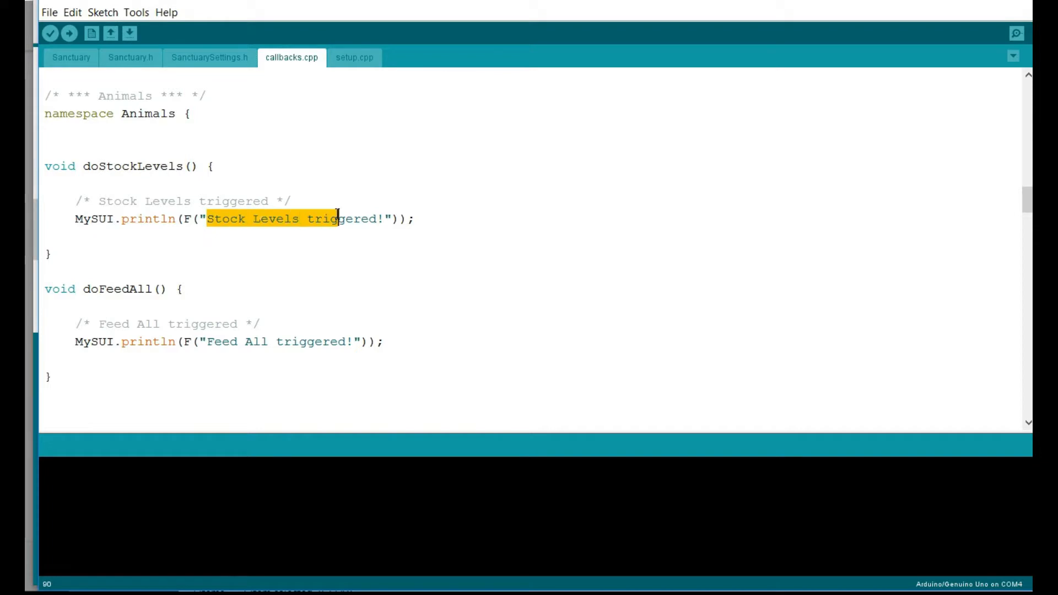
Start uploading the Sanctuary sketch to the Arduino Uno, and examine the Tigers and Monkeys callbacks, including WebCamChanged, while it compiles
left_click(68, 34)
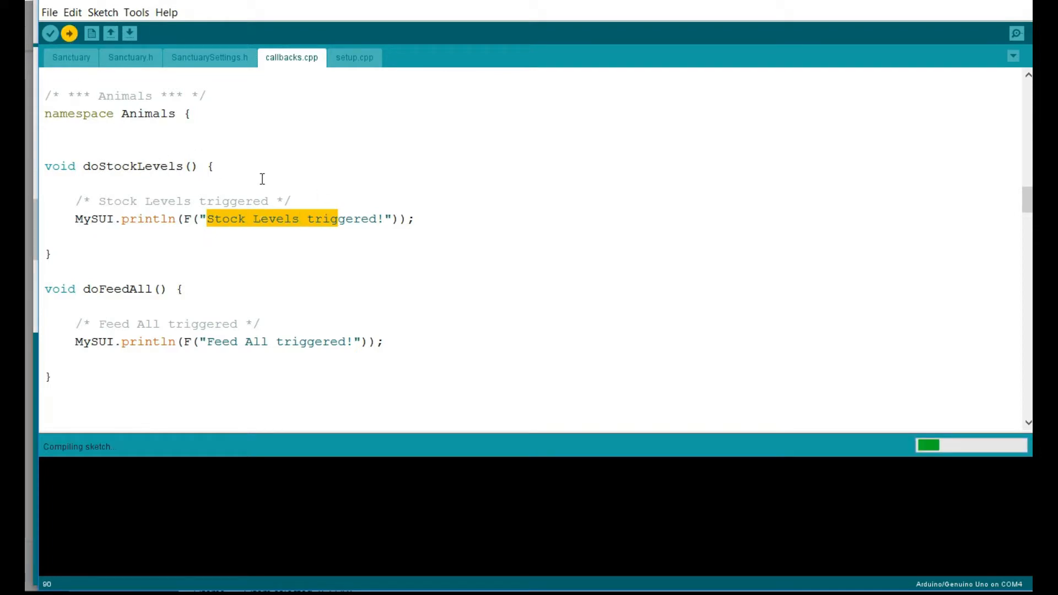
scroll(367, 255, "down", 7)
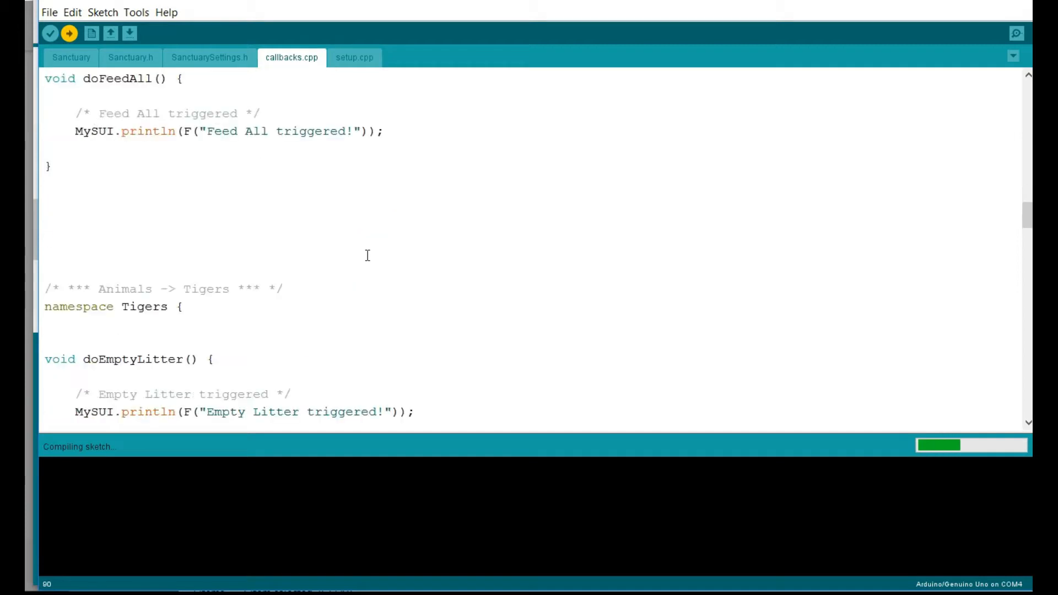
scroll(170, 252, "down", 2)
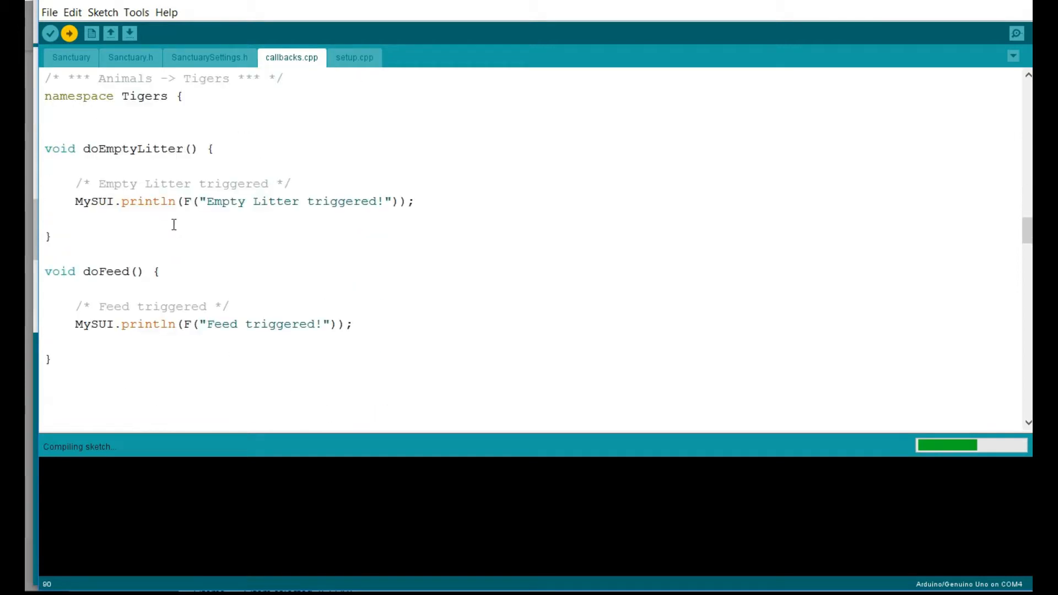
scroll(223, 208, "down", 8)
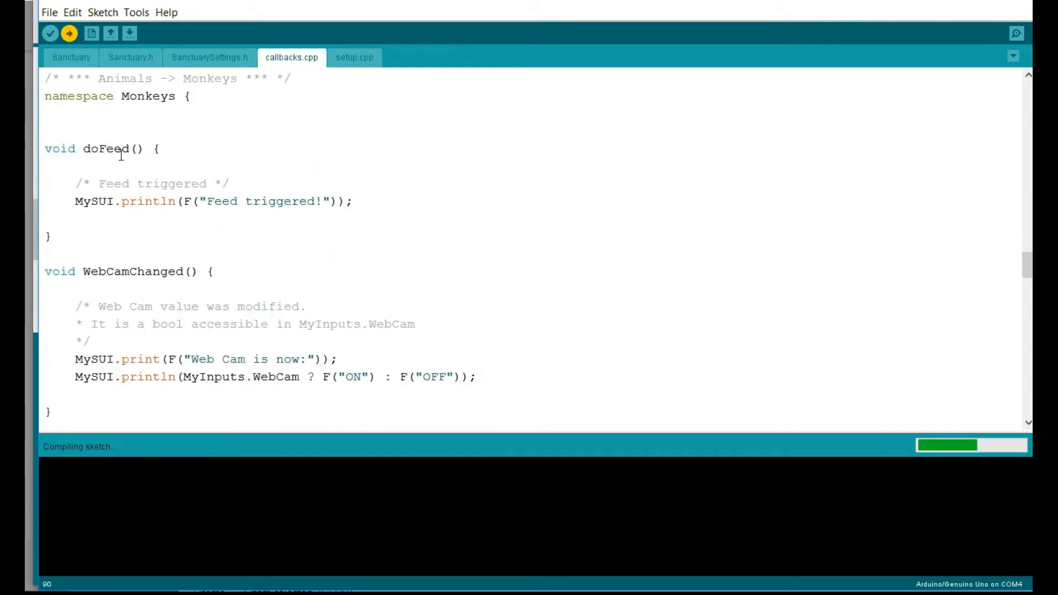
left_click_drag(209, 202, 283, 214)
scroll(281, 180, "down", 3)
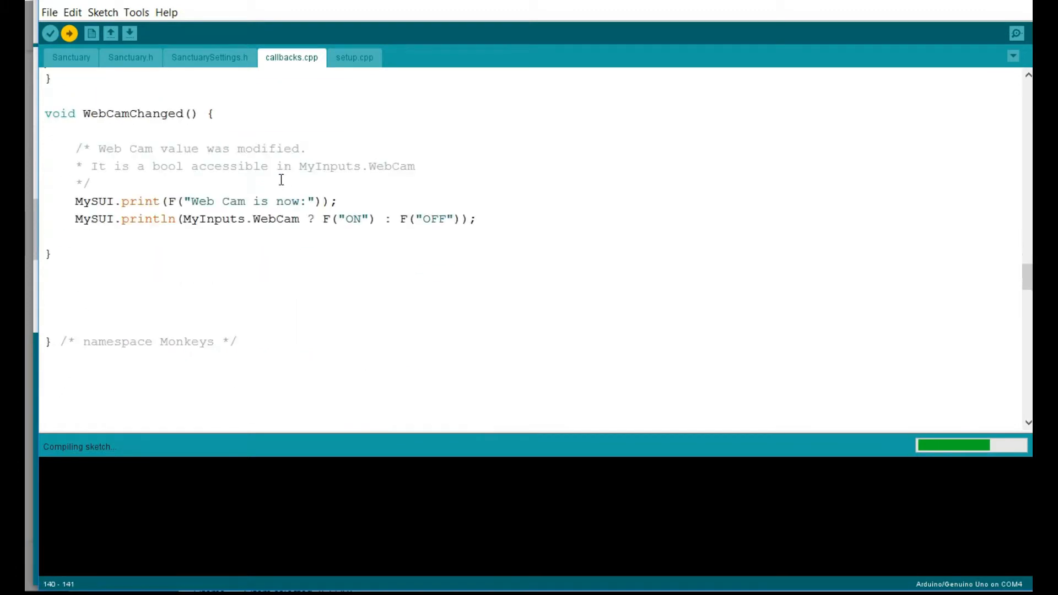
double_click(144, 117)
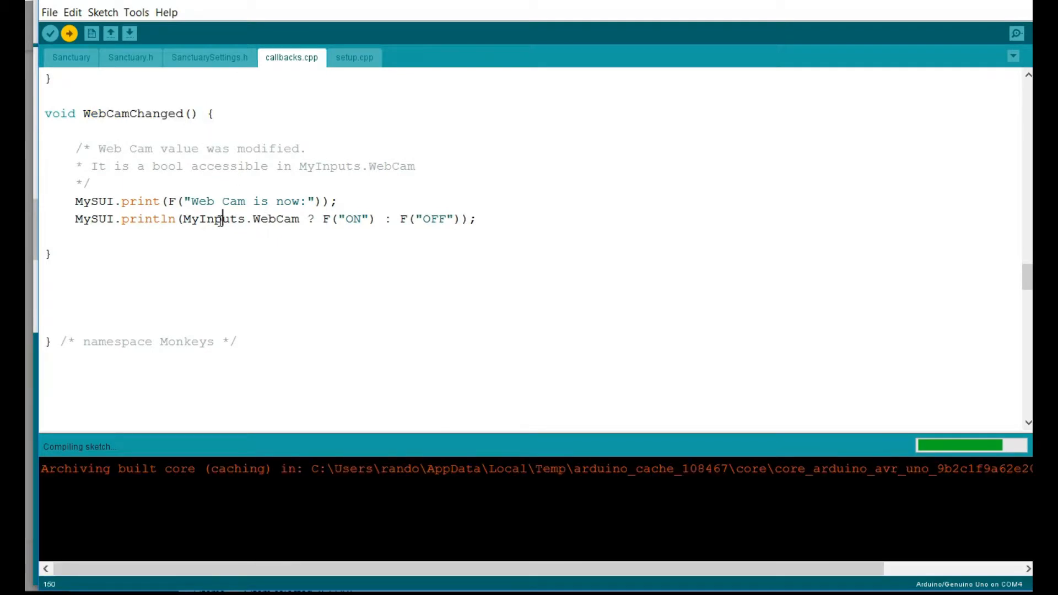
double_click(219, 220)
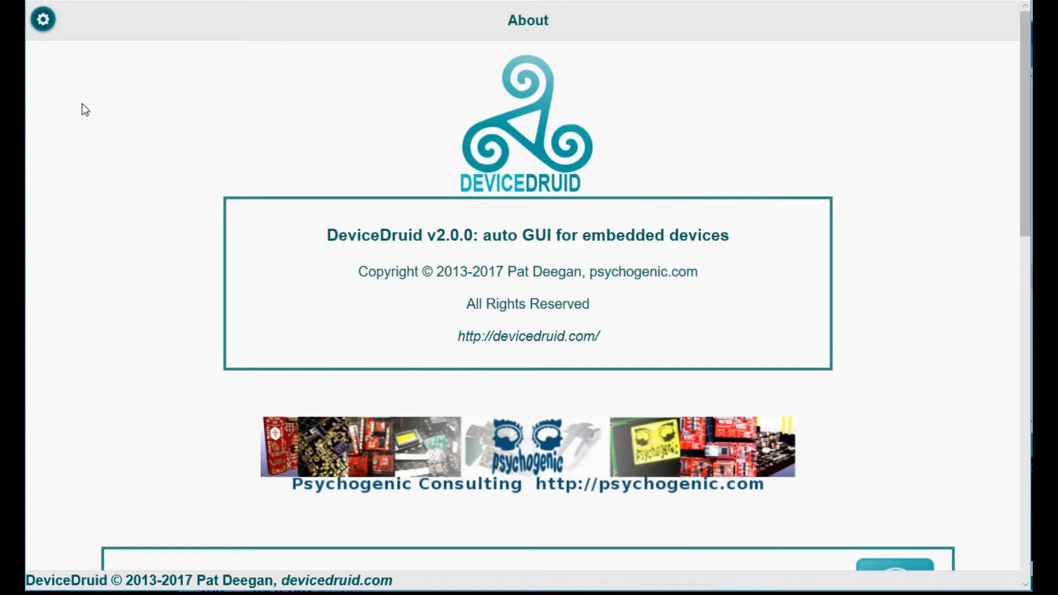
Open the list of devices and connect to USB Serial Device (COM4) at 57600 bps
left_click(43, 21)
left_click(108, 91)
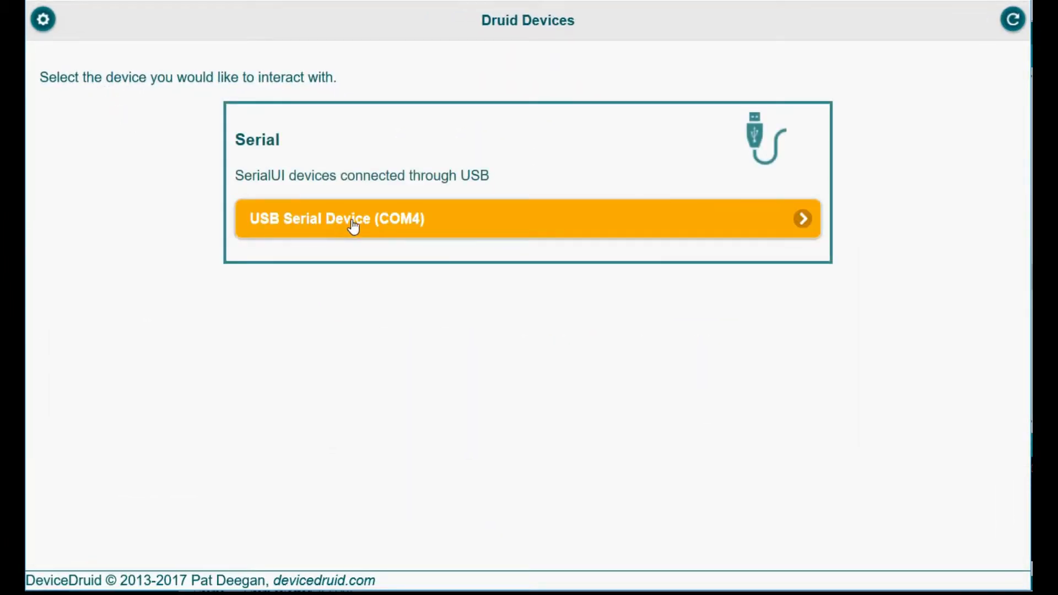
left_click(350, 222)
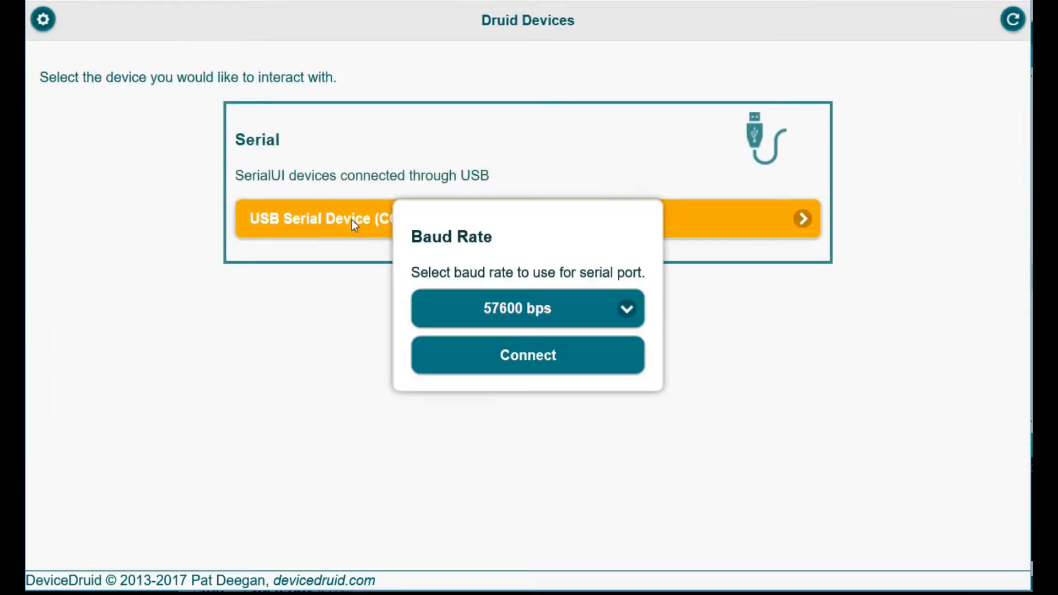
left_click(584, 360)
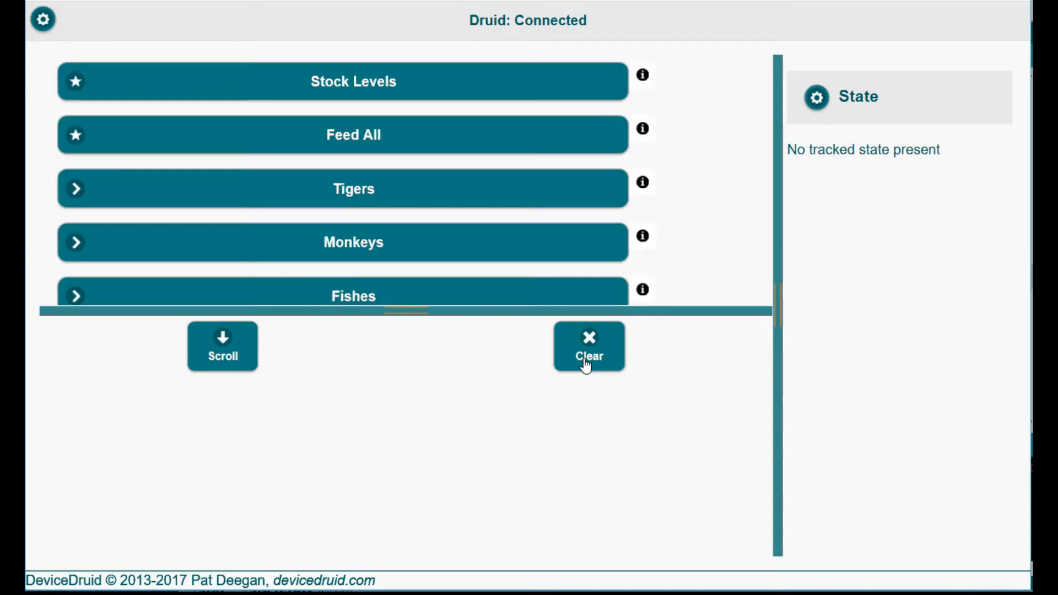
Run the Stock Levels command, check its output message, and run the Feed All command
scroll(680, 263, "down", 2)
scroll(681, 263, "up", 2)
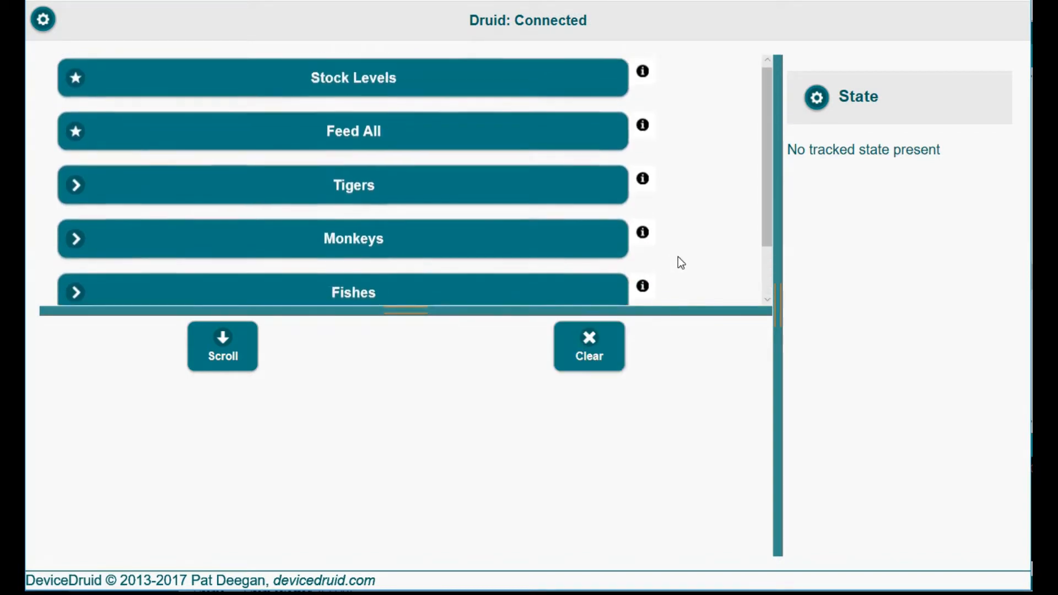
left_click(468, 94)
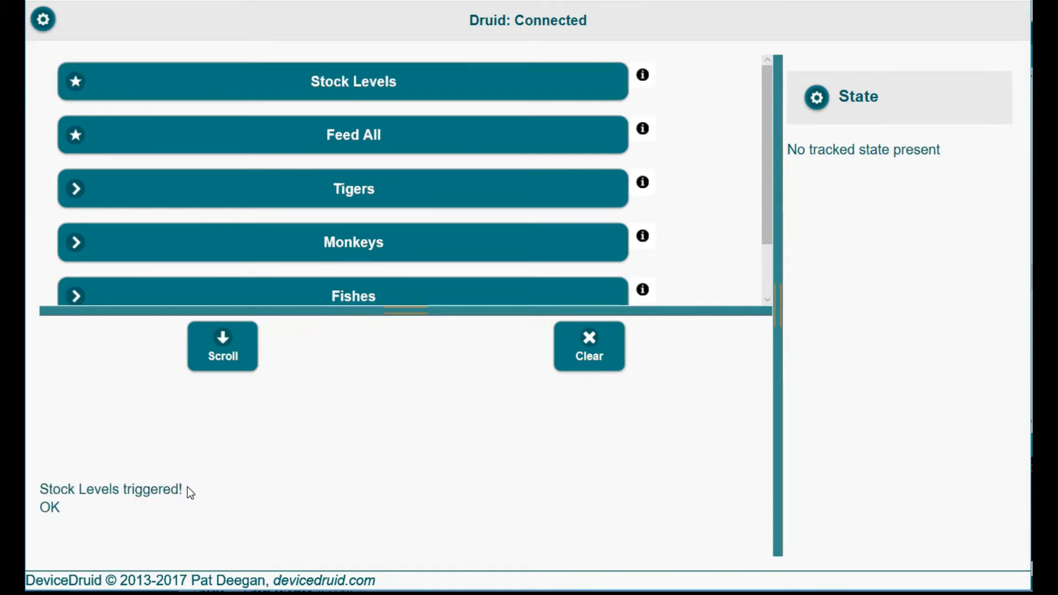
left_click_drag(68, 493, 139, 488)
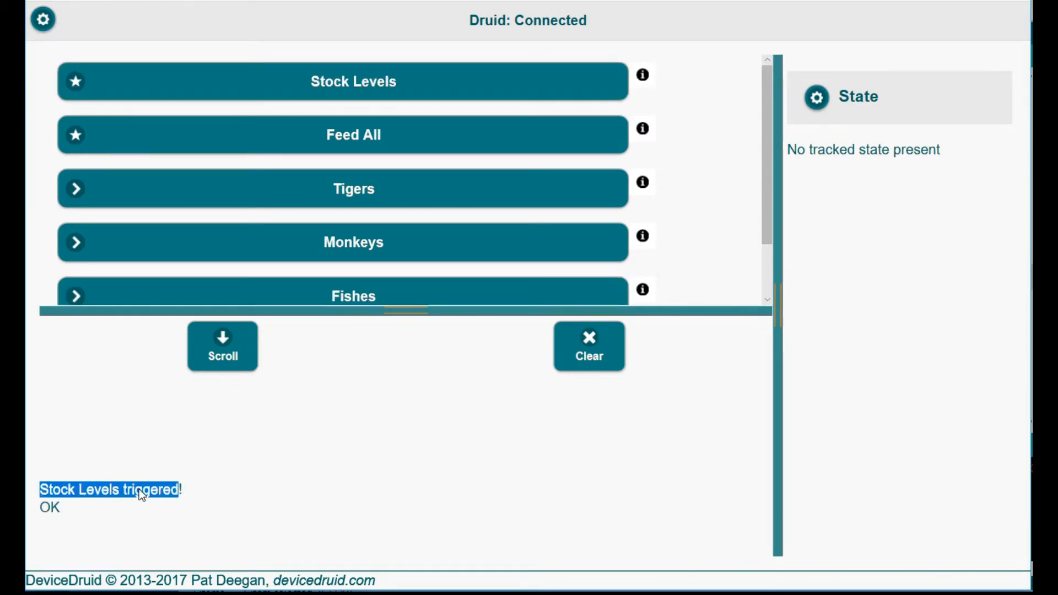
left_click(199, 388)
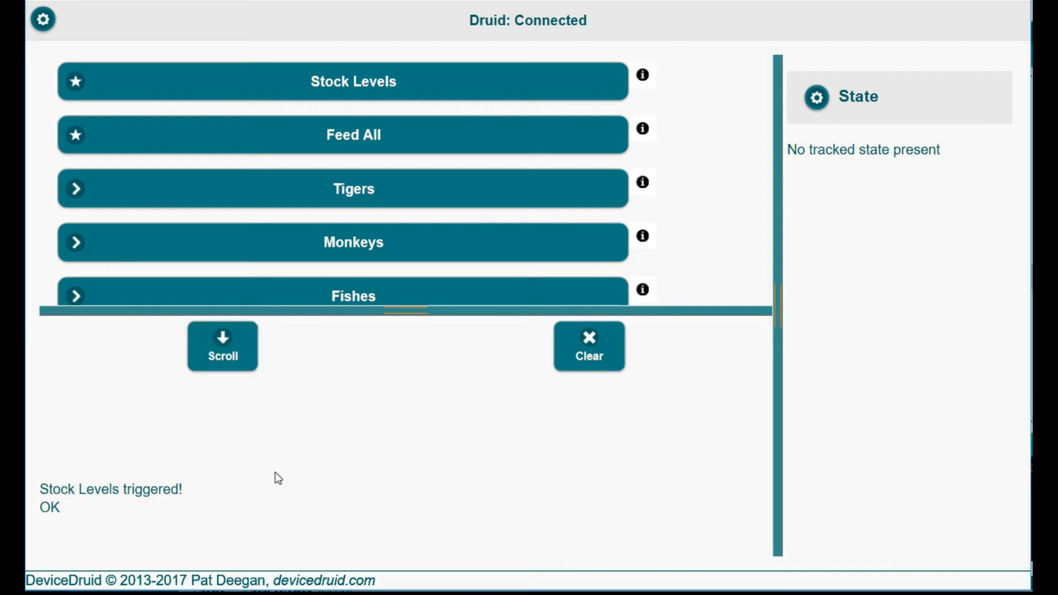
left_click(369, 140)
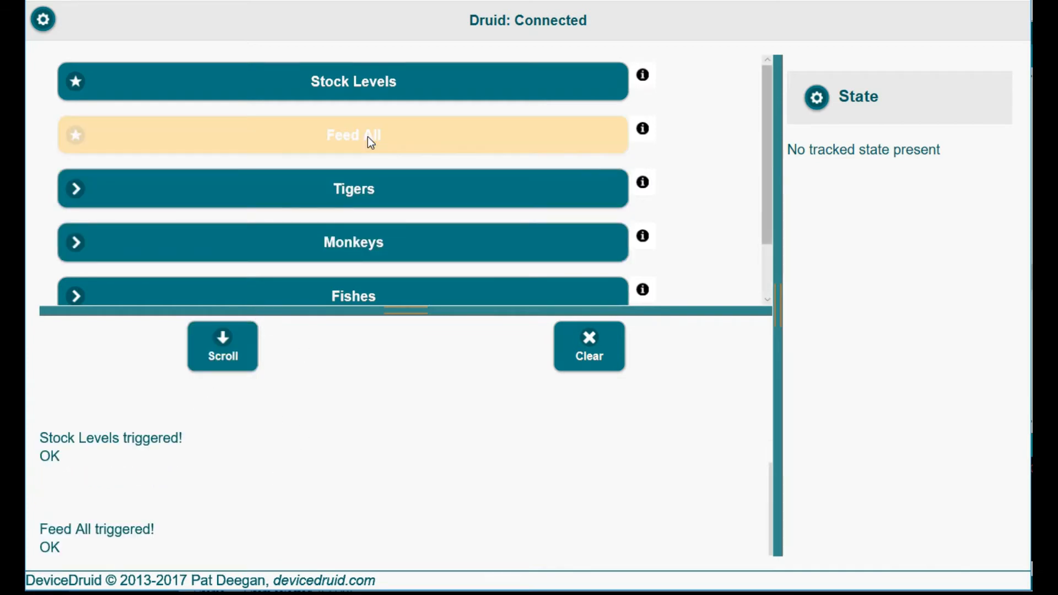
Run Empty Litter in the Tigers submenu and return to the top level
left_click(389, 197)
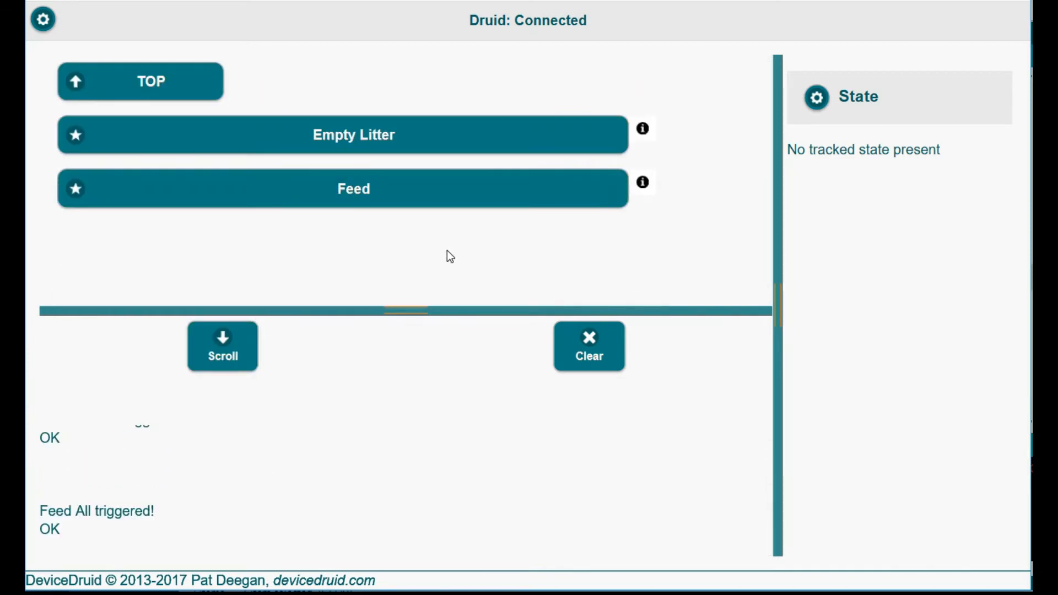
left_click(391, 132)
left_click(181, 85)
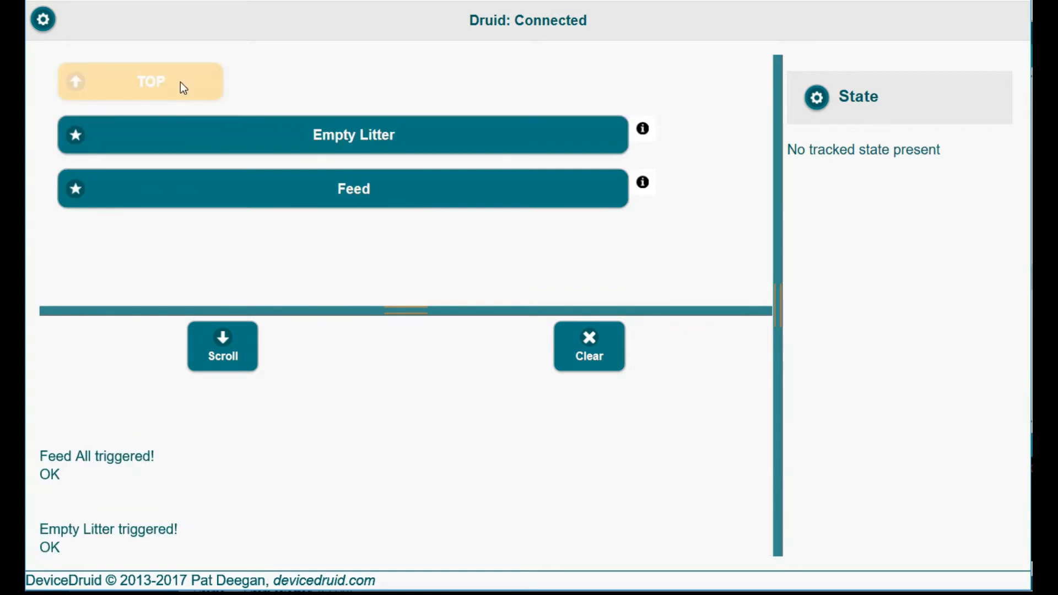
In the Reptiles submenu, switch Lighting to Yes and change the Tundra selection to Misty, then return to the top level
scroll(358, 157, "down", 2)
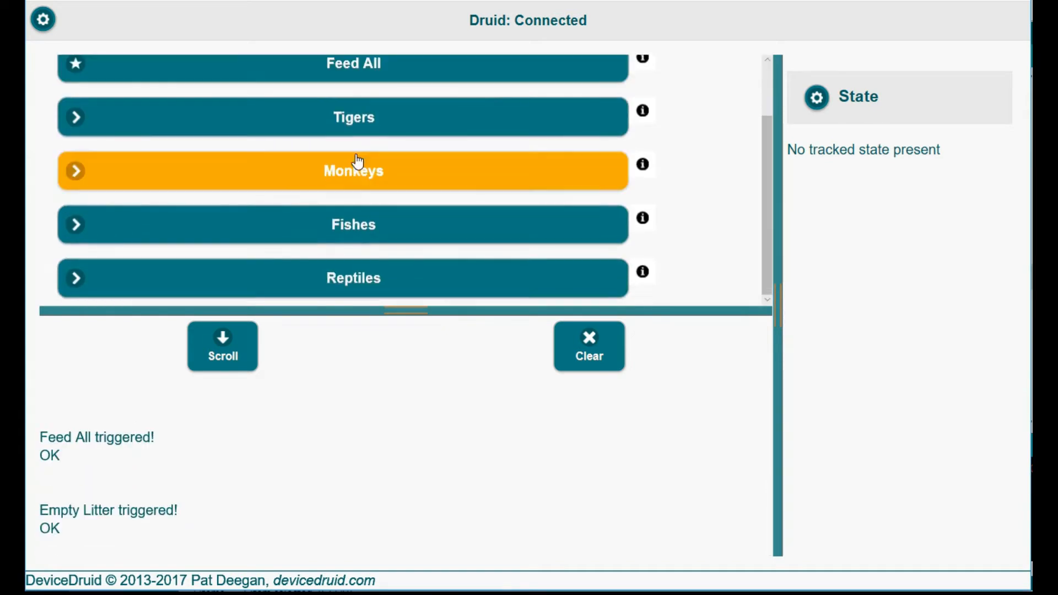
left_click(371, 278)
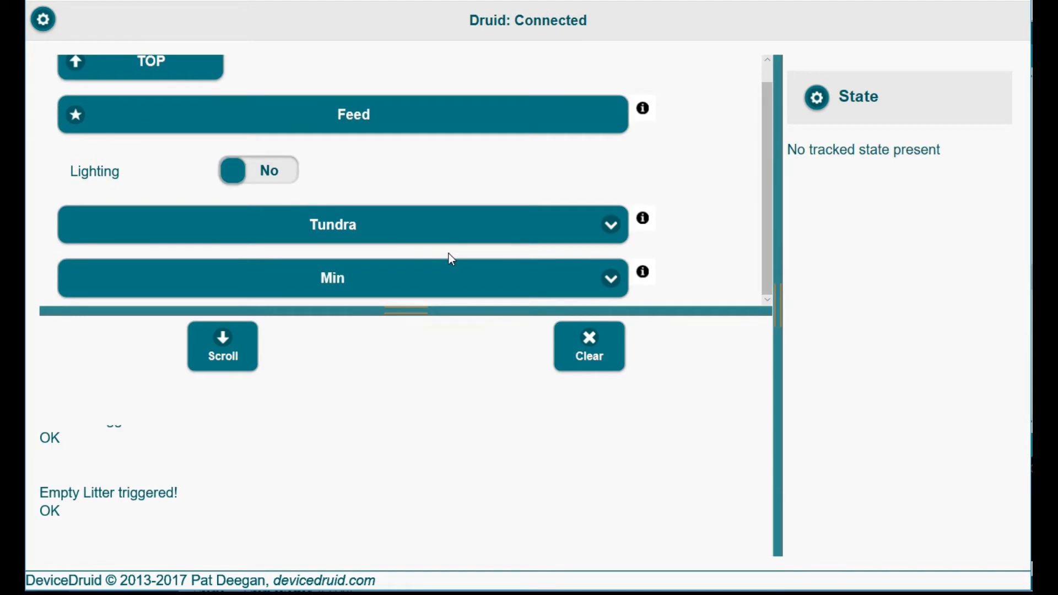
left_click(245, 173)
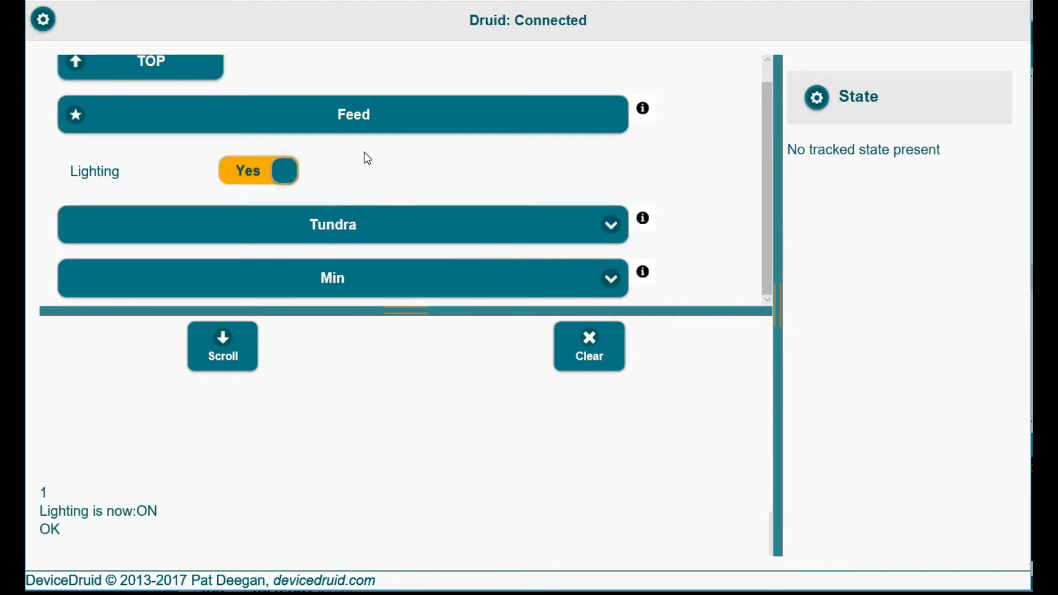
left_click(455, 227)
left_click(441, 247)
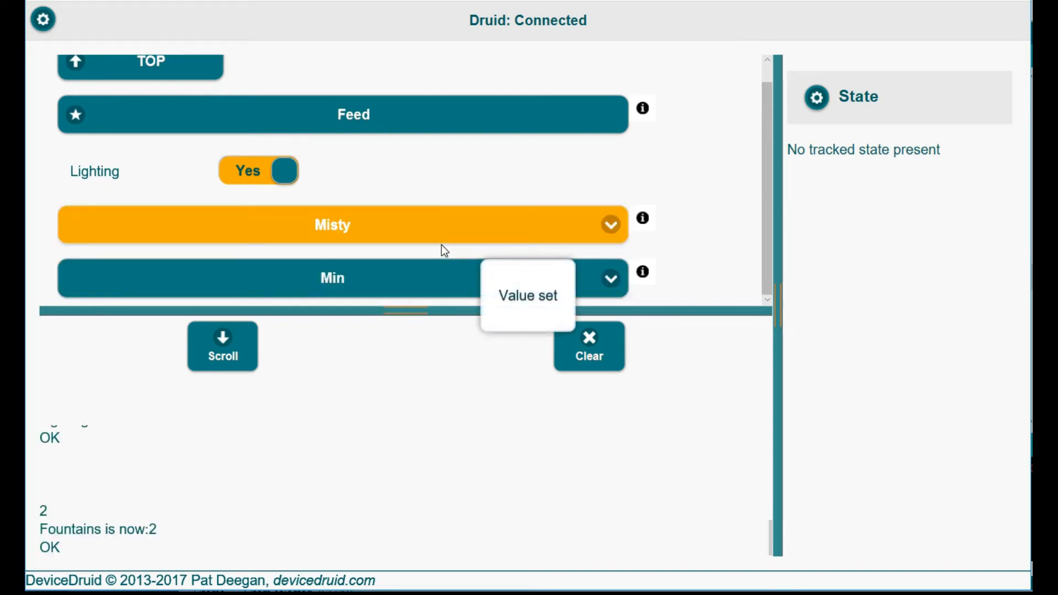
scroll(413, 165, "up", 1)
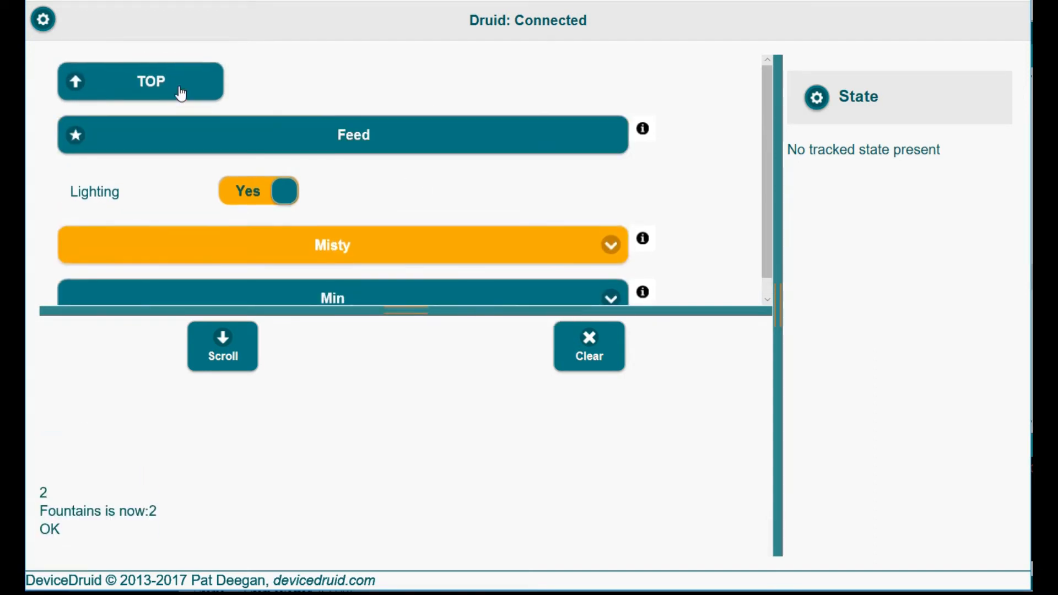
left_click(183, 84)
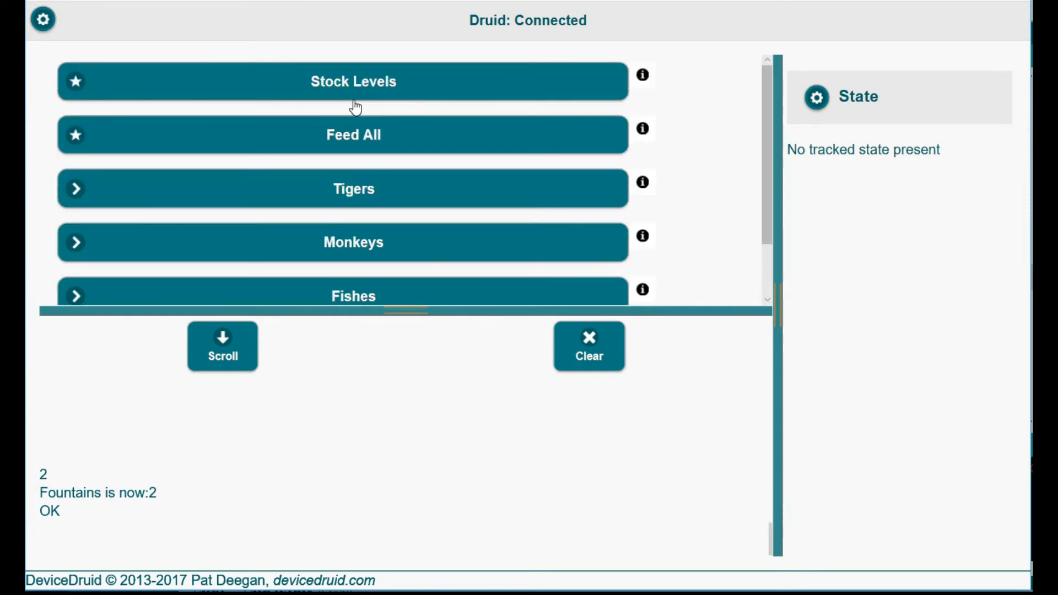
Leave DeviceDruid, switch to Druid Builder, and close the Sanctuary project report
left_click(239, 83)
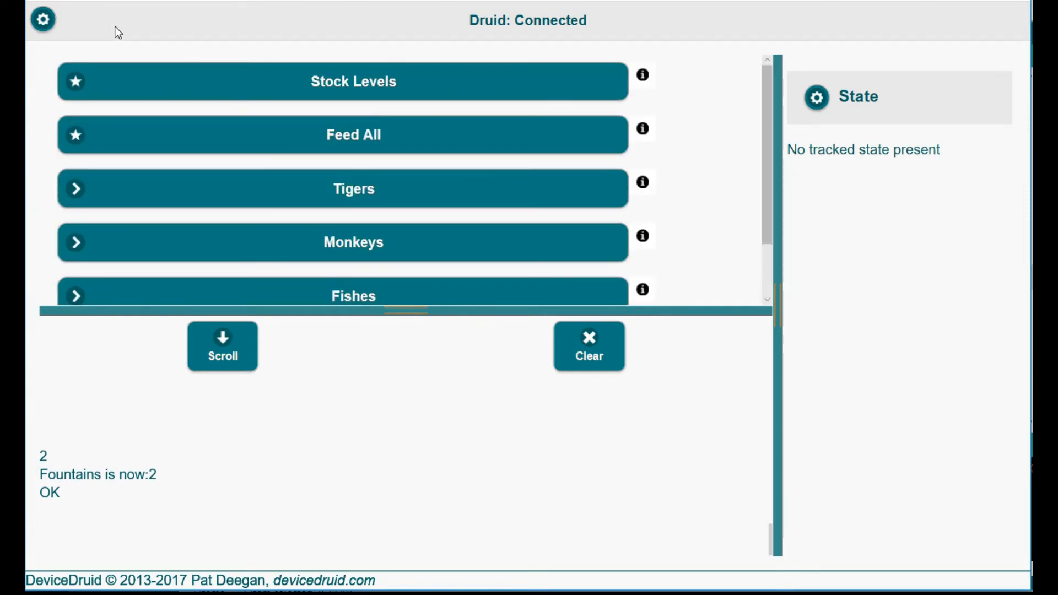
left_click(44, 19)
left_click(146, 263)
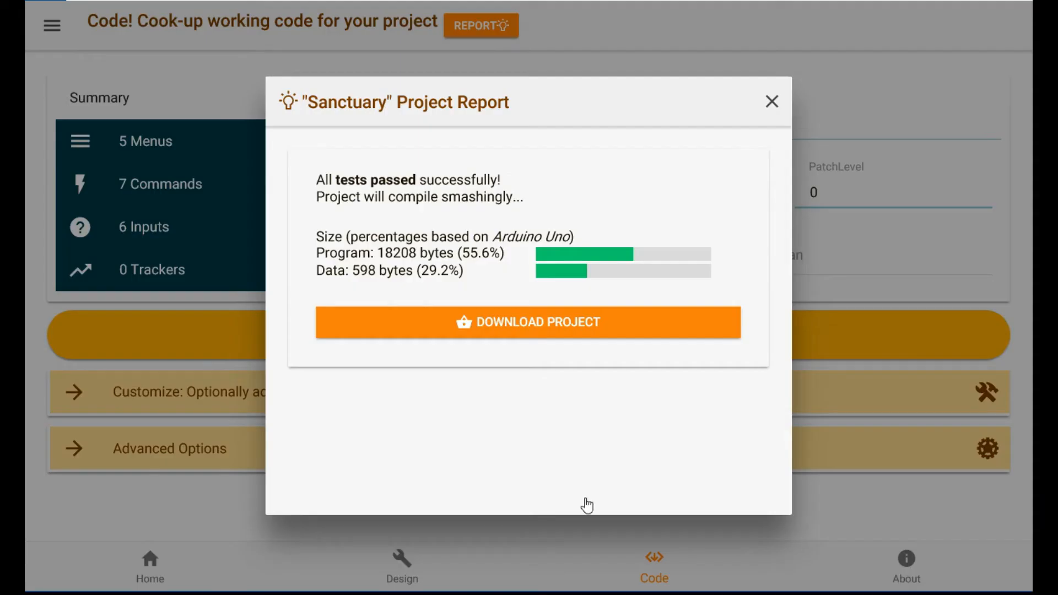
left_click(772, 101)
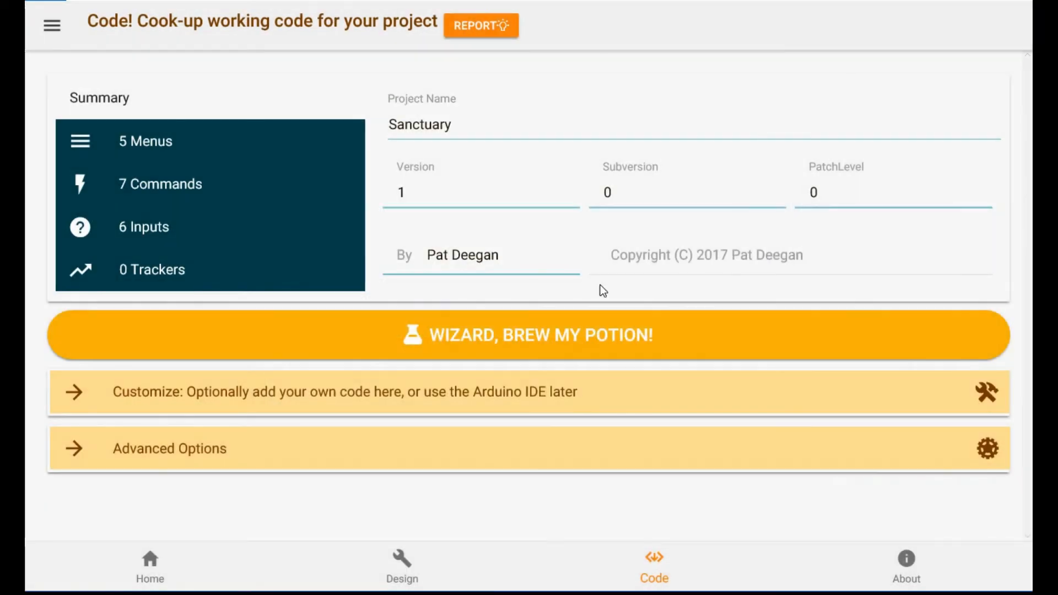